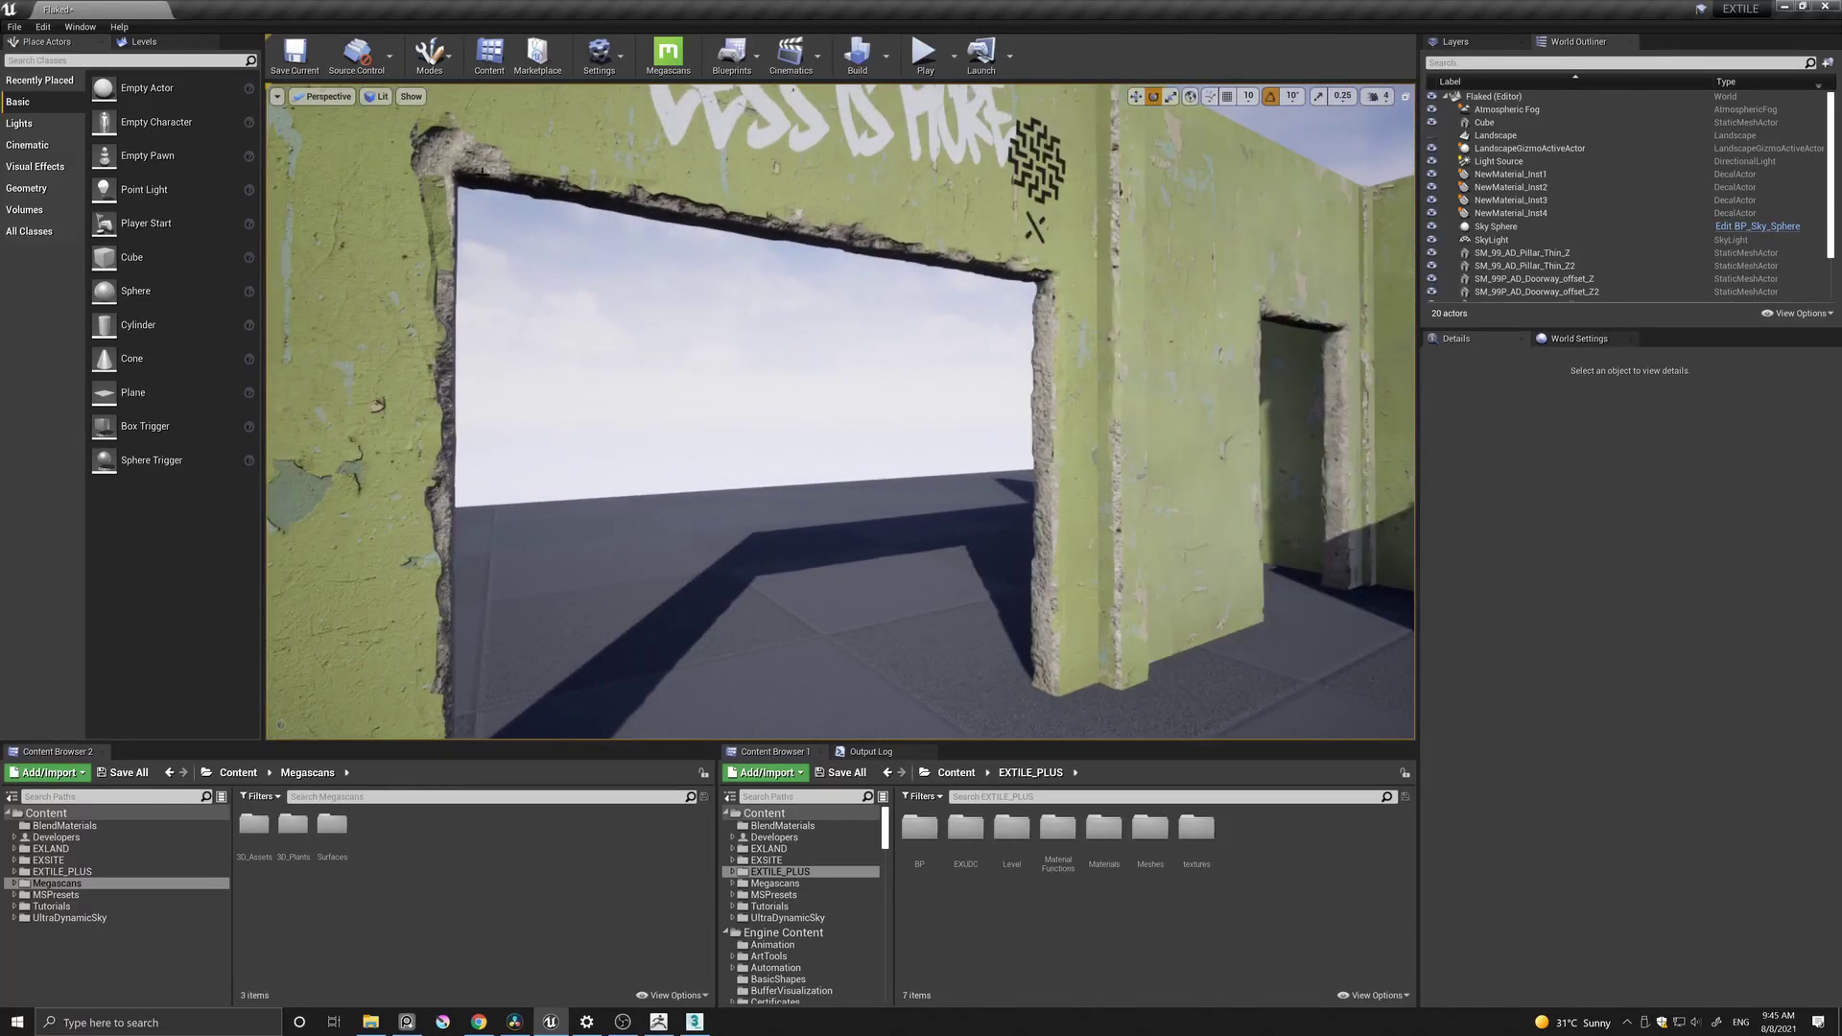
Examine the chipped edges around the large opening and doorway of the green graffiti walls in the Unreal scene.
{"action": "middle_click_drag", "start_coordinate": [940, 308], "coordinate": [875, 320]}
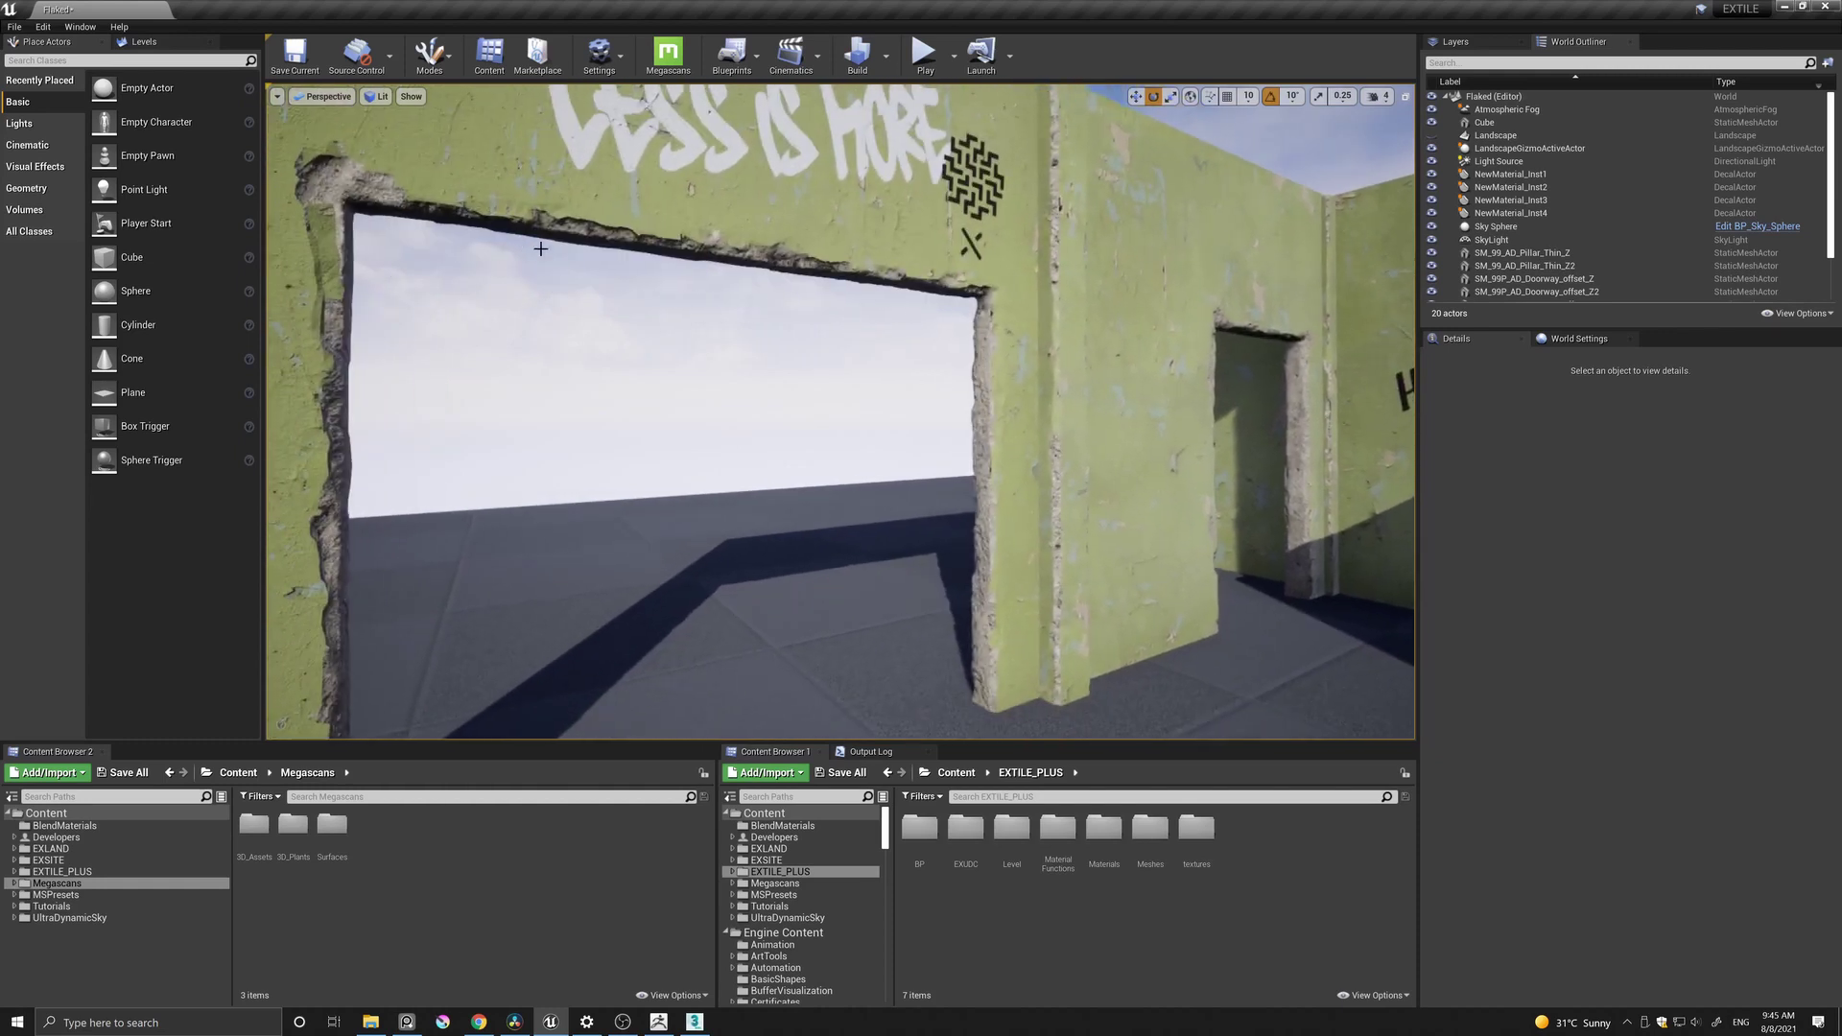
{"action": "mouse_move", "coordinate": [667, 276]}
{"action": "left_mouse_down"}
{"action": "mouse_move", "coordinate": [844, 235]}
{"action": "mouse_move", "coordinate": [730, 230]}
{"action": "mouse_move", "coordinate": [652, 278]}
{"action": "left_mouse_up"}
{"action": "left_click_drag", "start_coordinate": [671, 207], "coordinate": [669, 283]}
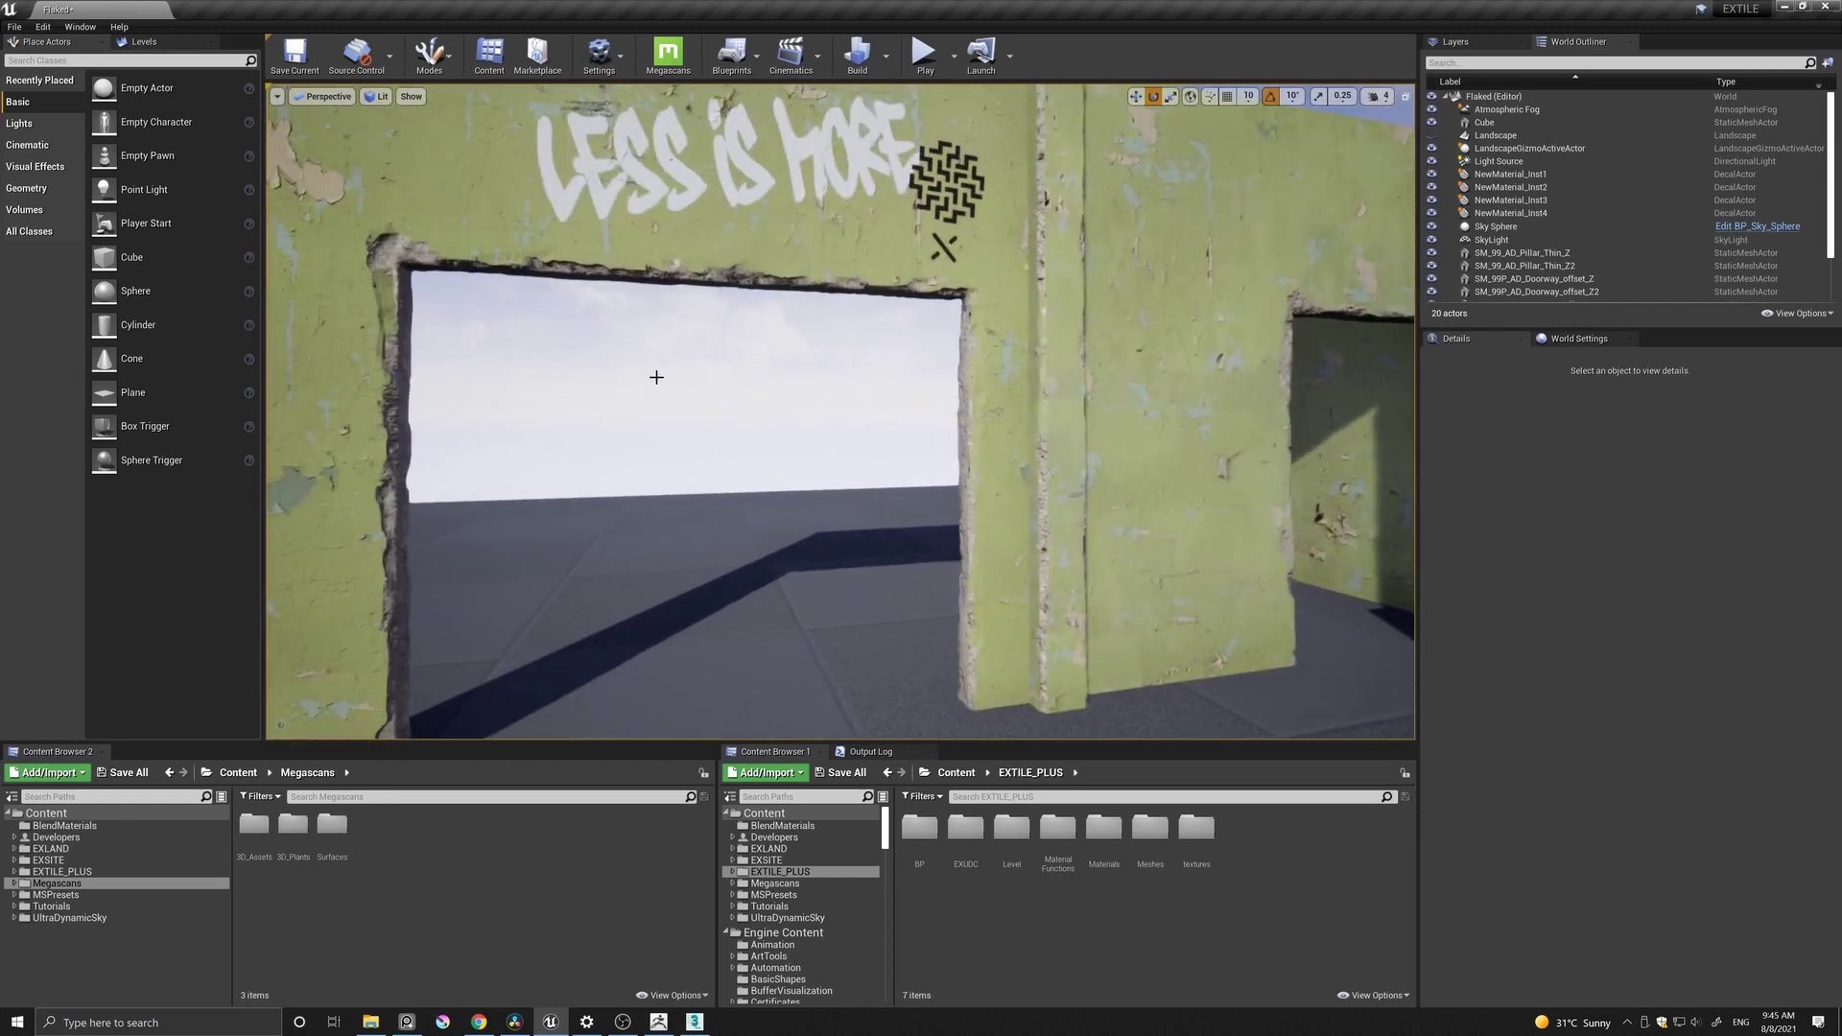
{"action": "left_click_drag", "start_coordinate": [809, 454], "coordinate": [897, 288]}
{"action": "left_click_drag", "start_coordinate": [917, 422], "coordinate": [1267, 561]}
{"action": "right_click_drag", "start_coordinate": [873, 515], "coordinate": [575, 513]}
{"action": "left_click_drag", "start_coordinate": [906, 481], "coordinate": [878, 499]}
{"action": "middle_click_drag", "start_coordinate": [879, 501], "coordinate": [874, 496]}
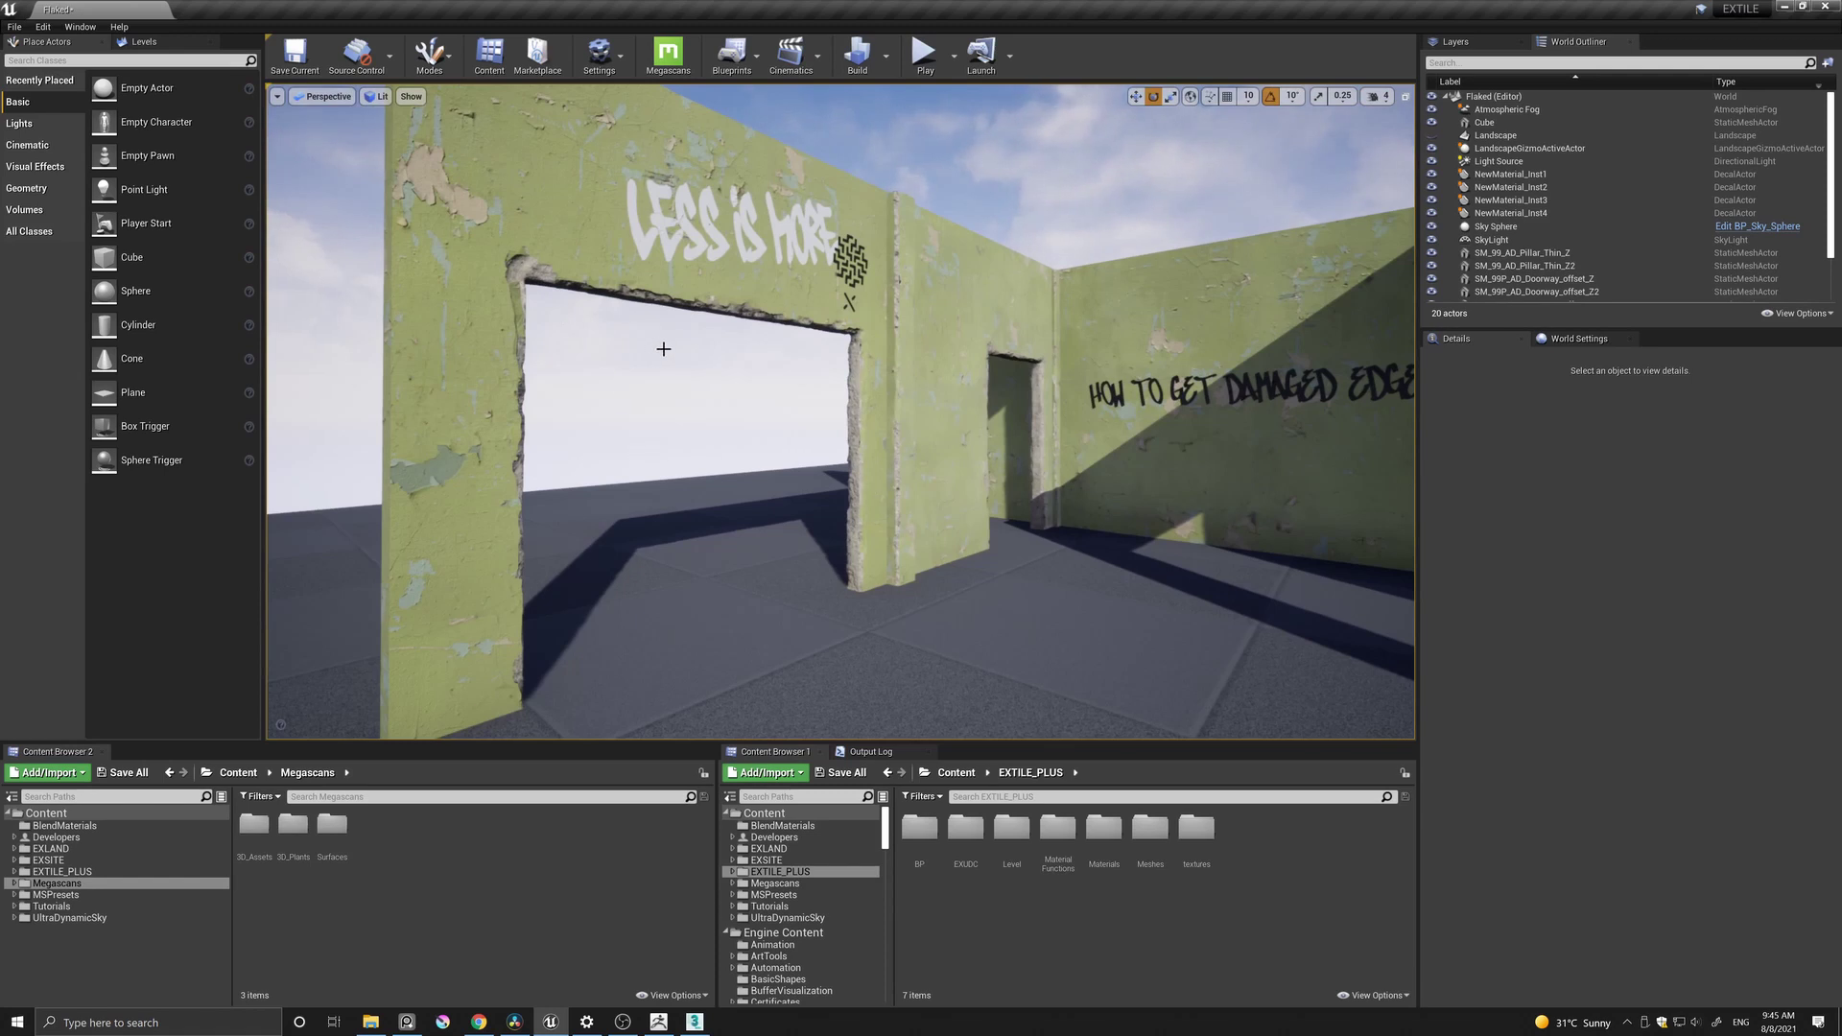
{"action": "left_click_drag", "start_coordinate": [663, 348], "coordinate": [669, 336]}
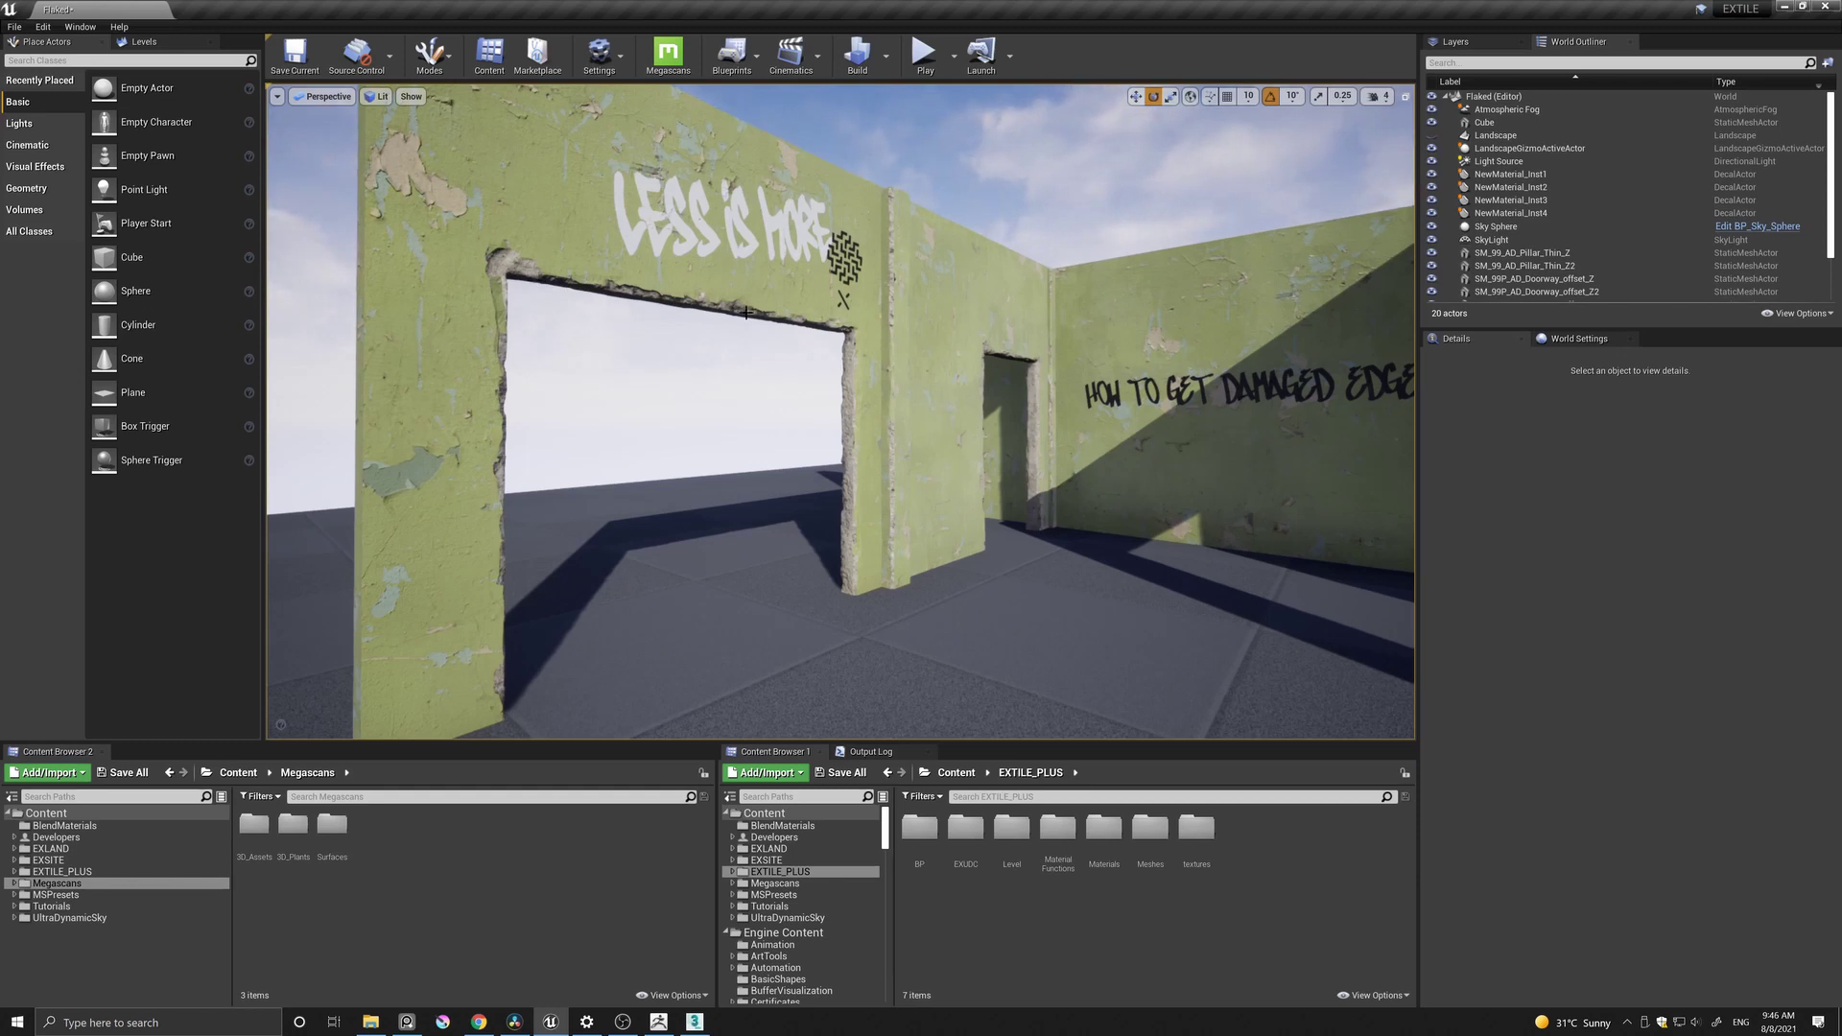
{"action": "right_click_drag", "start_coordinate": [680, 261], "coordinate": [712, 240]}
{"action": "right_click_drag", "start_coordinate": [663, 325], "coordinate": [635, 320]}
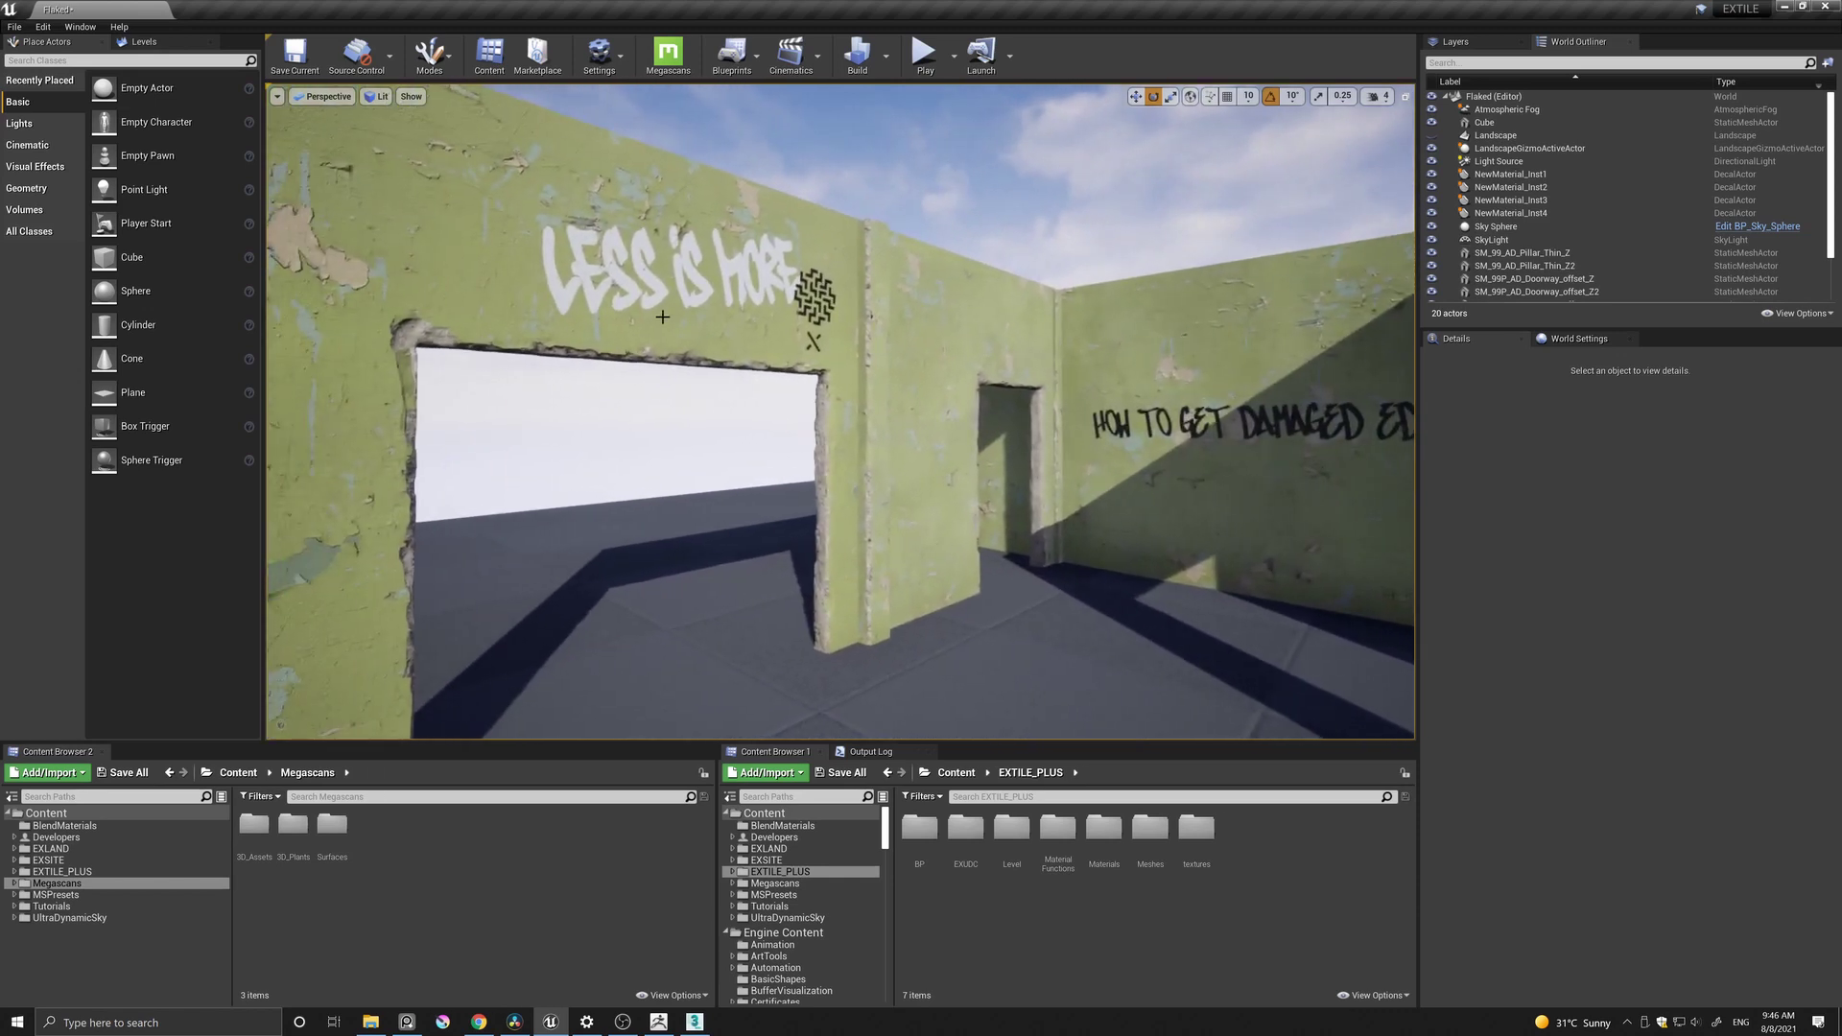
Switch to ZBrush and DynaMesh the doorway wall with DynaMesh Master at the 1.5 million polycount setting.
{"action": "left_click", "coordinate": [407, 1021]}
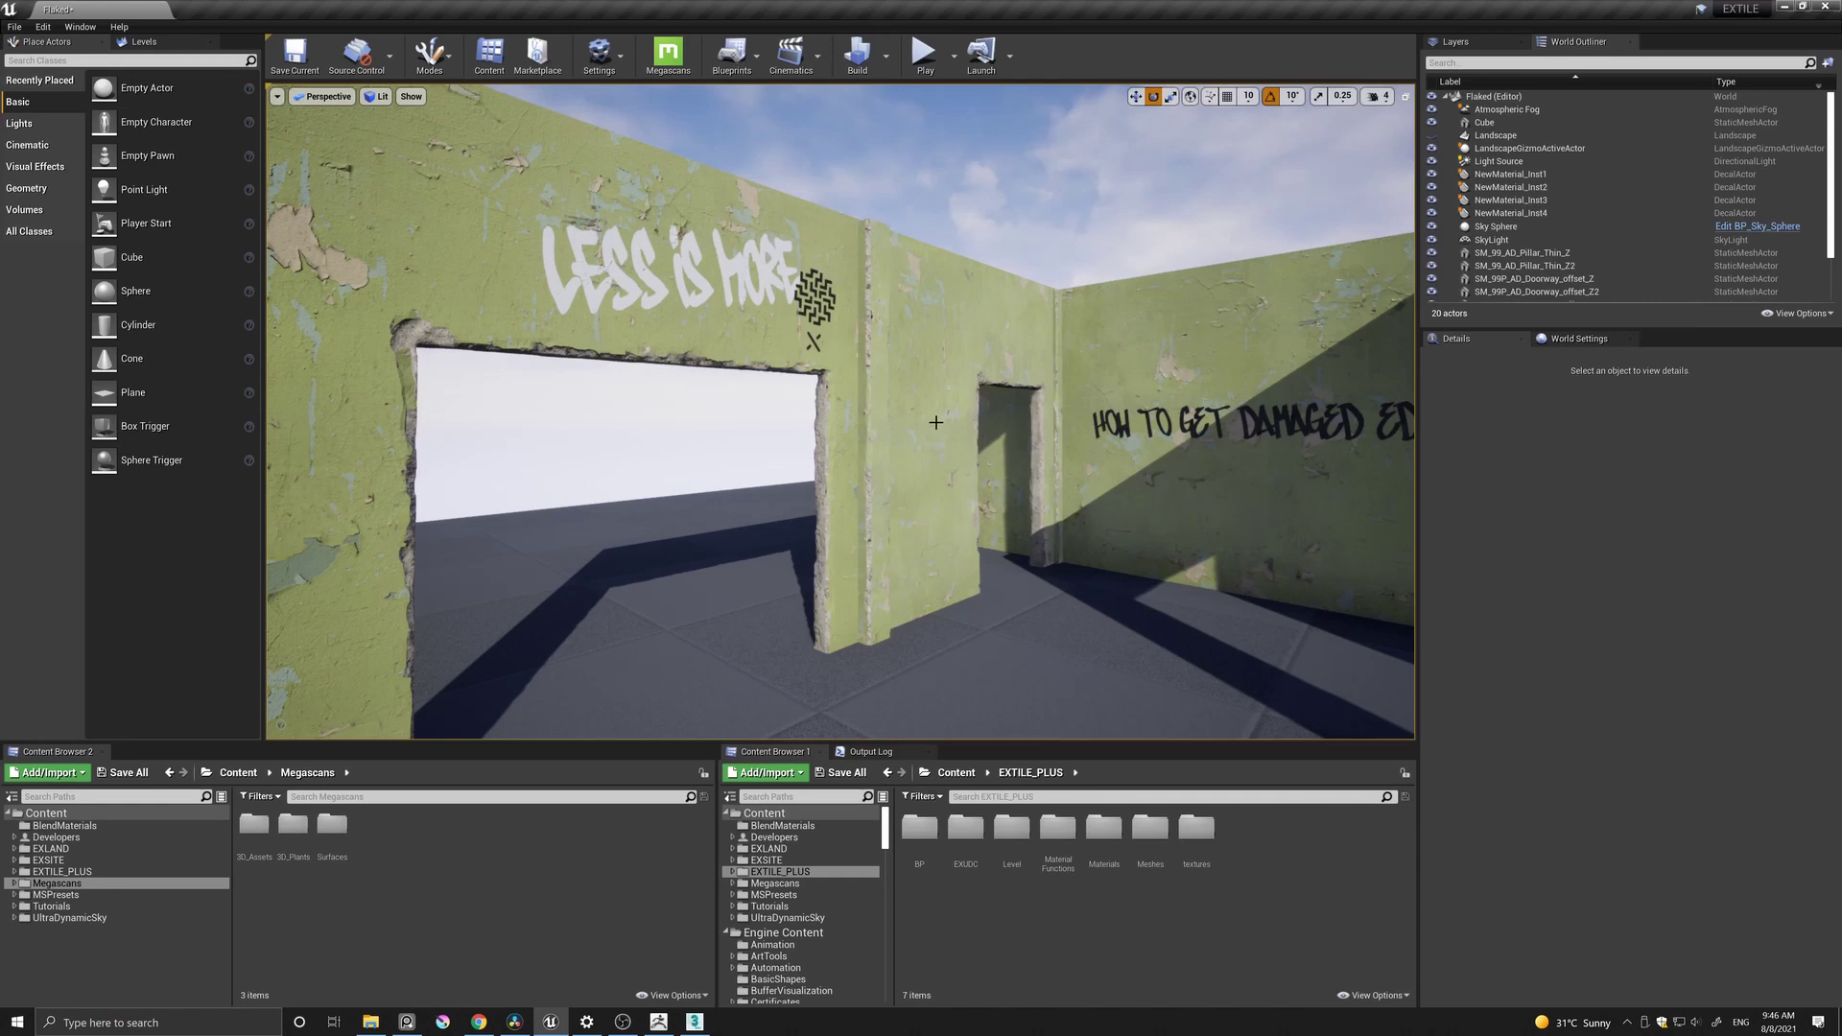
{"action": "mouse_move", "coordinate": [836, 474]}
{"action": "right_mouse_down"}
{"action": "mouse_move", "coordinate": [852, 493]}
{"action": "mouse_move", "coordinate": [851, 476]}
{"action": "right_mouse_up"}
{"action": "right_click_drag", "start_coordinate": [840, 412], "coordinate": [936, 413]}
{"action": "right_click_drag", "start_coordinate": [837, 474], "coordinate": [837, 474]}
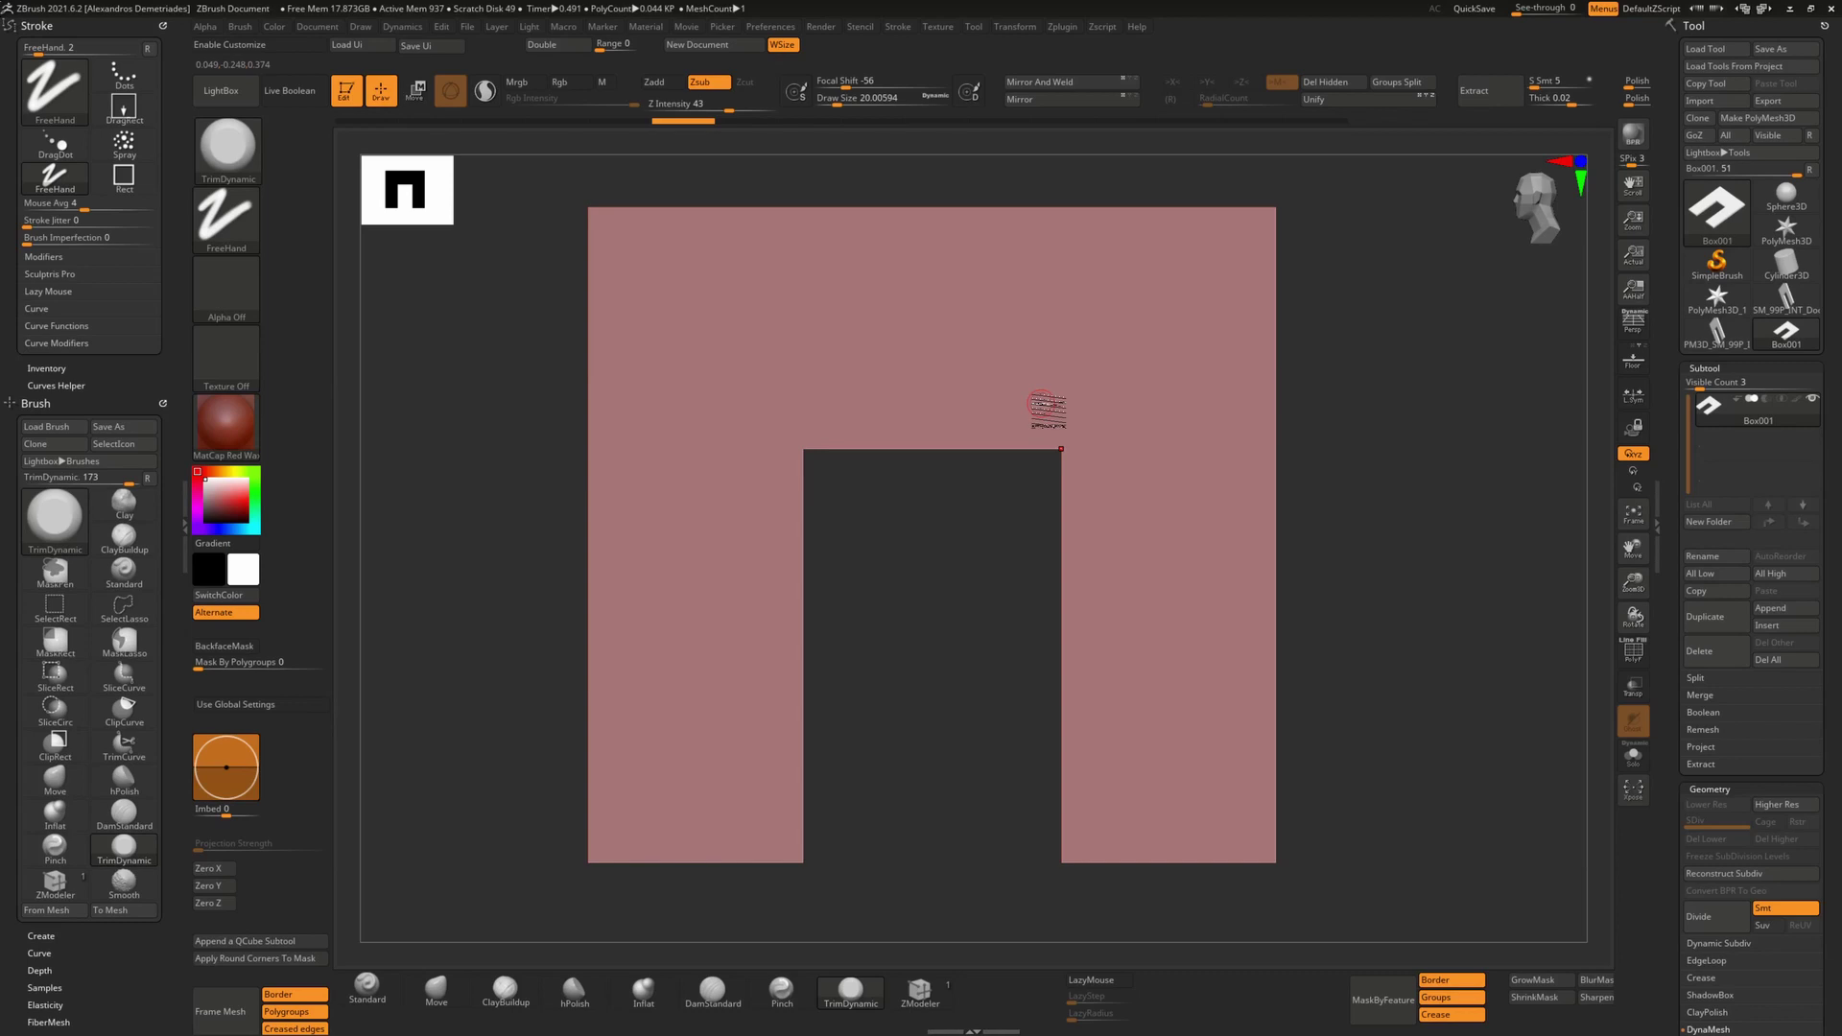
{"action": "left_click", "coordinate": [1066, 27]}
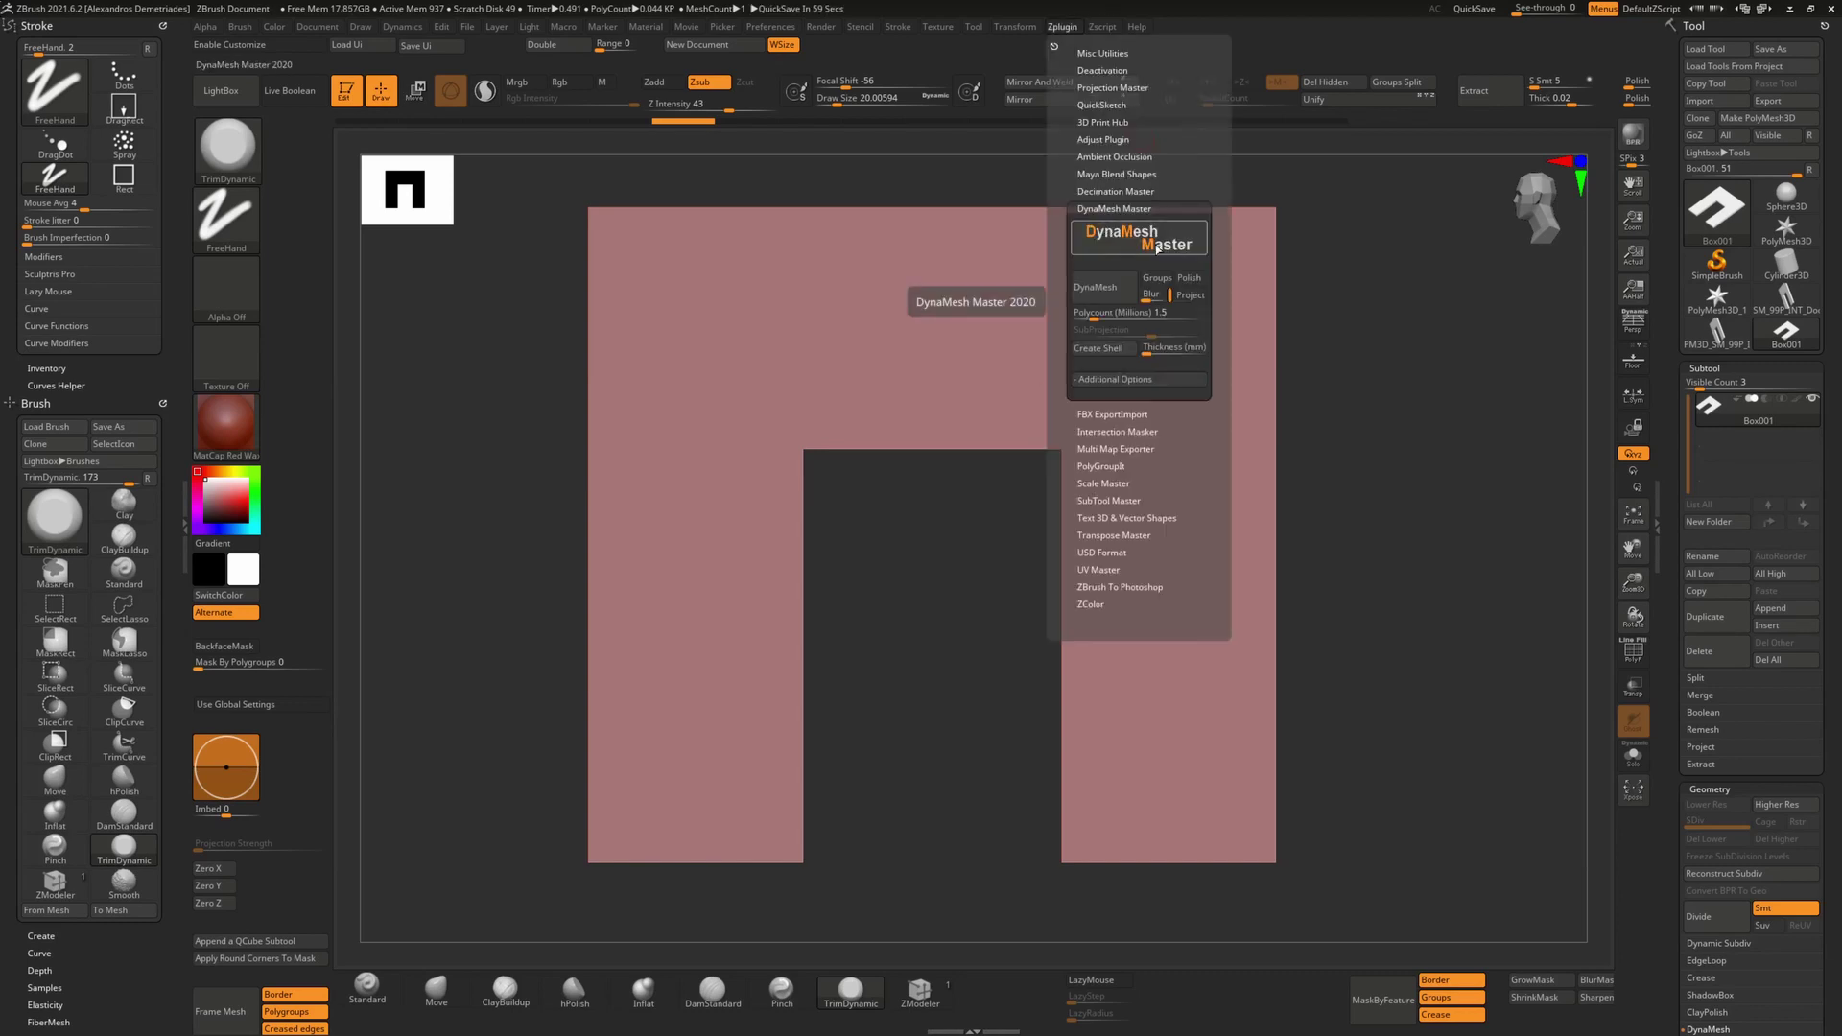
{"action": "left_click", "coordinate": [1111, 289]}
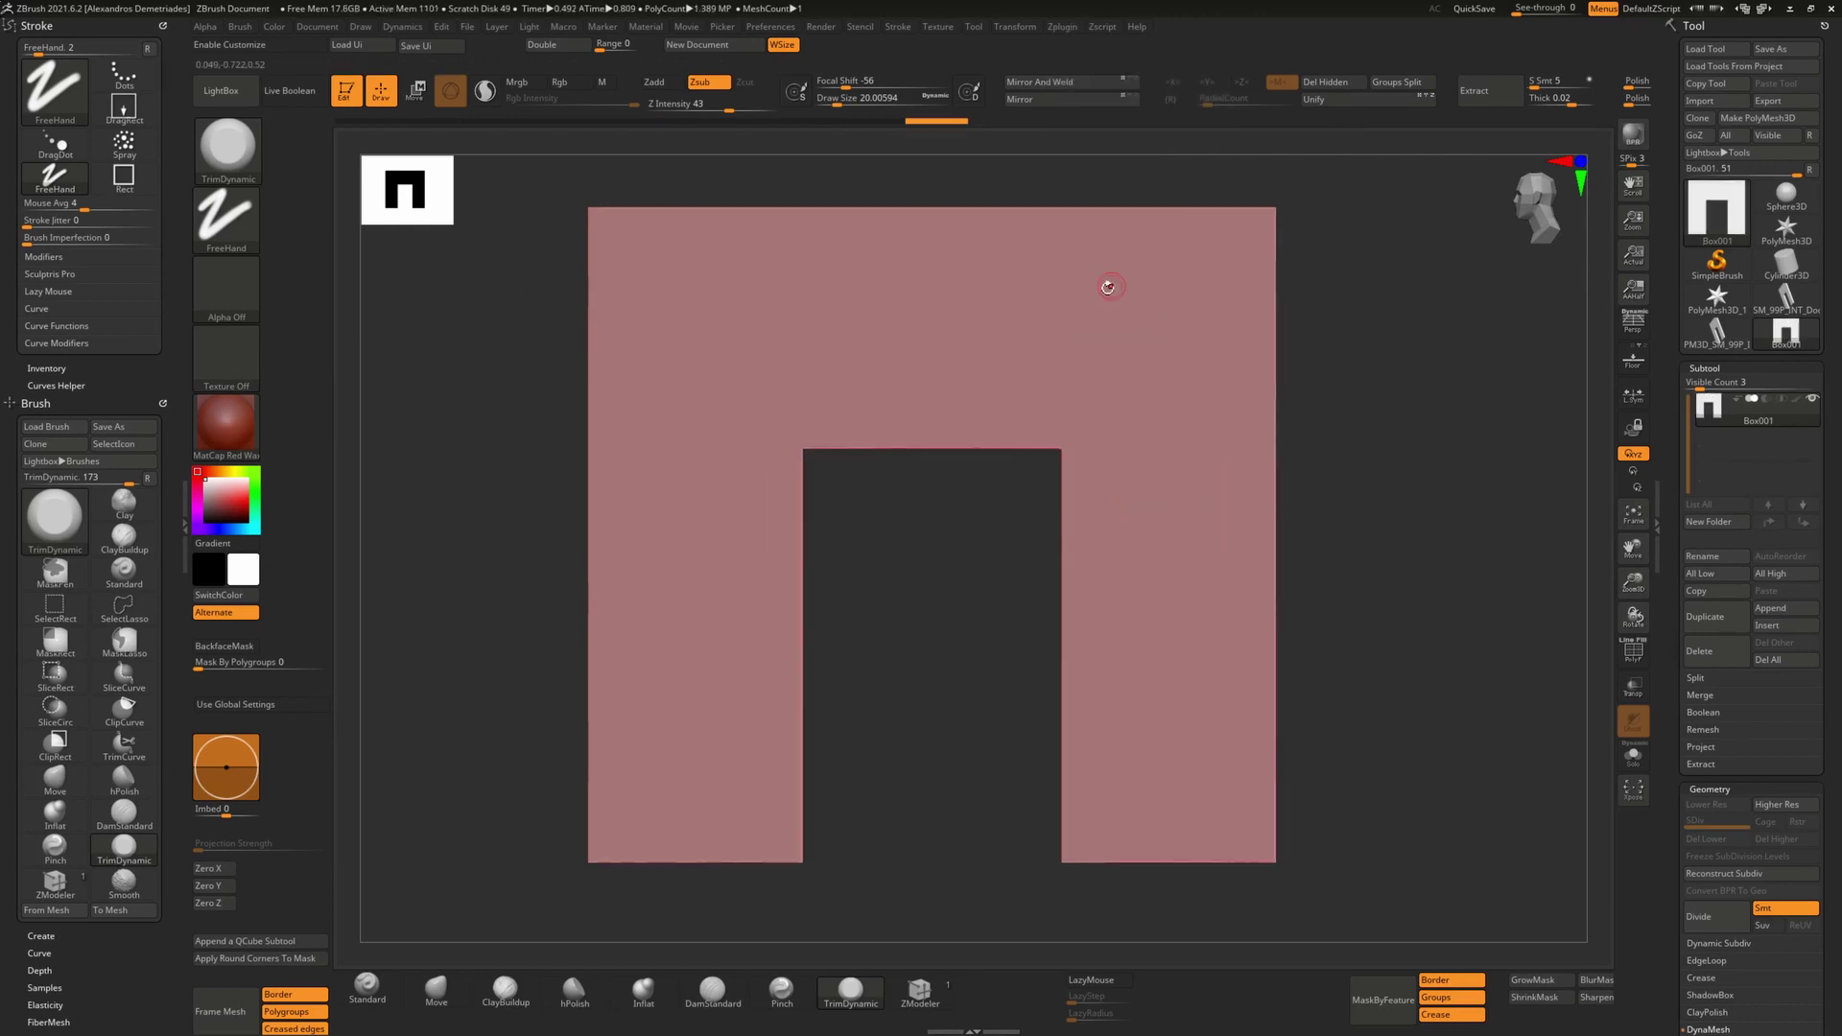
Wear down the front top edge of the door opening with the TrimDynamic brush, from corner to corner.
{"action": "right_click_drag", "start_coordinate": [946, 320], "coordinate": [907, 460]}
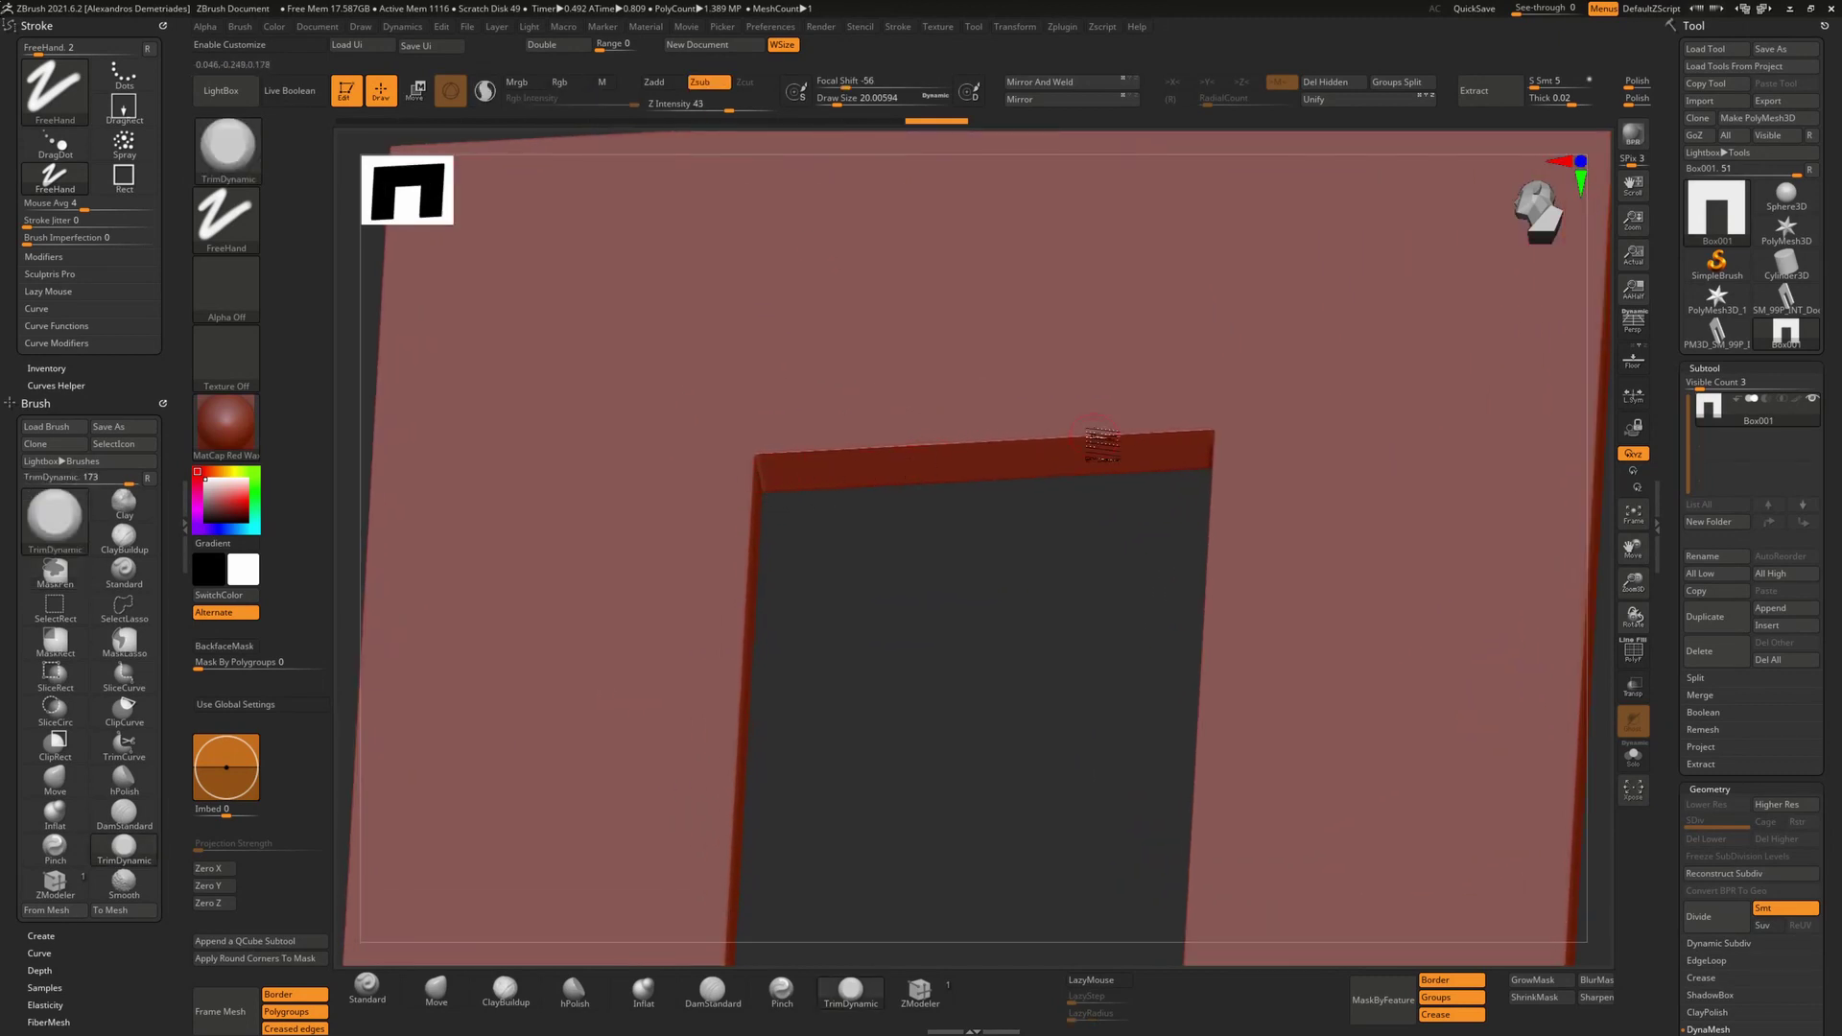
{"action": "left_click", "coordinate": [228, 153]}
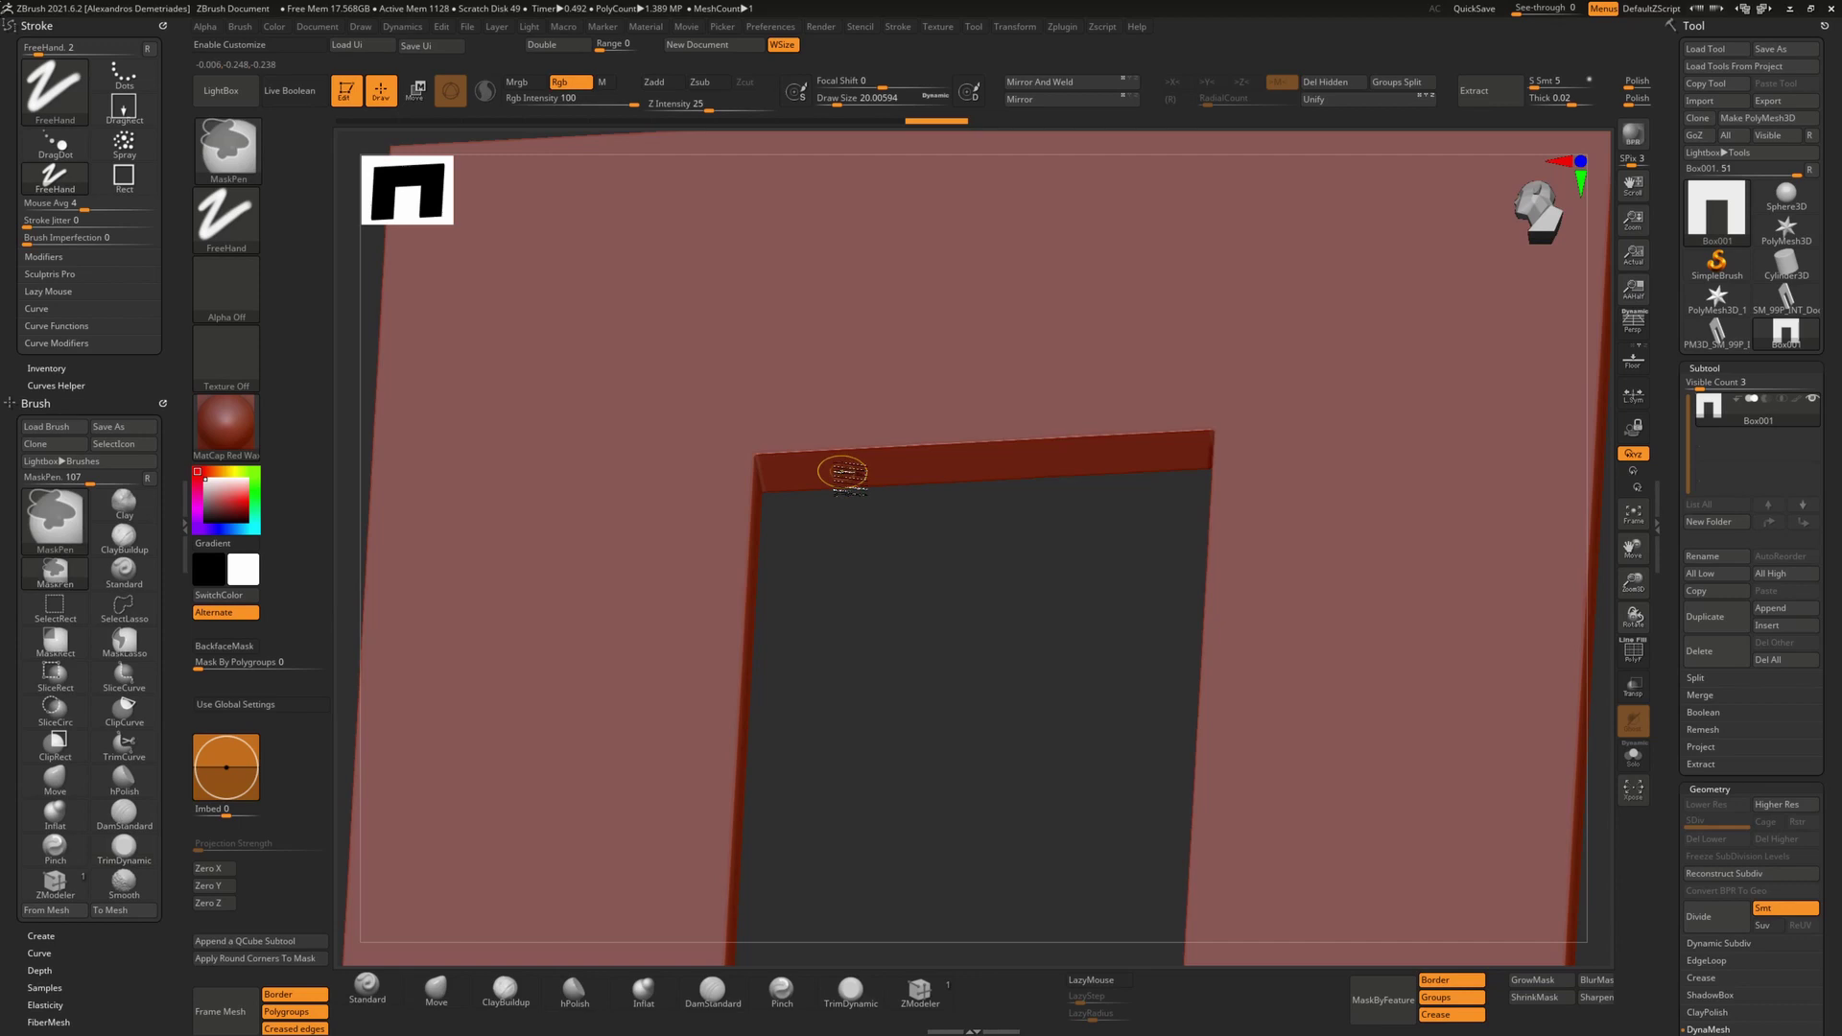
{"action": "right_click_drag", "start_coordinate": [844, 469], "coordinate": [909, 466], "text": "ctrl"}
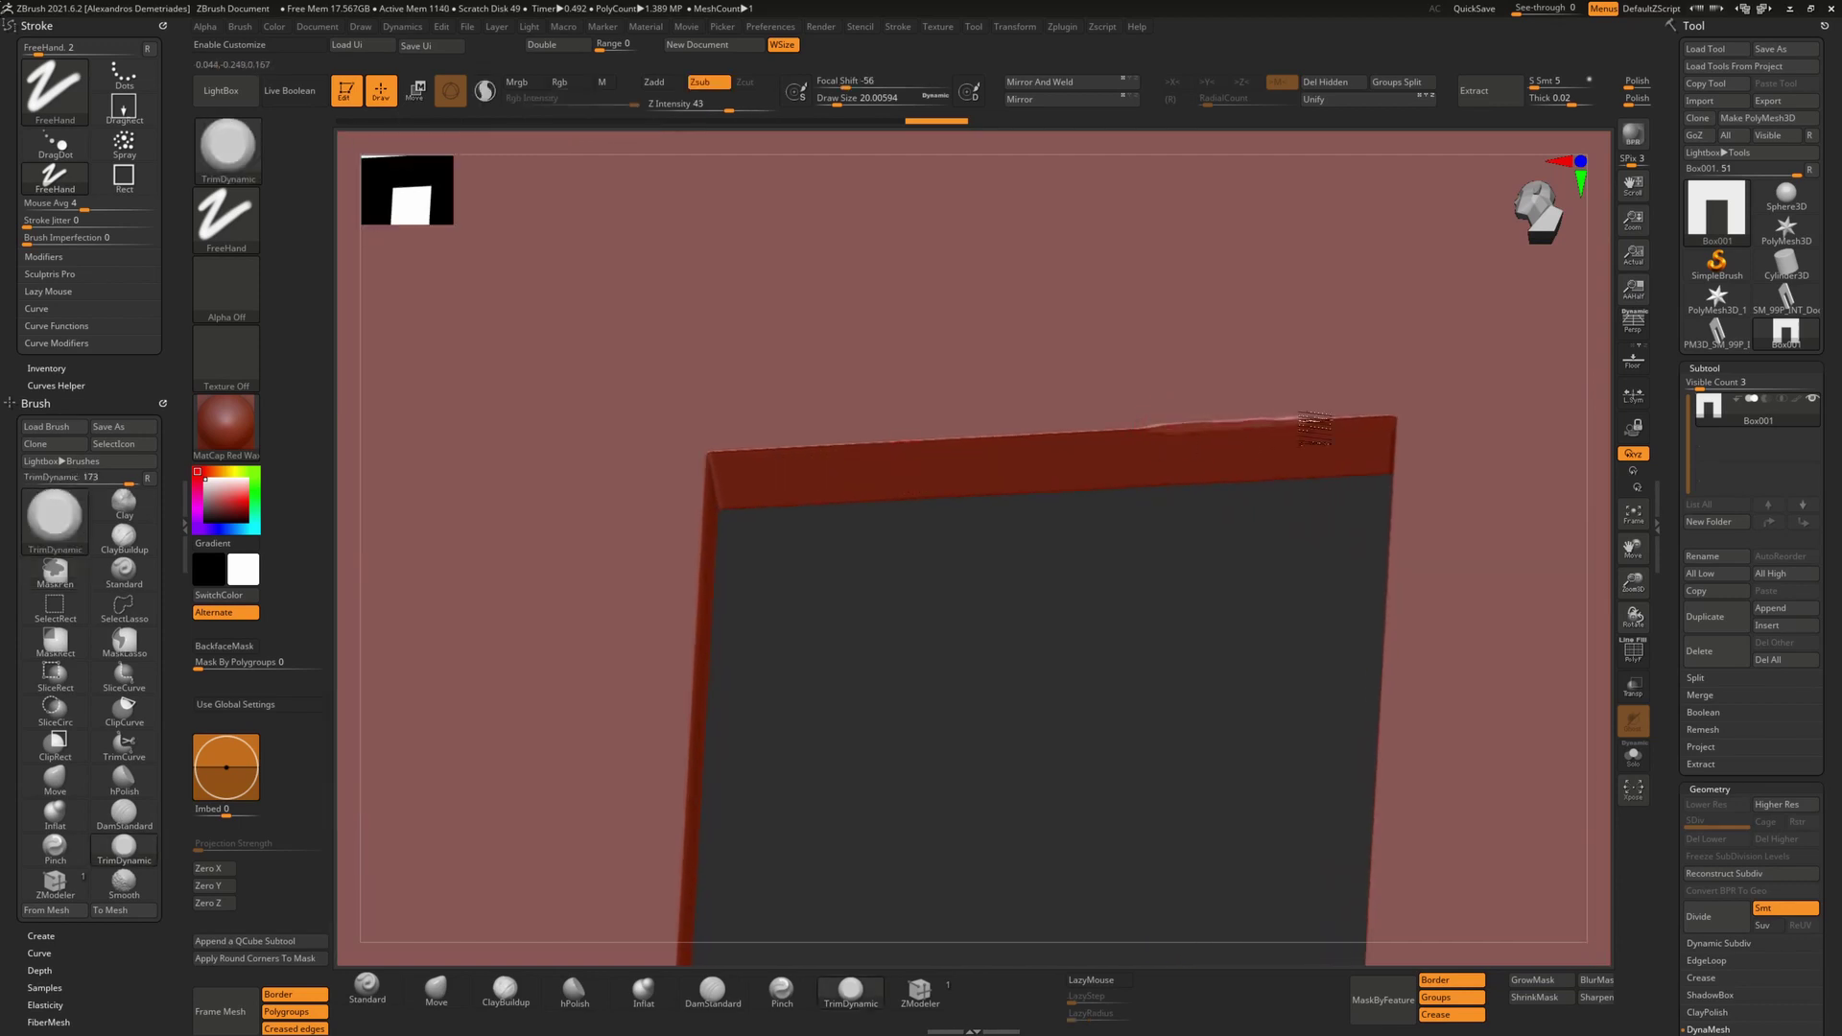
{"action": "left_click_drag", "start_coordinate": [1314, 429], "coordinate": [745, 455]}
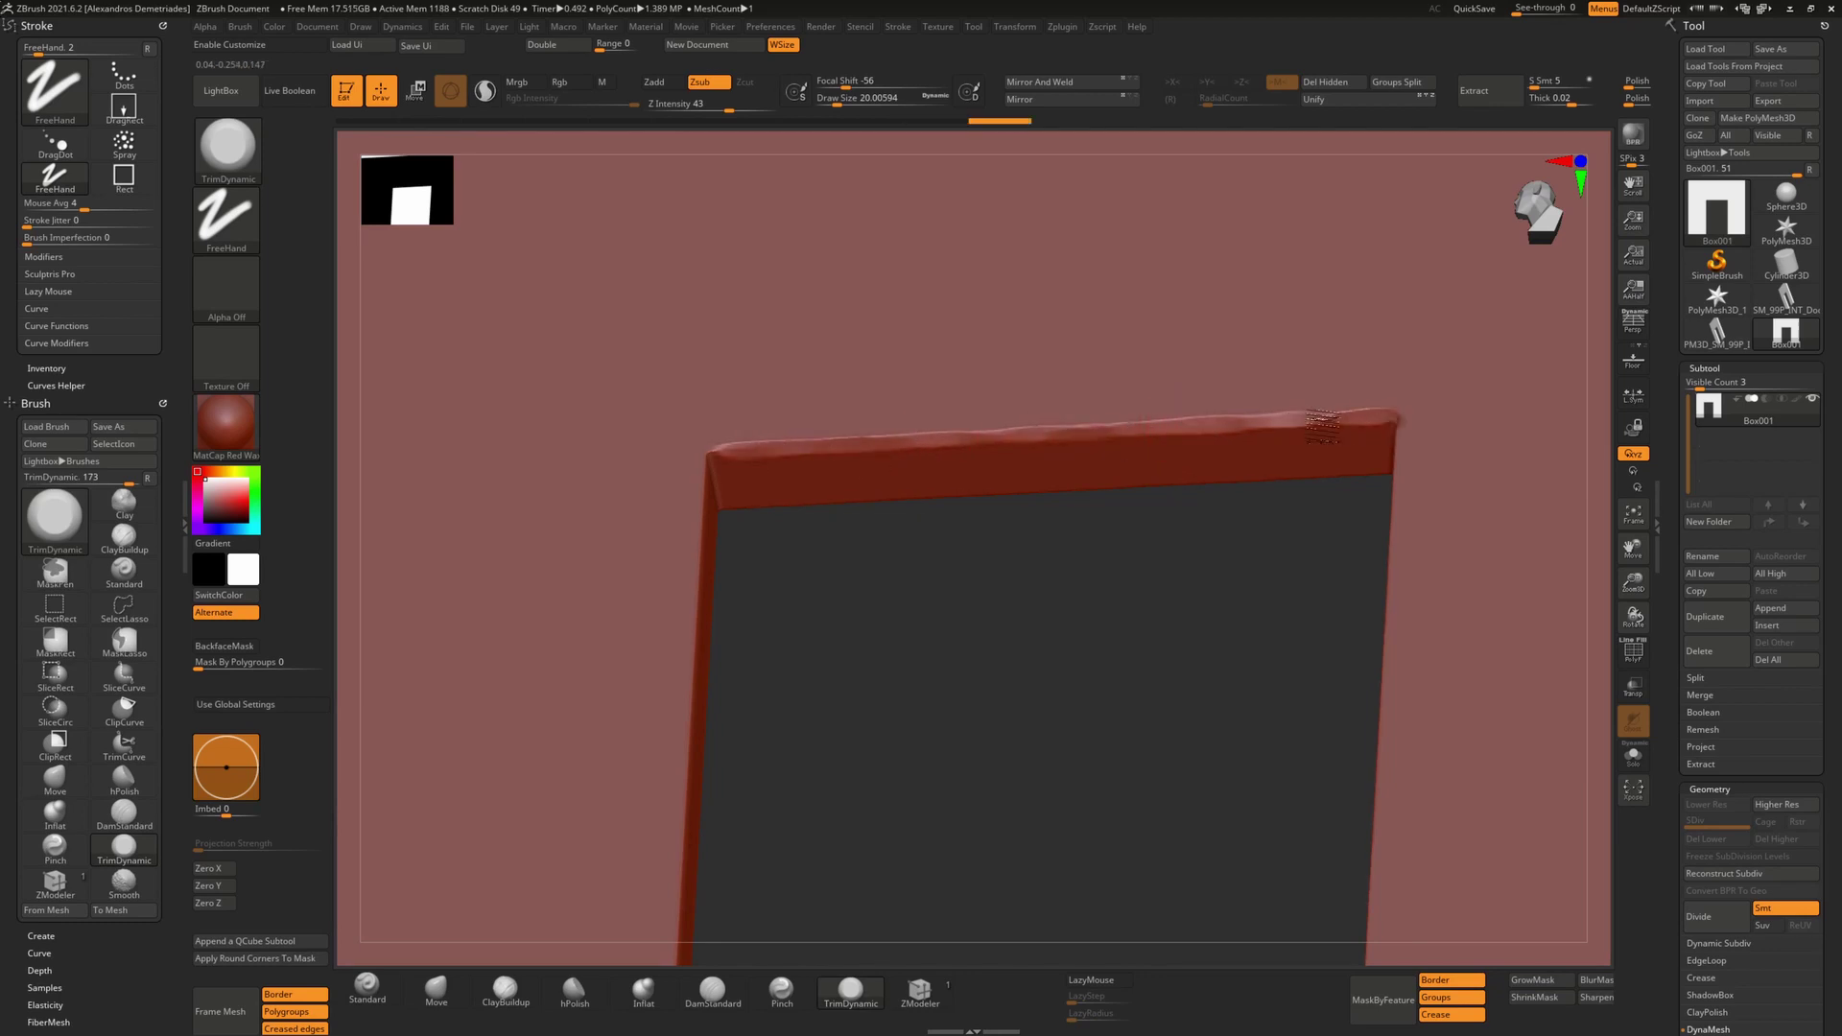
{"action": "left_click_drag", "start_coordinate": [1346, 427], "coordinate": [849, 452]}
Trim the front vertical edge of one door jamb along its full length with TrimDynamic.
{"action": "mouse_move", "coordinate": [984, 429]}
{"action": "right_mouse_down"}
{"action": "mouse_move", "coordinate": [867, 481]}
{"action": "mouse_move", "coordinate": [1135, 399]}
{"action": "mouse_move", "coordinate": [1110, 477]}
{"action": "right_mouse_up"}
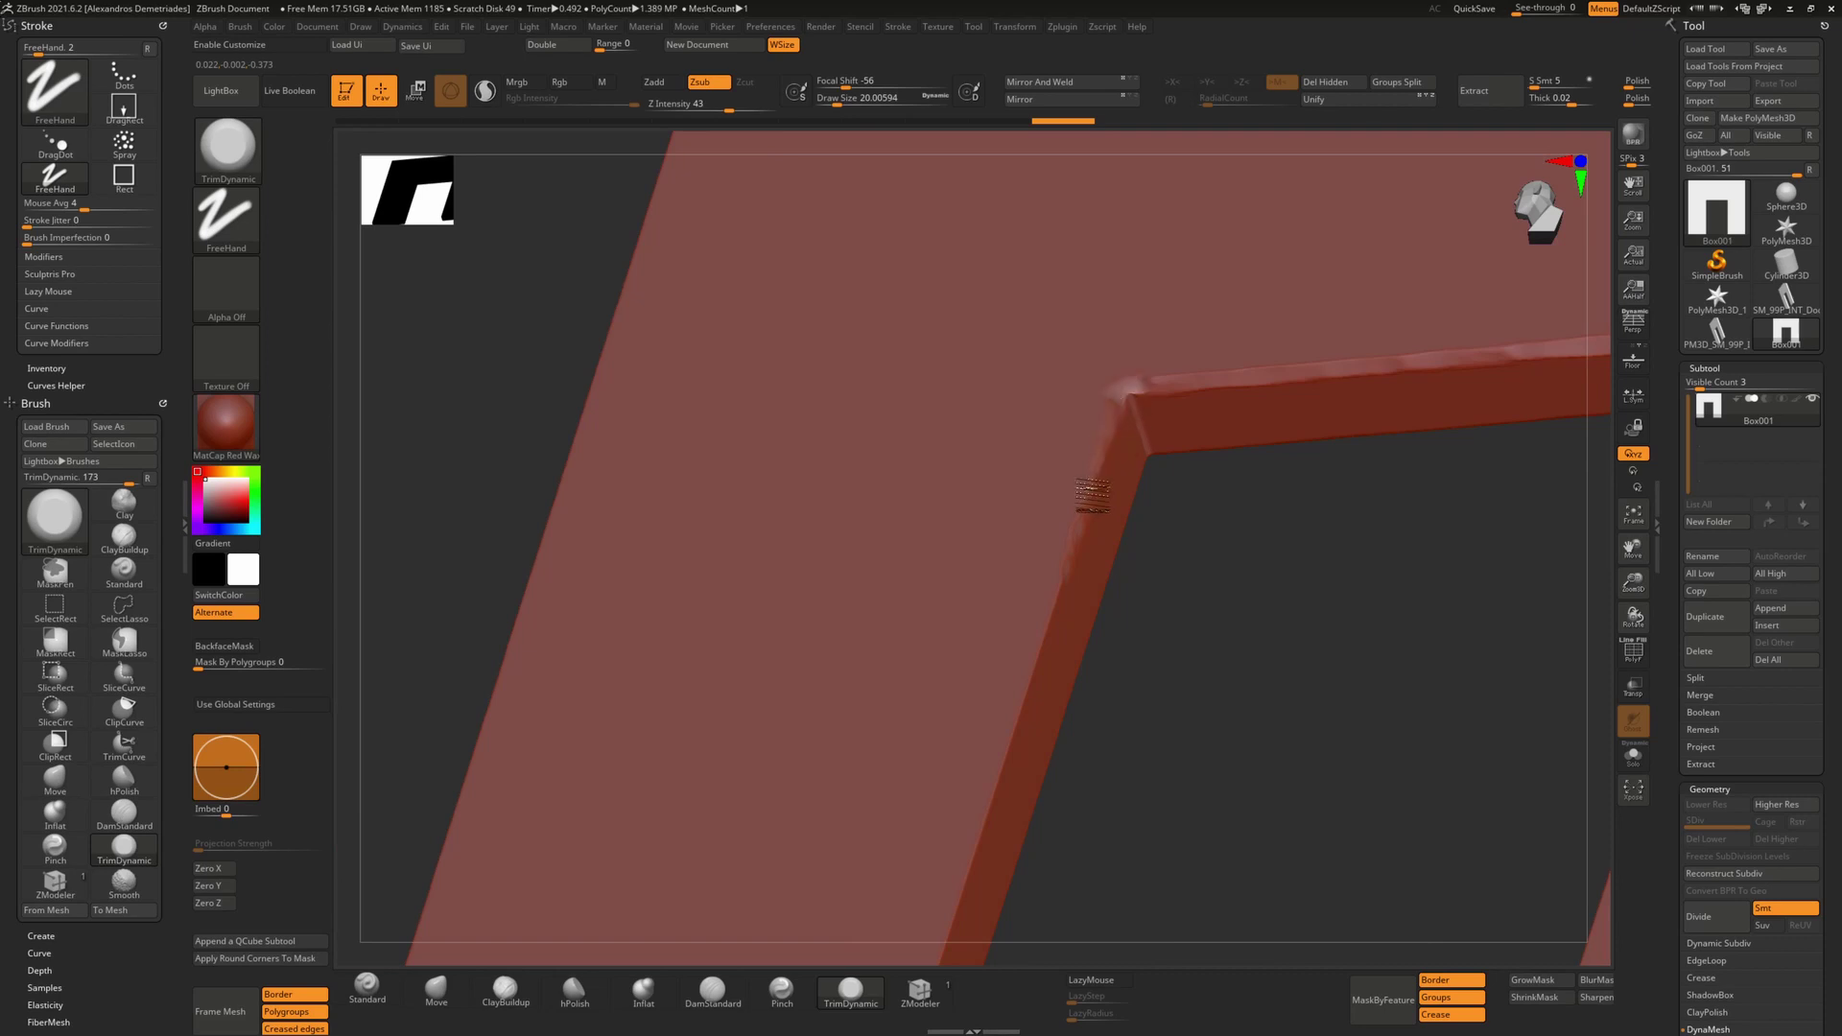
{"action": "mouse_move", "coordinate": [946, 567]}
{"action": "right_mouse_down"}
{"action": "mouse_move", "coordinate": [888, 561]}
{"action": "mouse_move", "coordinate": [1036, 516]}
{"action": "mouse_move", "coordinate": [970, 547]}
{"action": "mouse_move", "coordinate": [1090, 572]}
{"action": "mouse_move", "coordinate": [786, 542]}
{"action": "mouse_move", "coordinate": [1336, 501]}
{"action": "mouse_move", "coordinate": [1234, 510]}
{"action": "right_mouse_up"}
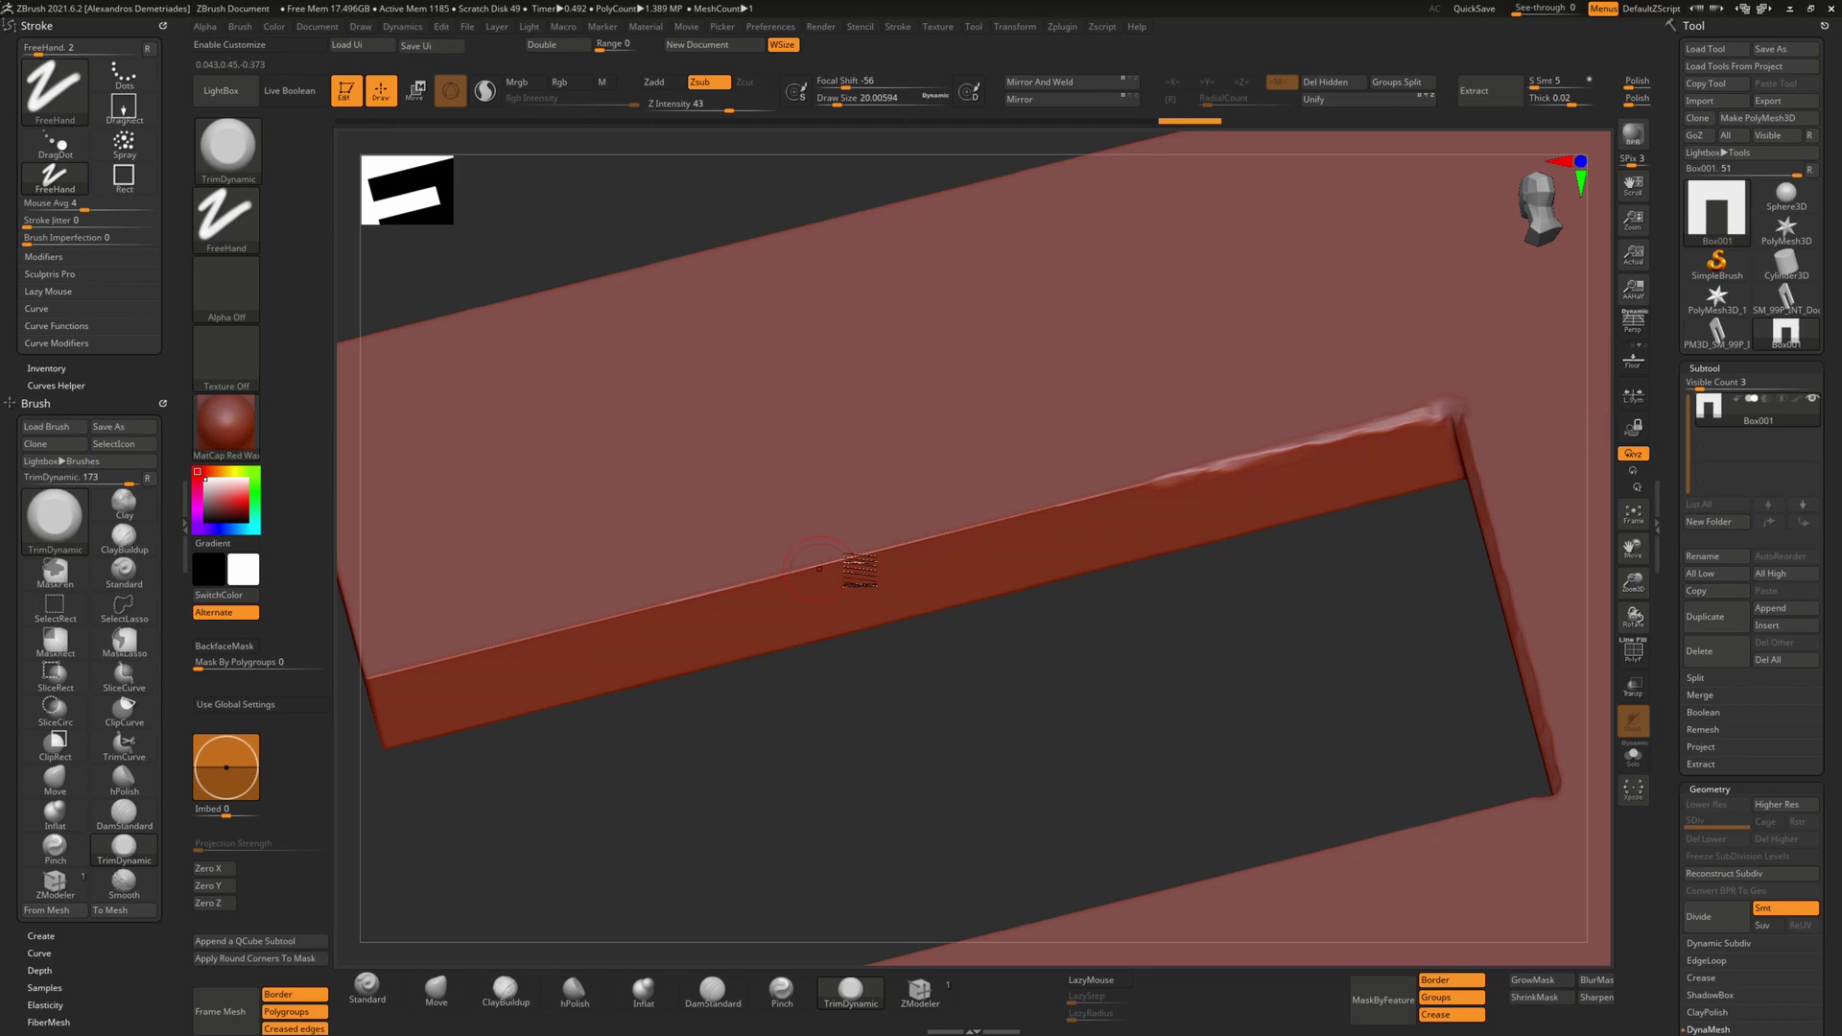
{"action": "key", "text": "shift"}
{"action": "mouse_move", "coordinate": [1026, 525]}
{"action": "left_mouse_down", "text": "shift"}
{"action": "mouse_move", "coordinate": [1127, 498]}
{"action": "mouse_move", "coordinate": [386, 693]}
{"action": "mouse_move", "coordinate": [1418, 436]}
{"action": "left_mouse_up", "text": "shift"}
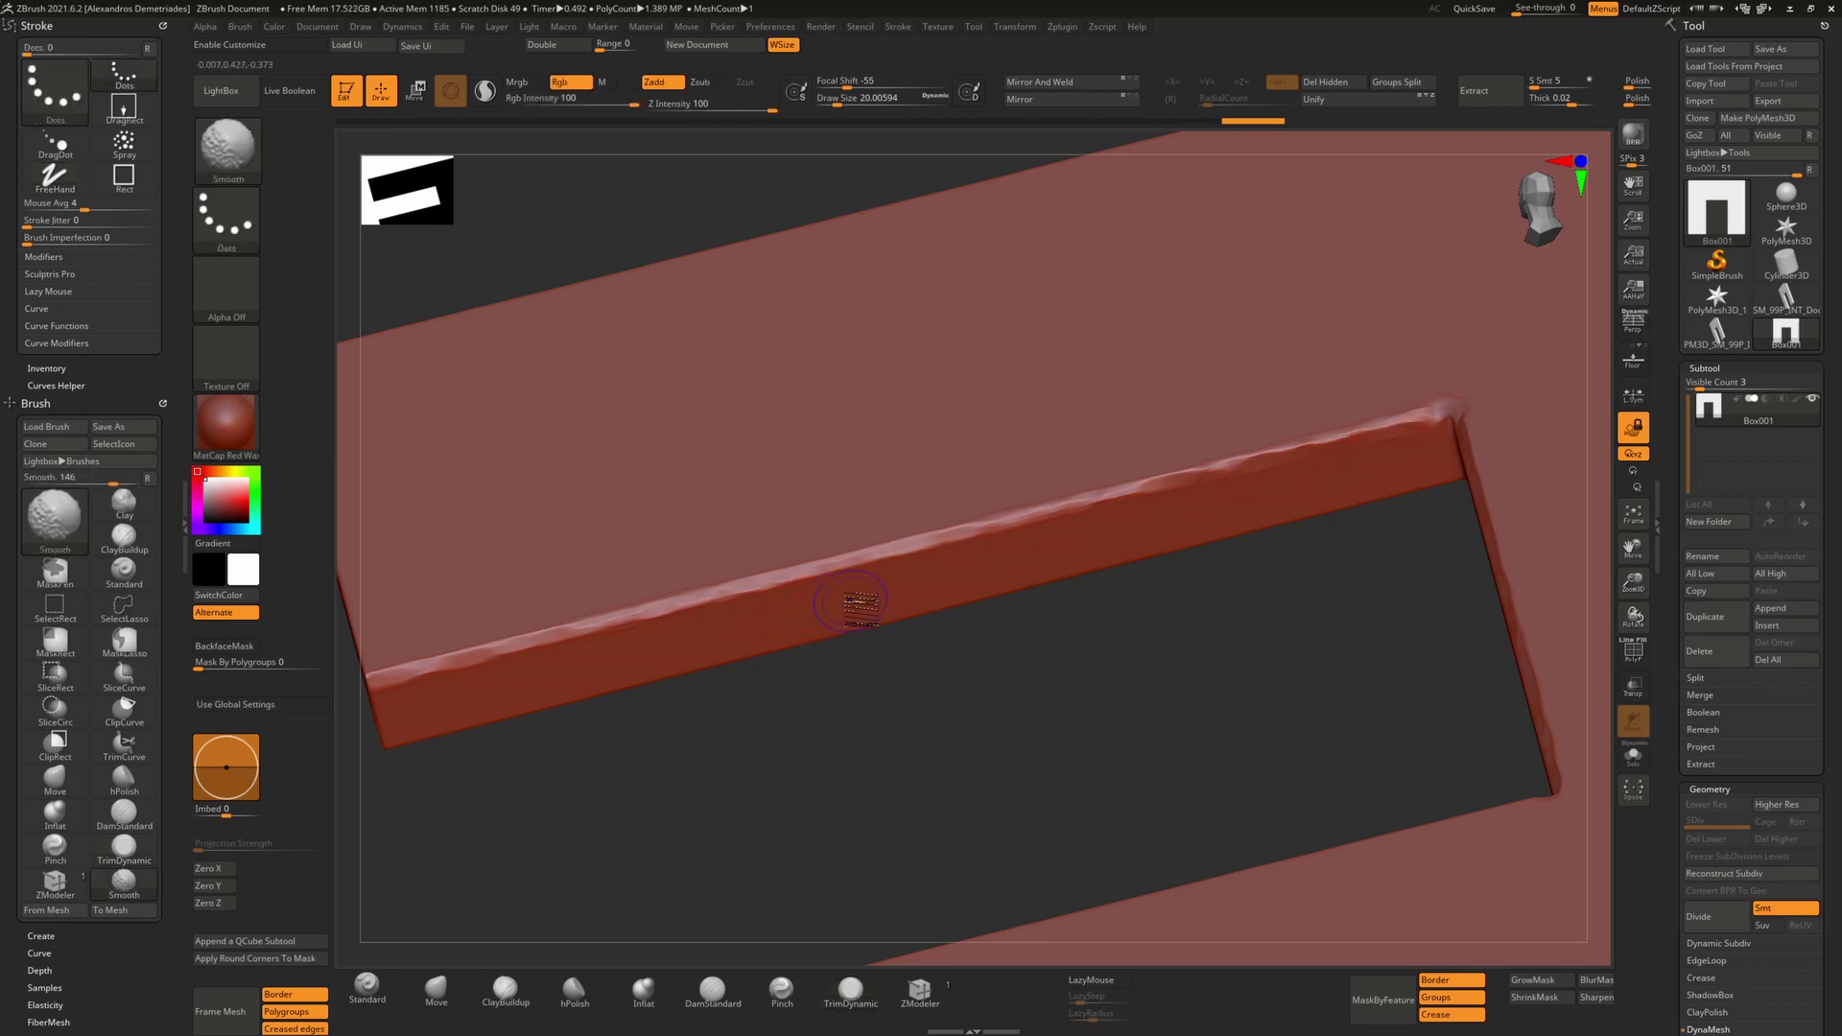
Trim the back edge of the same jamb with TrimDynamic along its full length.
{"action": "mouse_move", "coordinate": [850, 601]}
{"action": "right_mouse_down"}
{"action": "mouse_move", "coordinate": [957, 539]}
{"action": "mouse_move", "coordinate": [941, 436]}
{"action": "mouse_move", "coordinate": [960, 551]}
{"action": "right_mouse_up"}
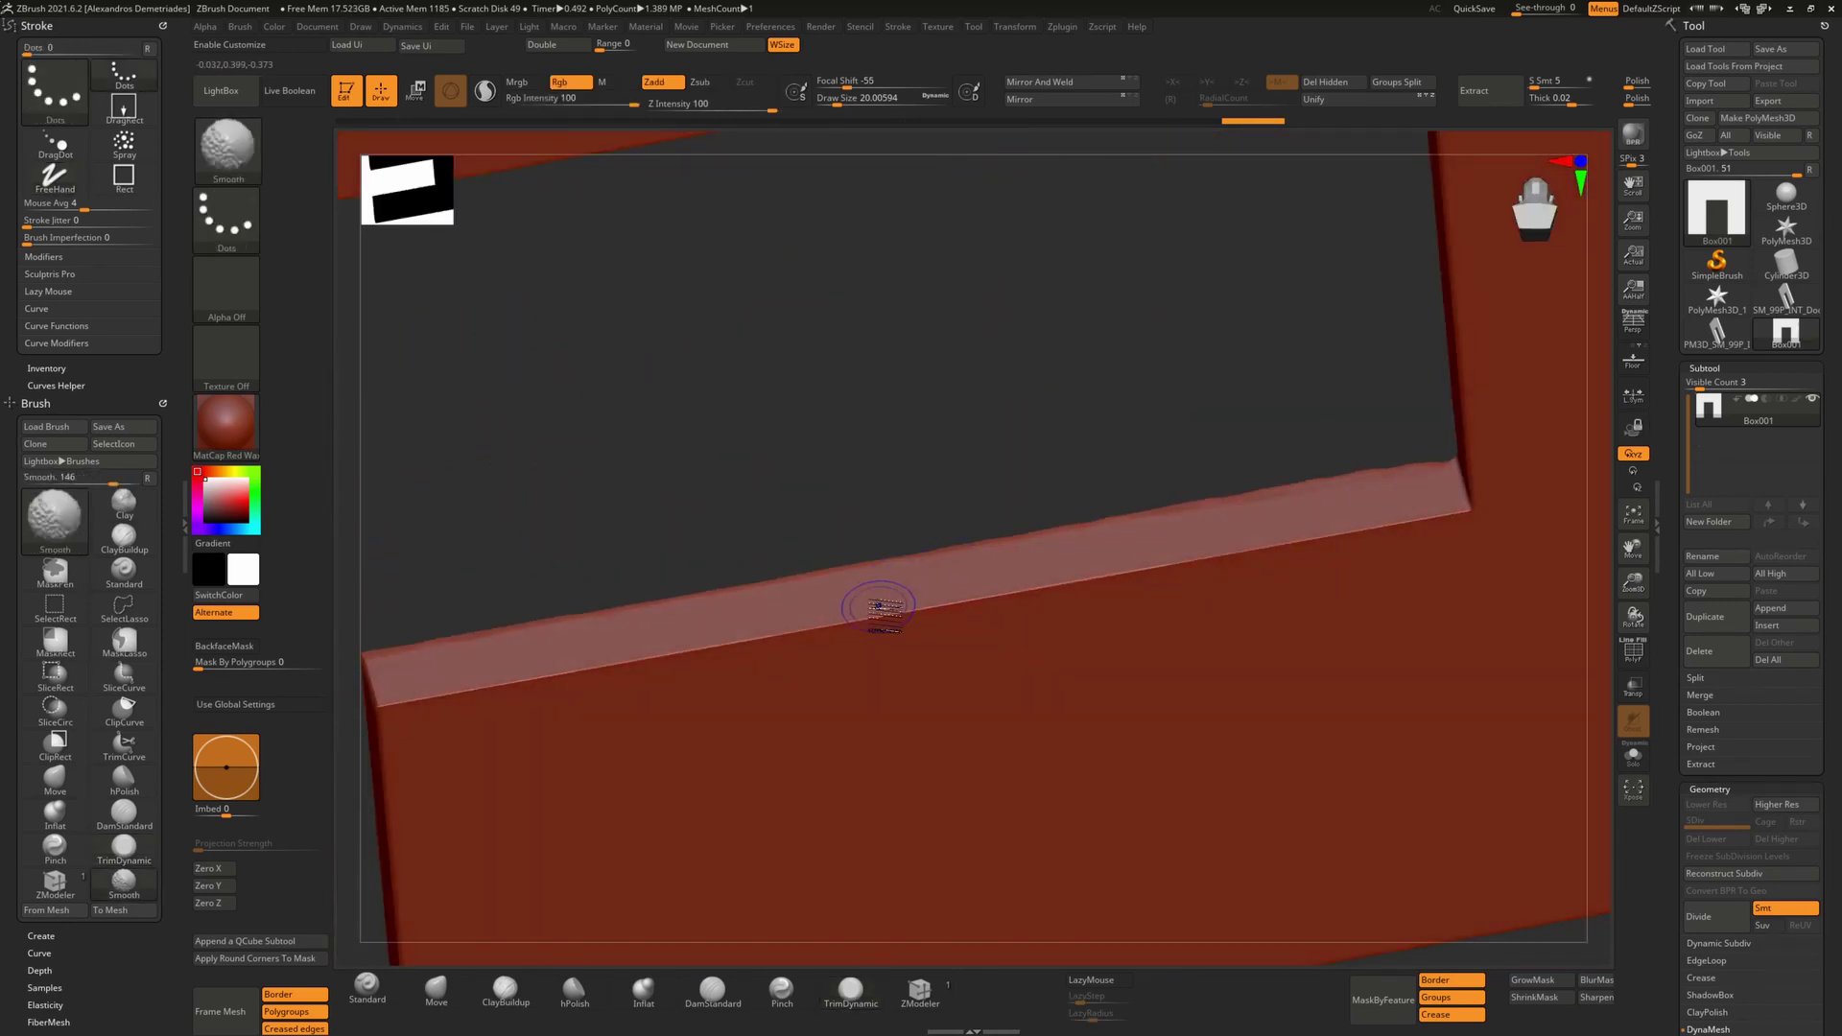
{"action": "mouse_move", "coordinate": [752, 629]}
{"action": "left_mouse_down"}
{"action": "mouse_move", "coordinate": [740, 654]}
{"action": "mouse_move", "coordinate": [382, 715]}
{"action": "left_mouse_up"}
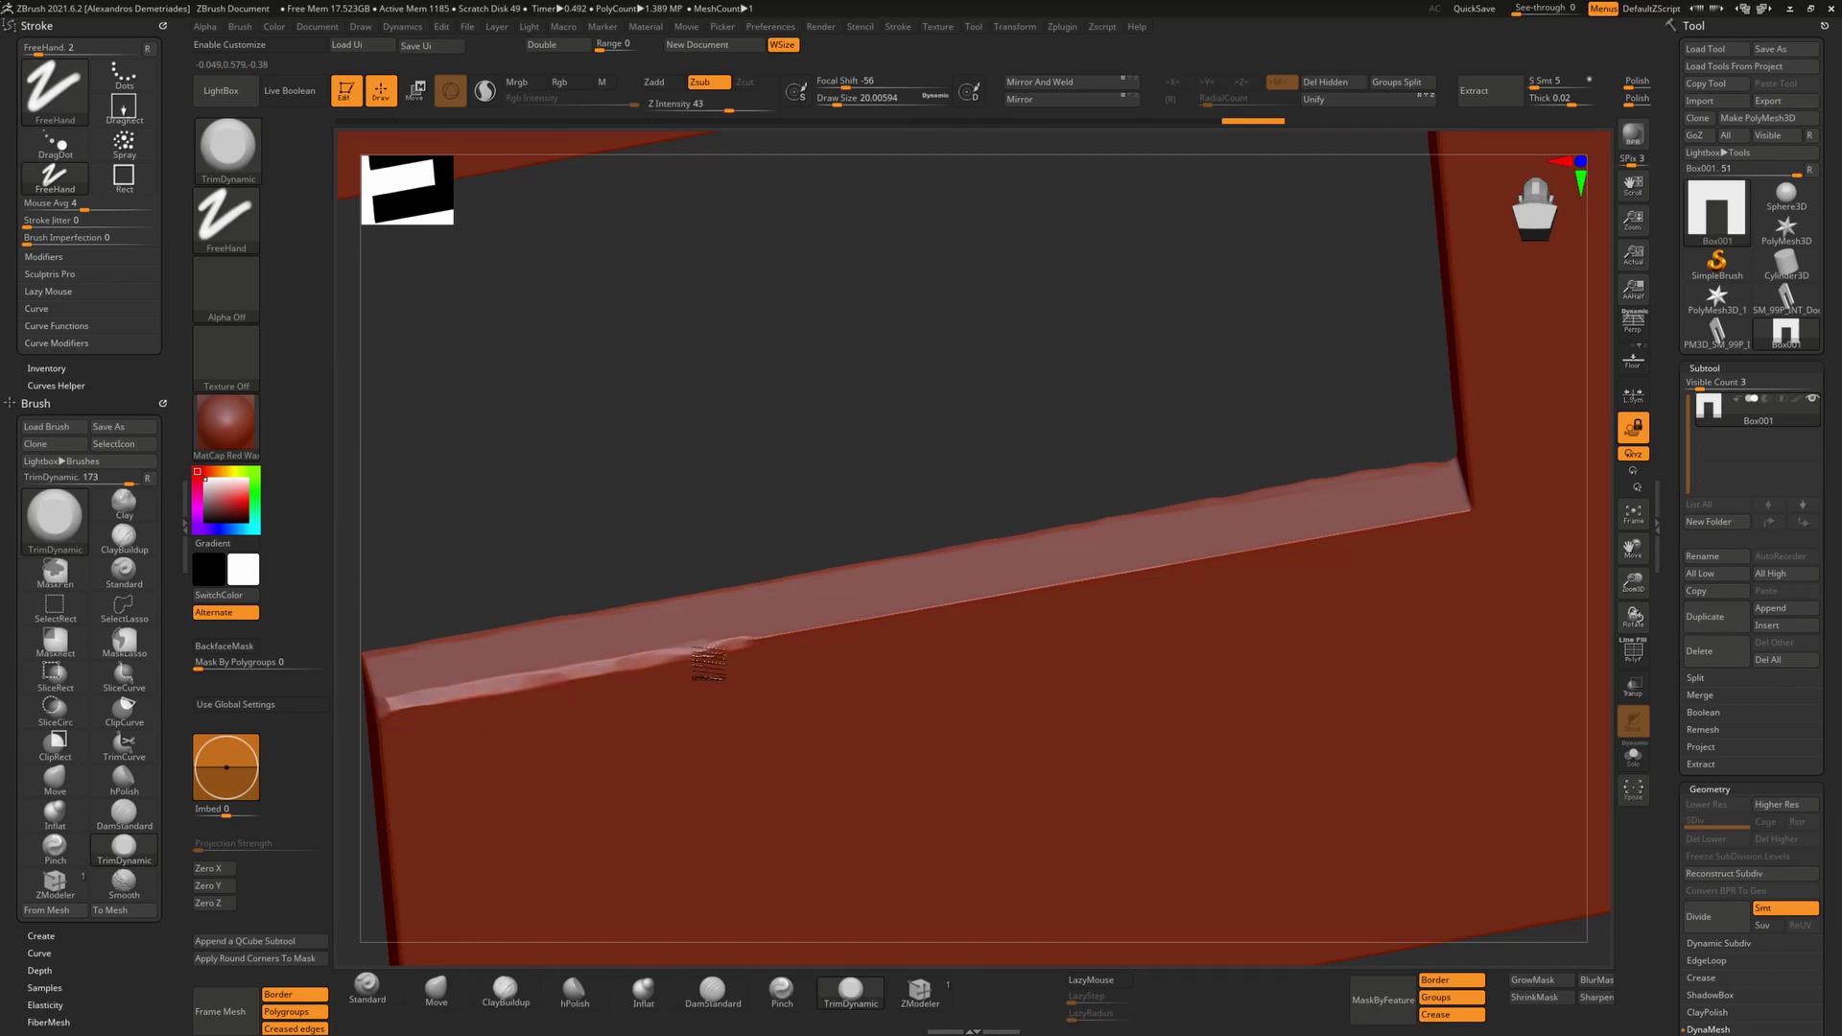
{"action": "mouse_move", "coordinate": [708, 662]}
{"action": "left_mouse_down", "text": "alt"}
{"action": "mouse_move", "coordinate": [1467, 510]}
{"action": "mouse_move", "coordinate": [1448, 517]}
{"action": "left_mouse_up", "text": "alt"}
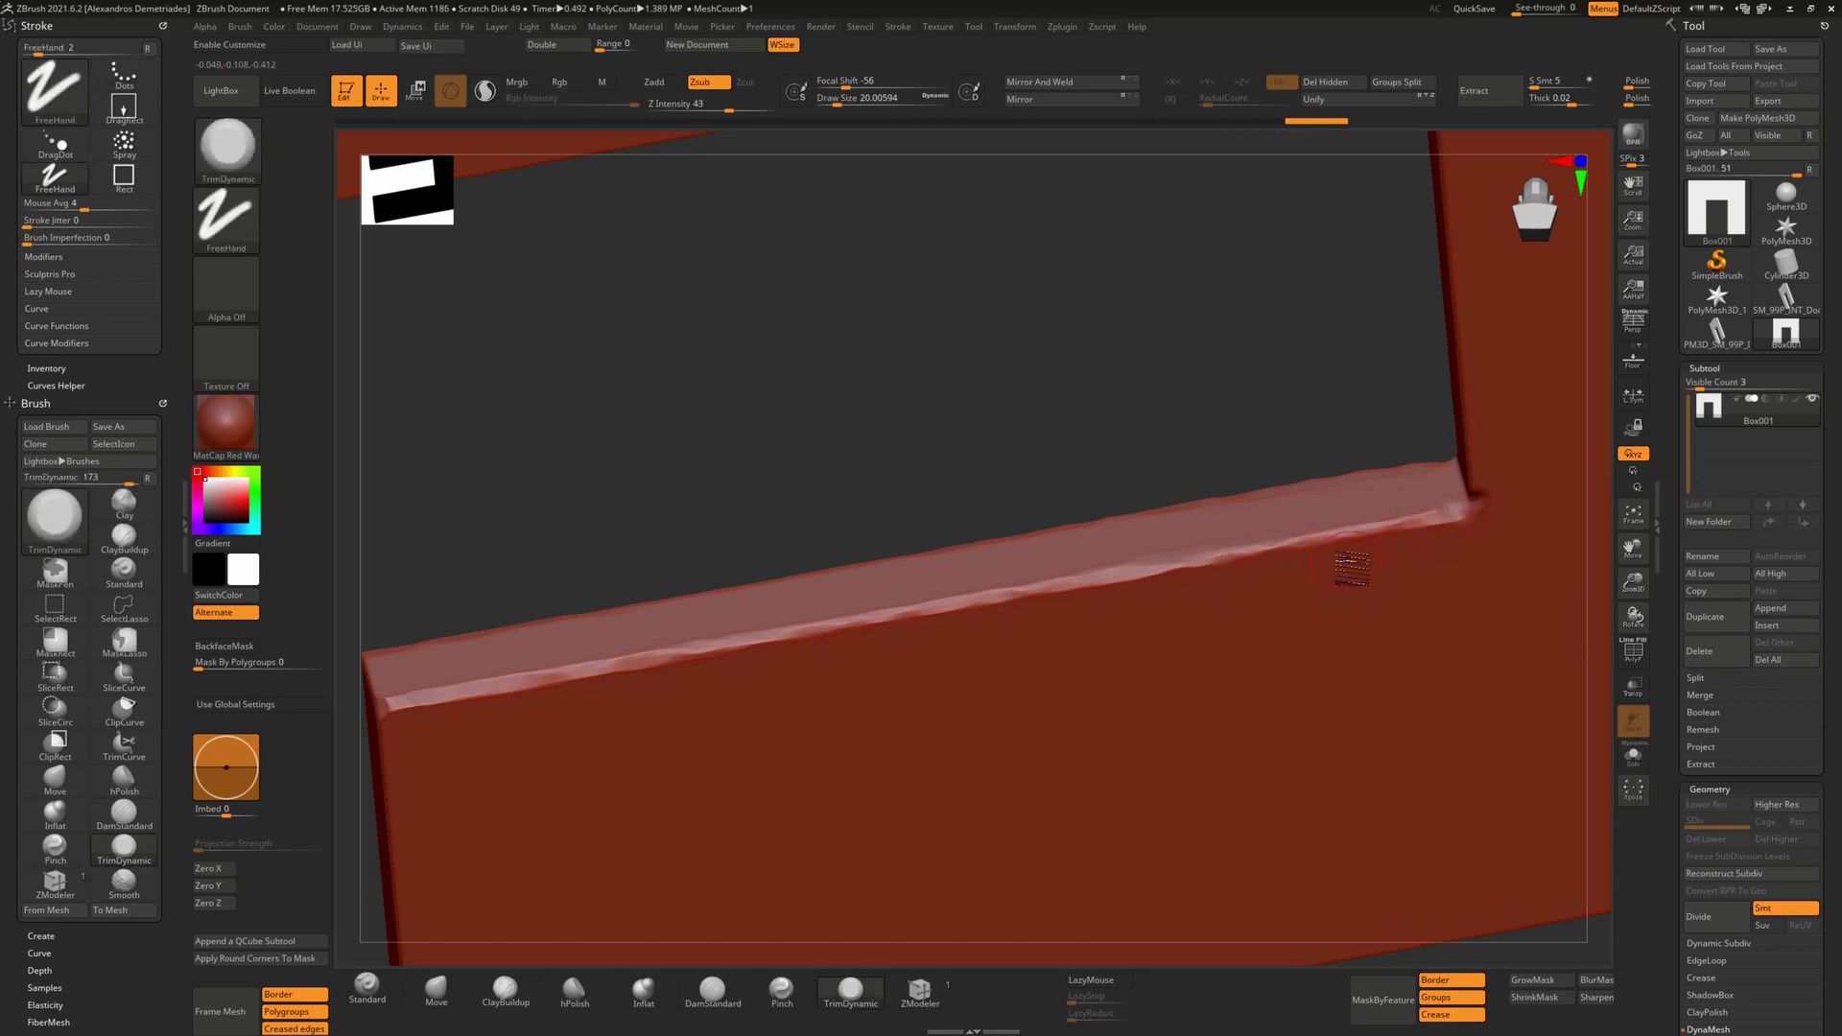
{"action": "mouse_move", "coordinate": [1347, 561]}
{"action": "right_mouse_down"}
{"action": "mouse_move", "coordinate": [1373, 509]}
{"action": "mouse_move", "coordinate": [1285, 575]}
{"action": "mouse_move", "coordinate": [1141, 633]}
{"action": "right_mouse_up"}
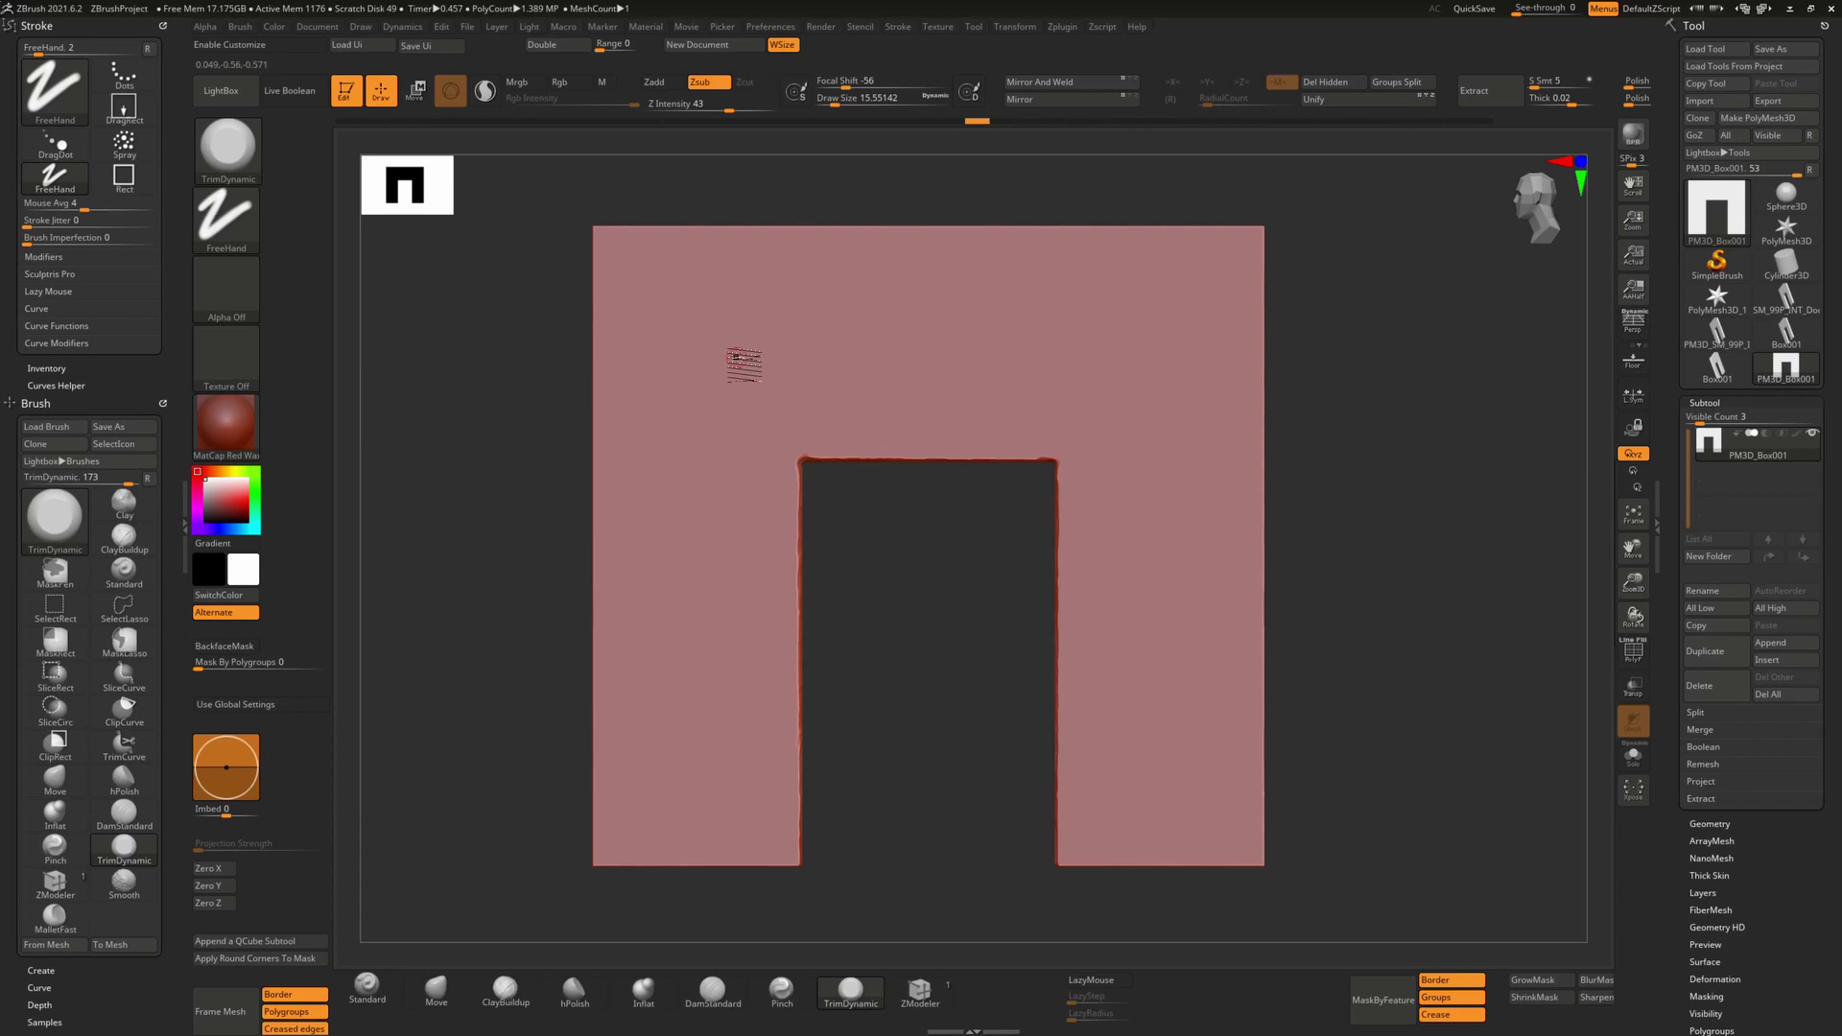
Select the MalletFast sculpting brush and browse the LightBox brush folders.
{"action": "left_click", "coordinate": [204, 146]}
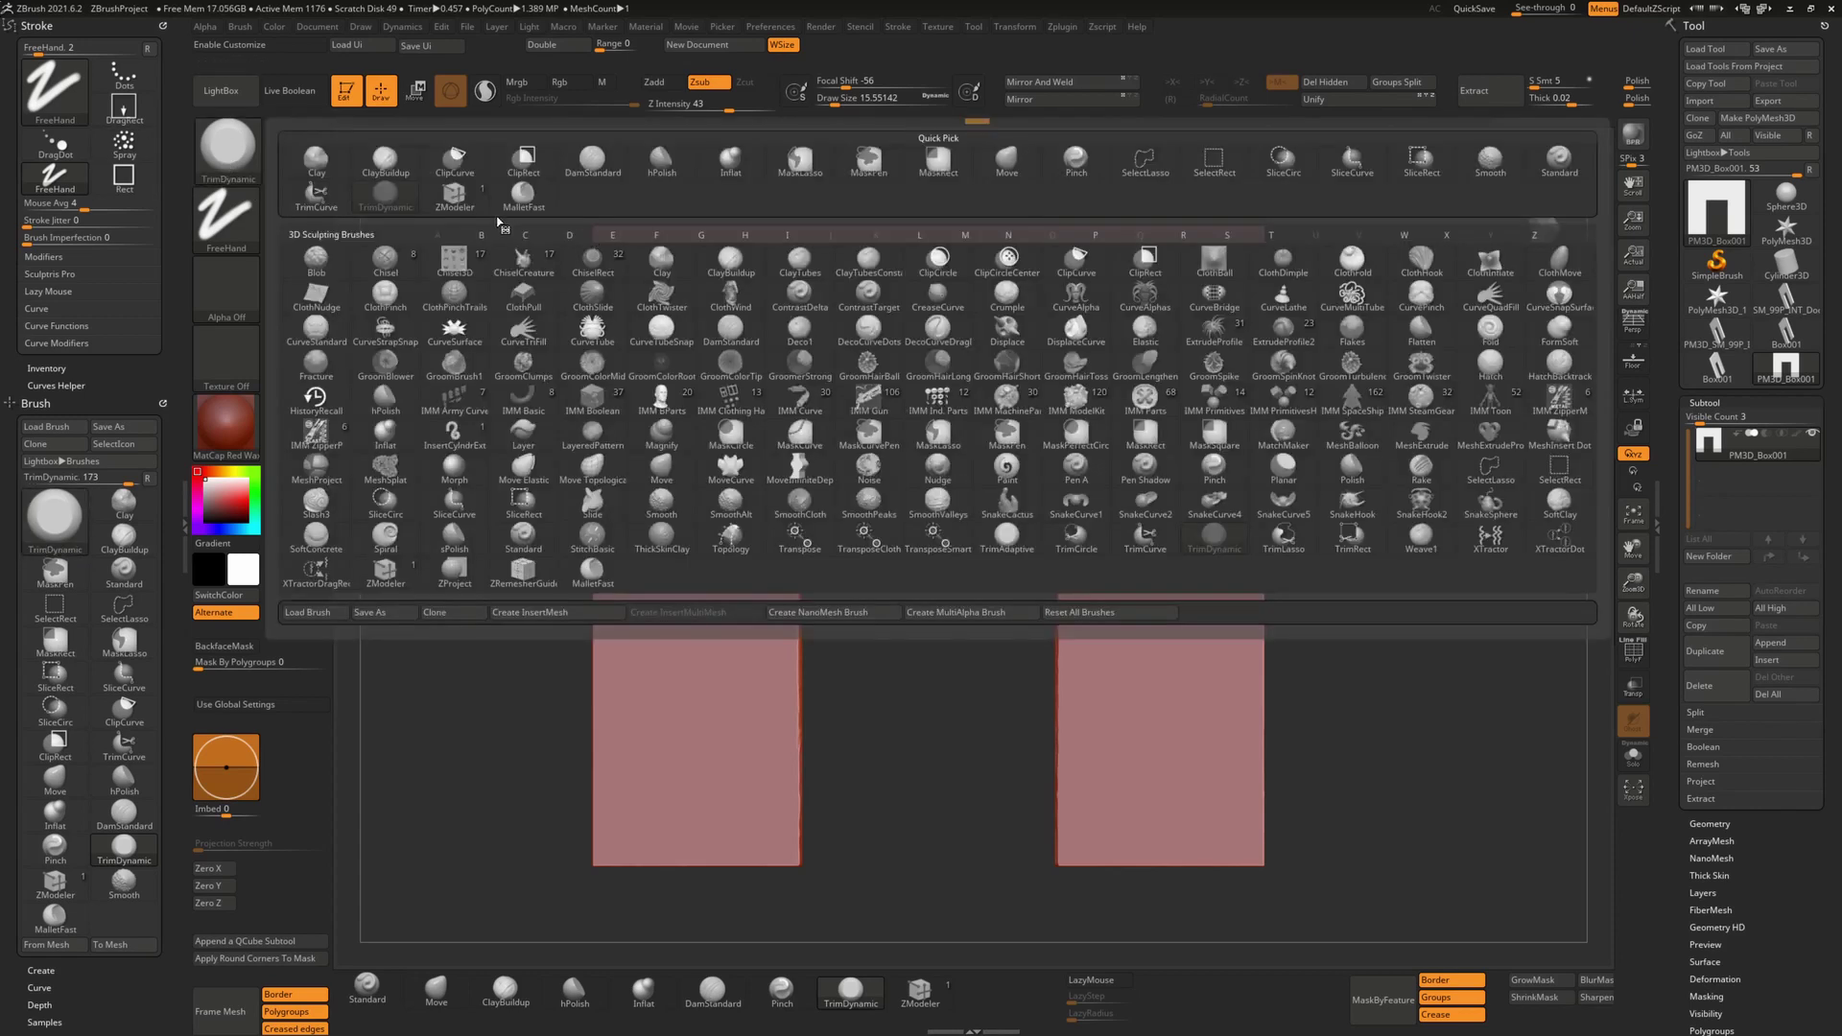
{"action": "left_click", "coordinate": [515, 198]}
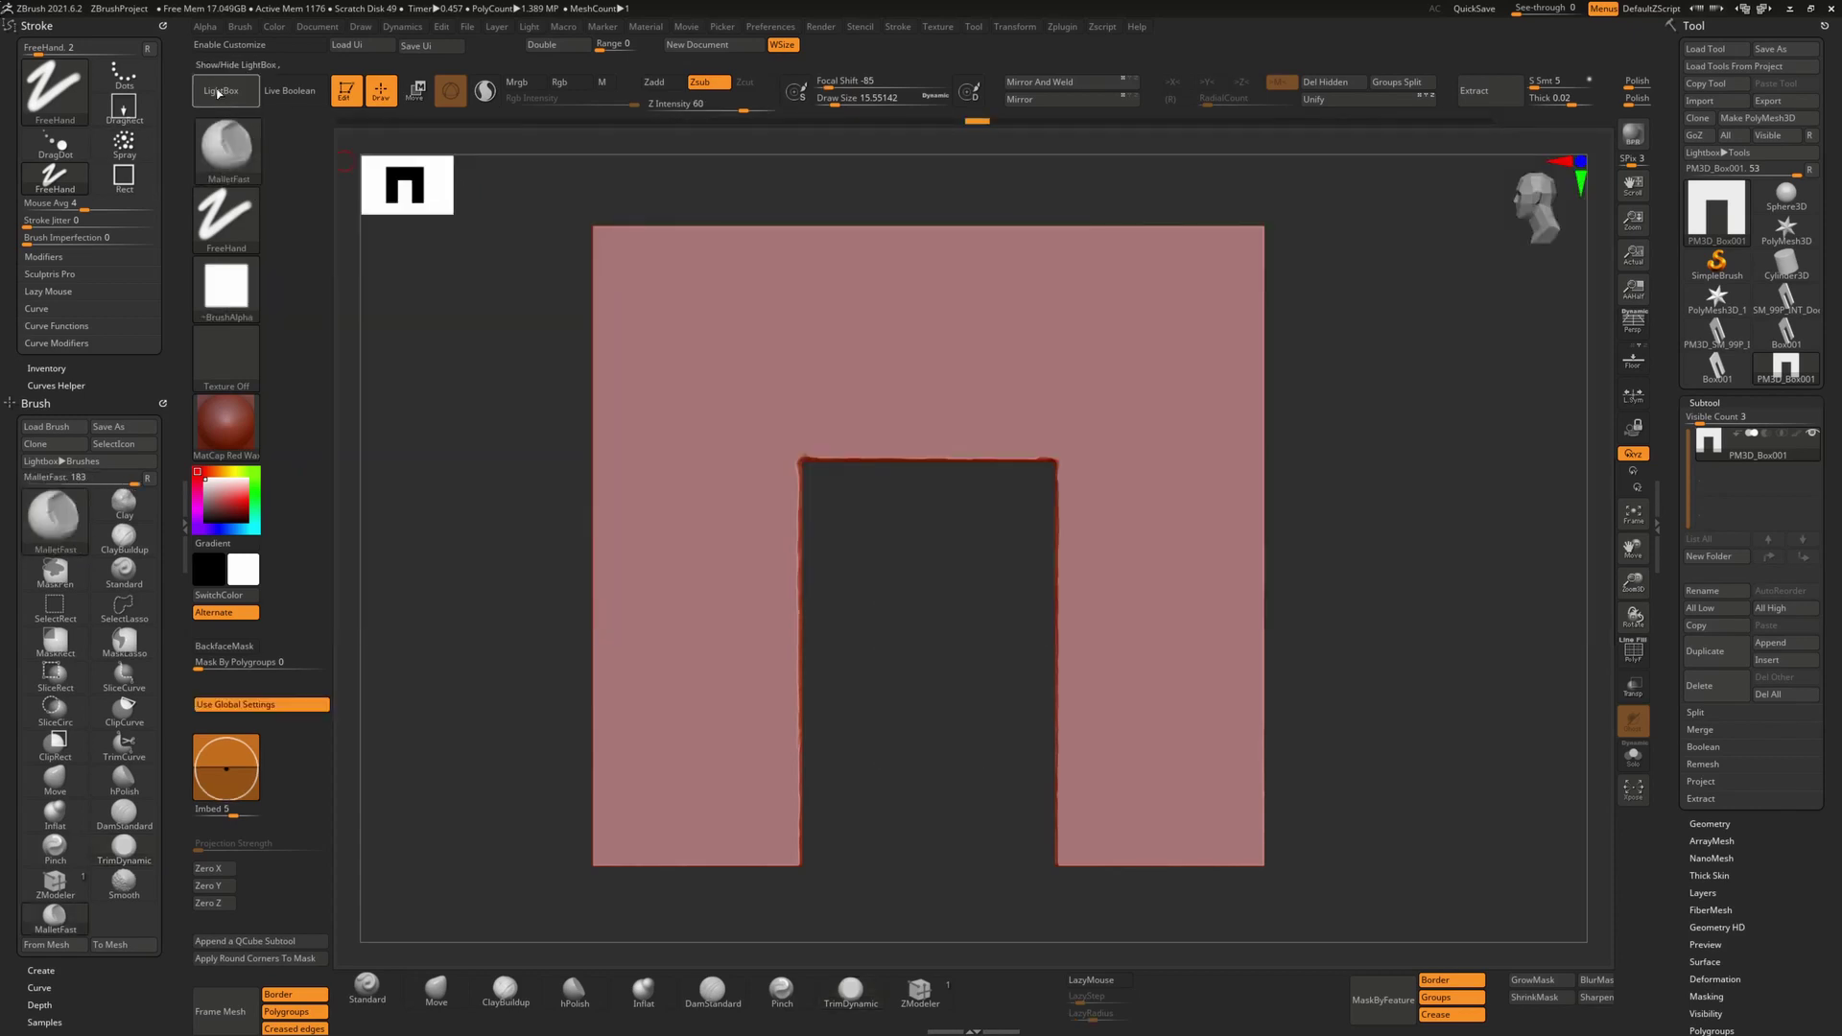
{"action": "key", "text": "comma"}
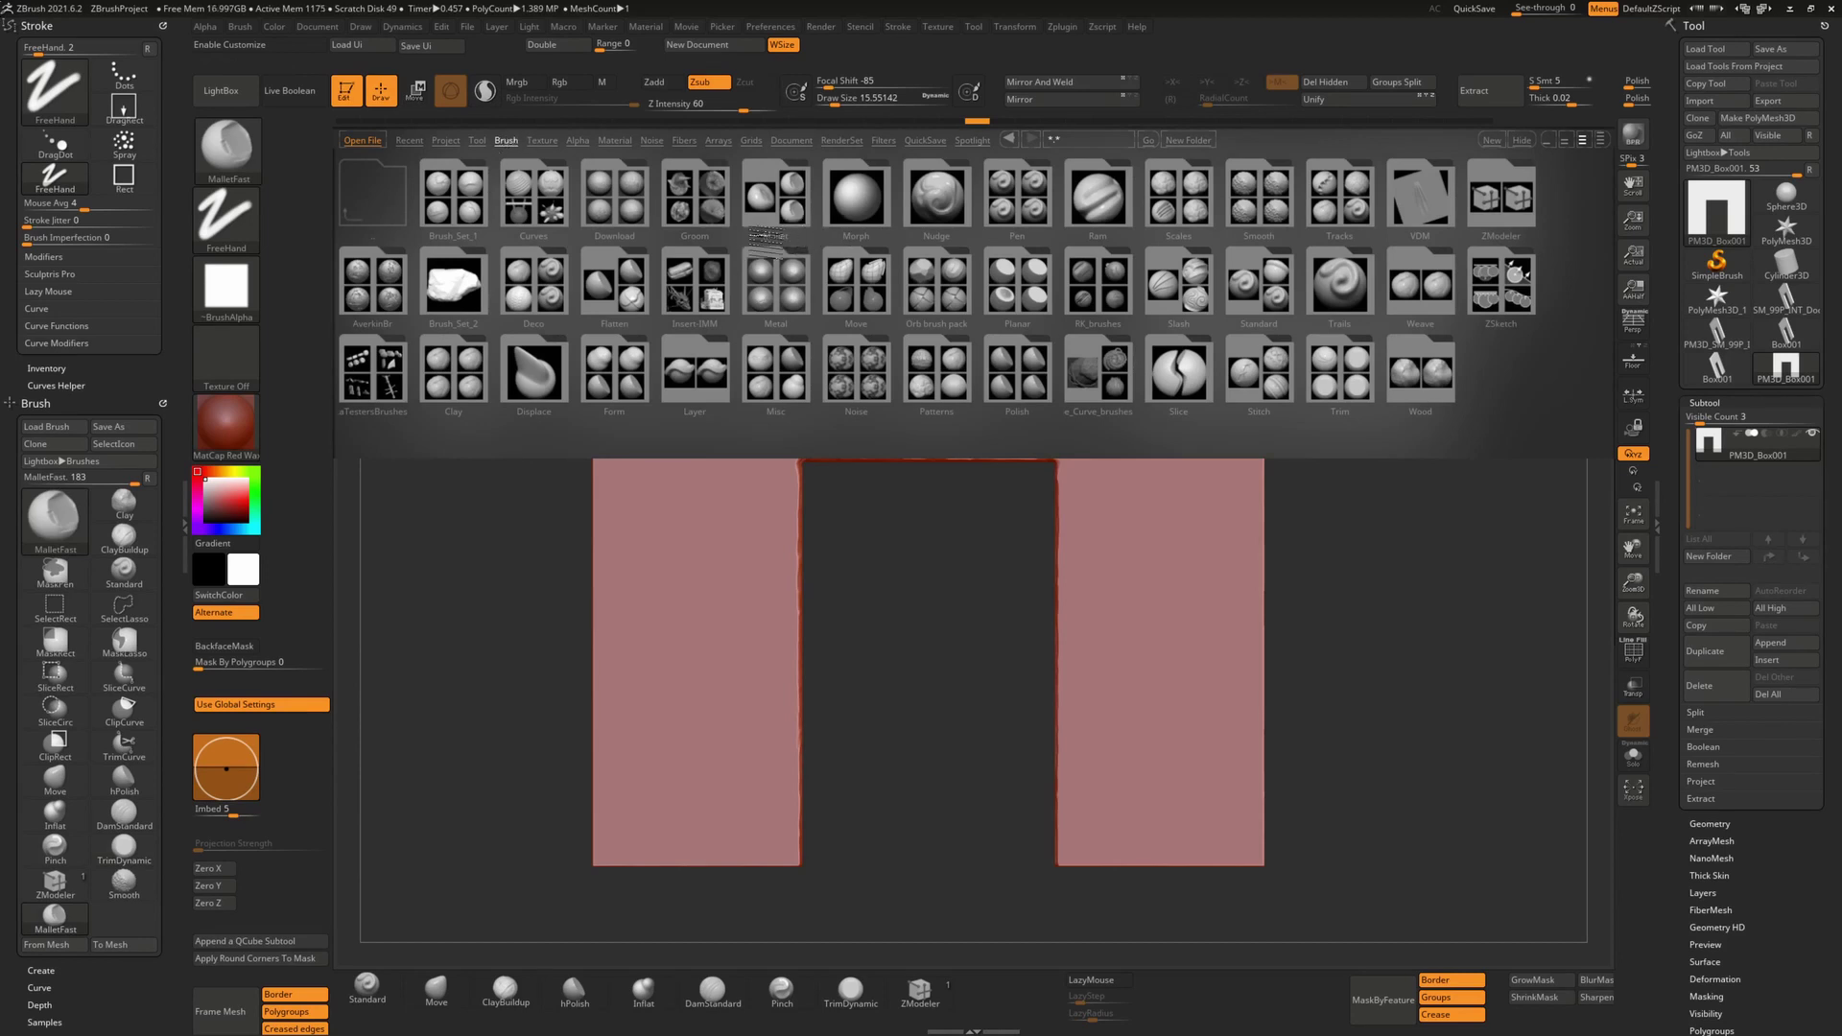
{"action": "left_click", "coordinate": [235, 154]}
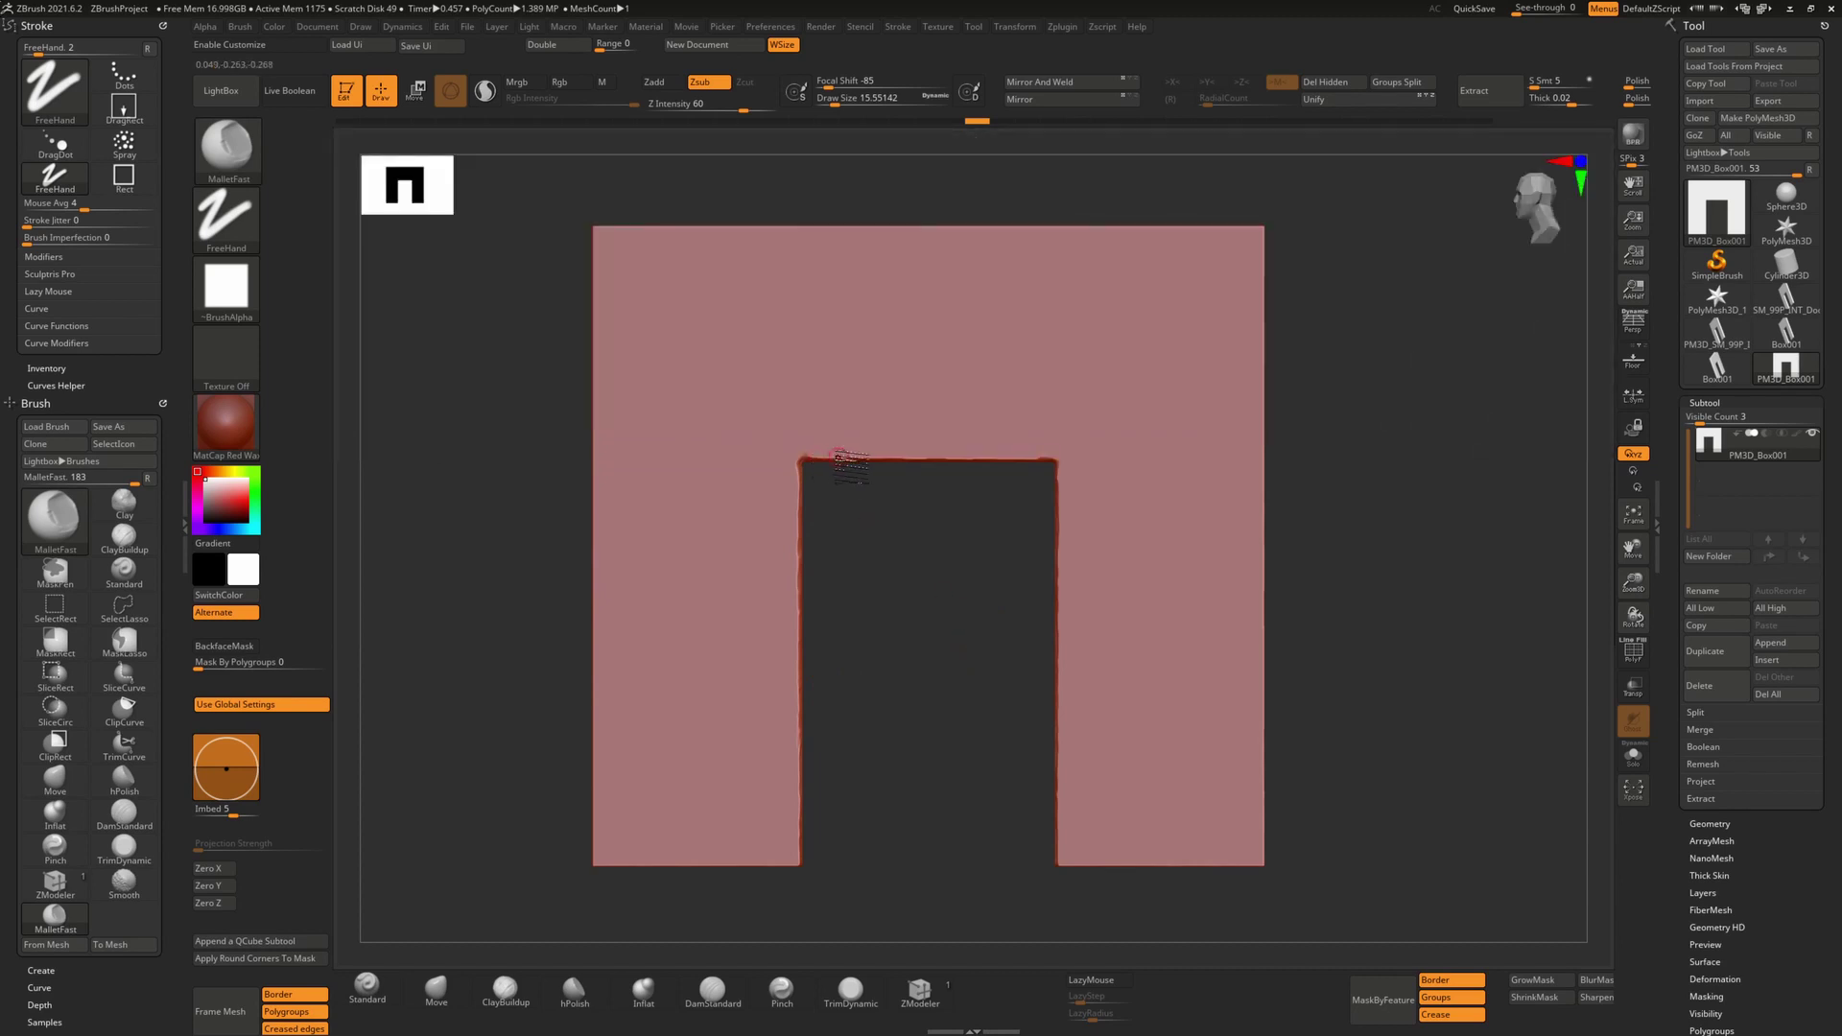
Chip the front top edge of the opening and its far corner with MalletFast strokes.
{"action": "right_click_drag", "start_coordinate": [837, 457], "coordinate": [914, 419], "text": "ctrl"}
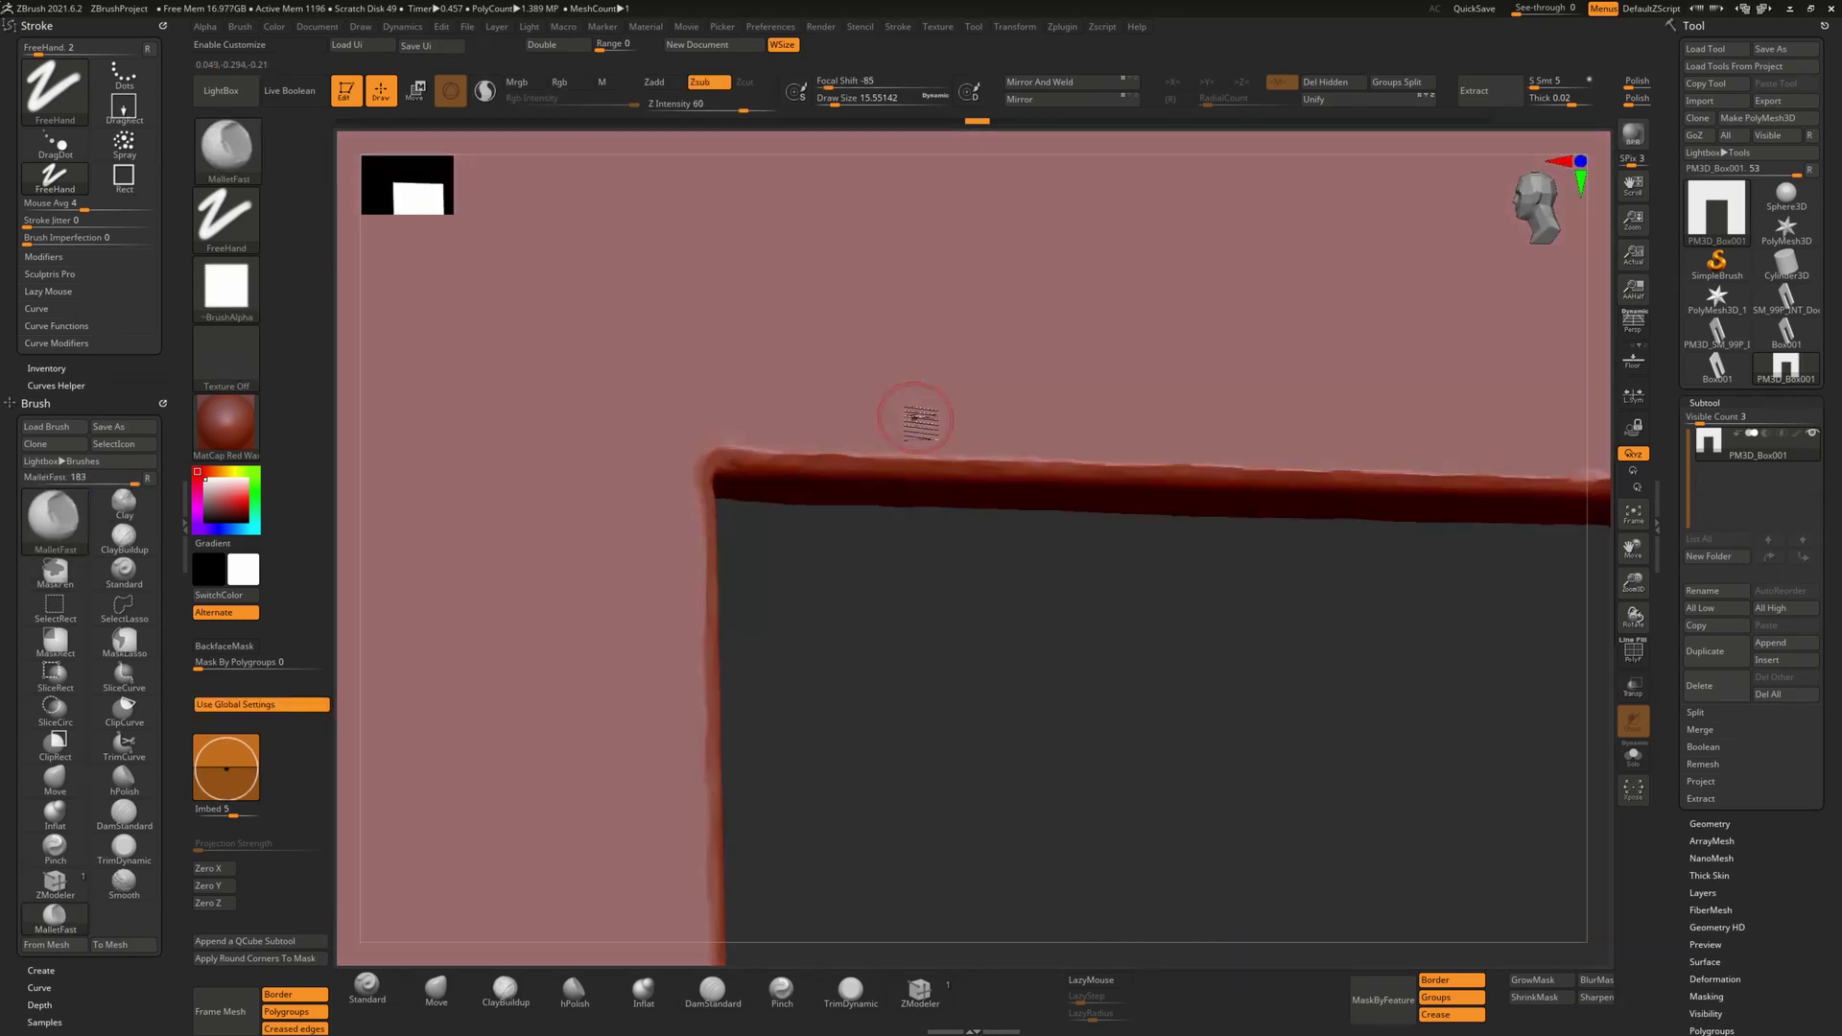
{"action": "mouse_move", "coordinate": [785, 471]}
{"action": "left_mouse_down"}
{"action": "mouse_move", "coordinate": [686, 458]}
{"action": "mouse_move", "coordinate": [1132, 472]}
{"action": "mouse_move", "coordinate": [1025, 461]}
{"action": "left_mouse_up"}
{"action": "right_click_drag", "start_coordinate": [1170, 463], "coordinate": [852, 425], "text": "alt"}
{"action": "left_click_drag", "start_coordinate": [1007, 458], "coordinate": [821, 432]}
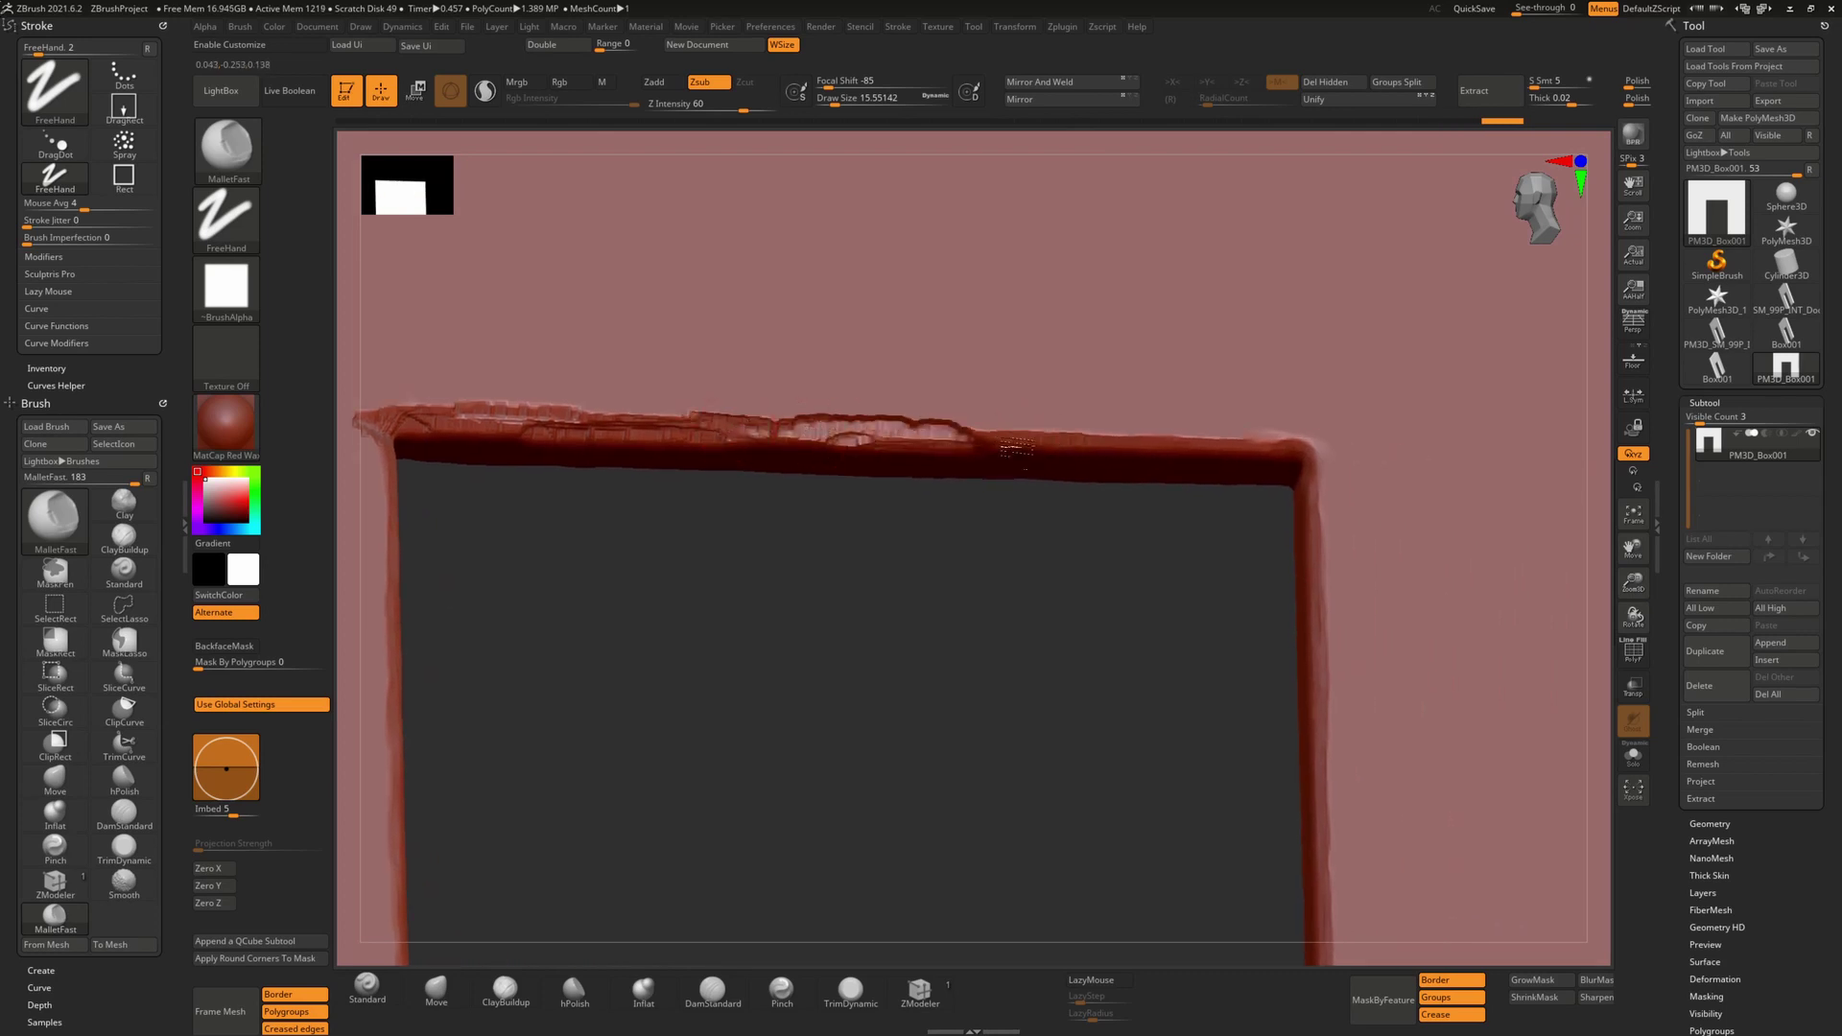
{"action": "mouse_move", "coordinate": [1017, 446]}
{"action": "left_mouse_down"}
{"action": "mouse_move", "coordinate": [1271, 463]}
{"action": "mouse_move", "coordinate": [1316, 518]}
{"action": "mouse_move", "coordinate": [1334, 479]}
{"action": "left_mouse_up"}
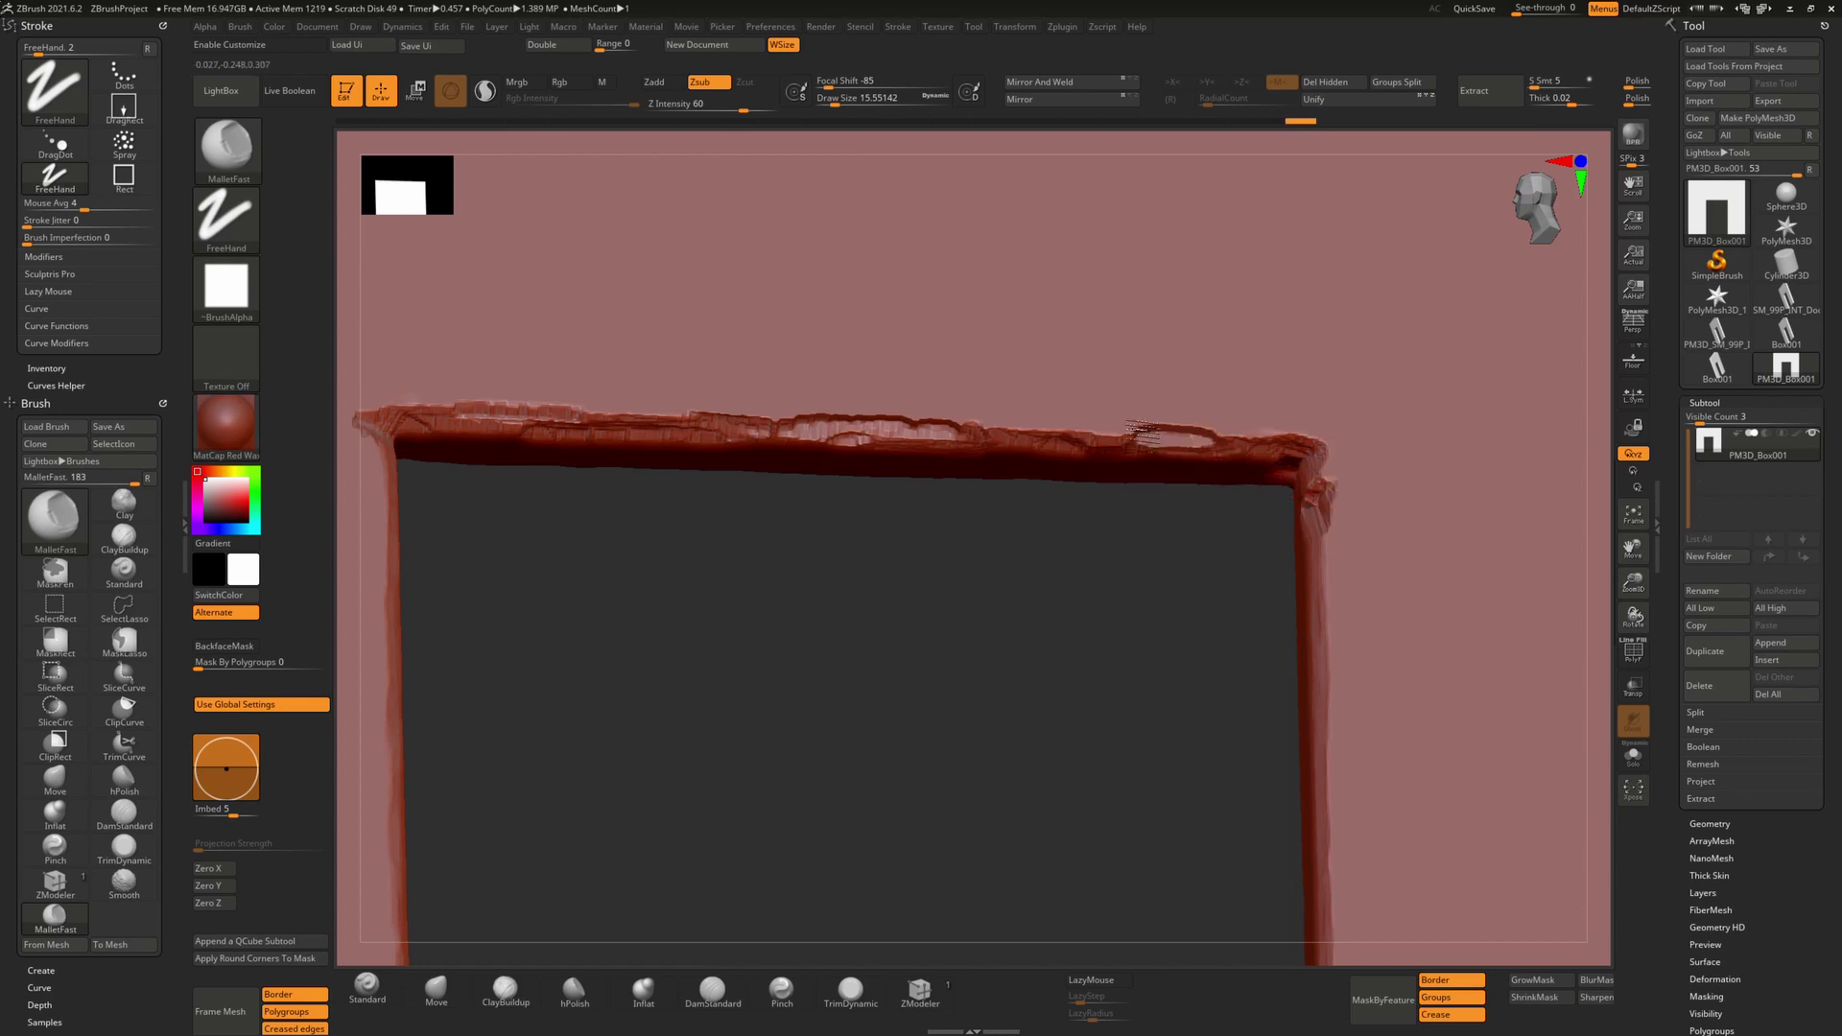
Chip the adjoining front jamb edge with MalletFast, from the upper corner down to the jamb's bottom end.
{"action": "right_click_drag", "start_coordinate": [1166, 462], "coordinate": [837, 441], "text": "alt"}
{"action": "right_click_drag", "start_coordinate": [1009, 481], "coordinate": [803, 376]}
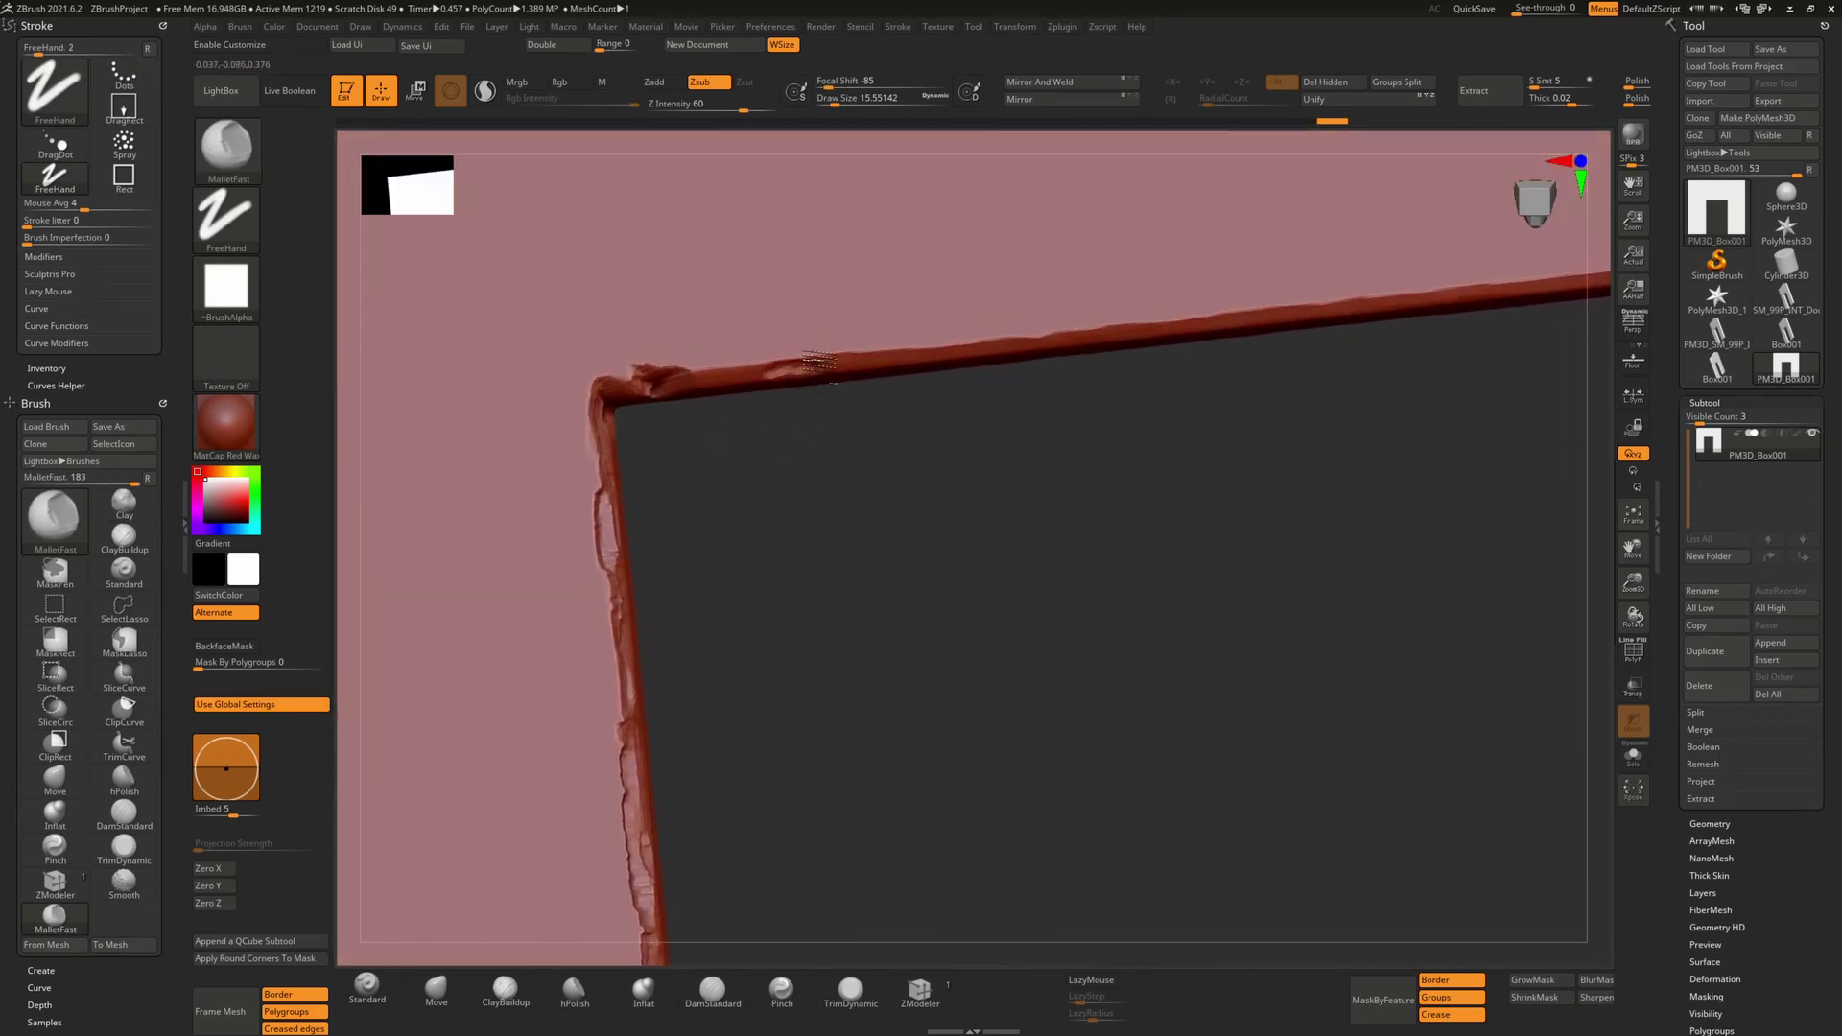
{"action": "left_click_drag", "start_coordinate": [819, 360], "coordinate": [711, 380]}
{"action": "right_click_drag", "start_coordinate": [786, 369], "coordinate": [775, 353]}
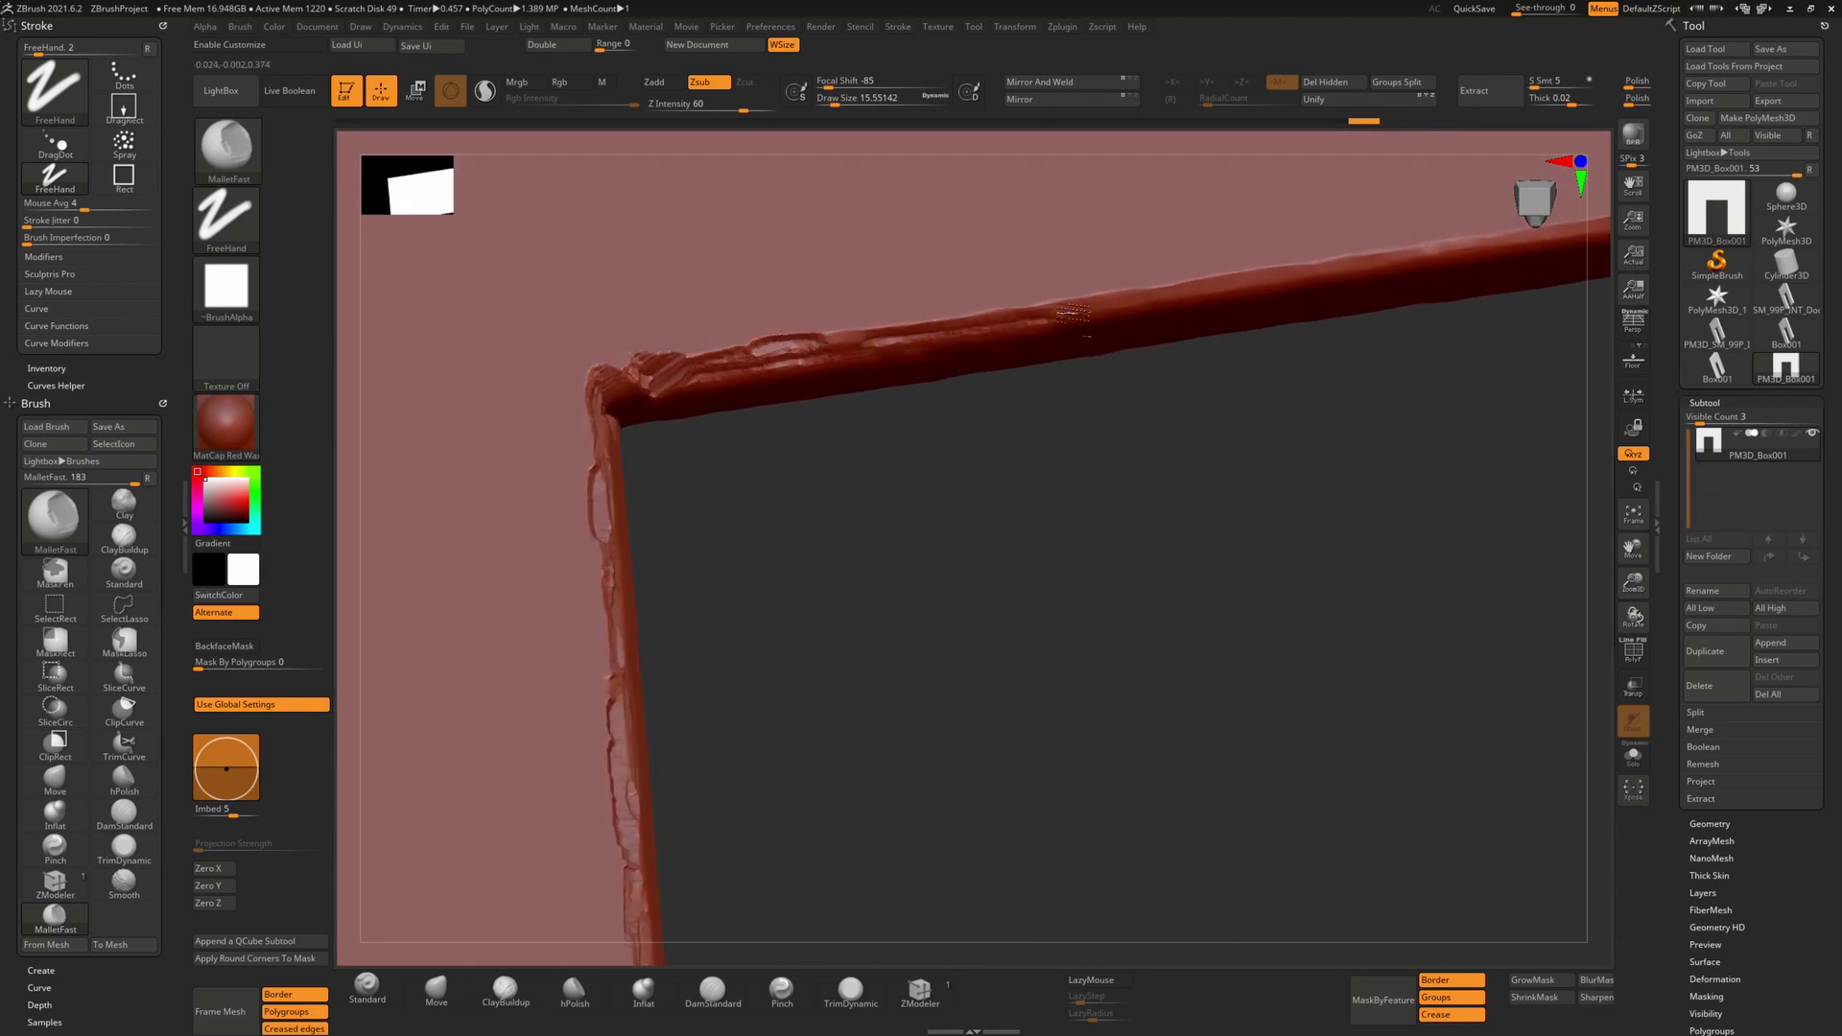
{"action": "left_click_drag", "start_coordinate": [1020, 344], "coordinate": [699, 369]}
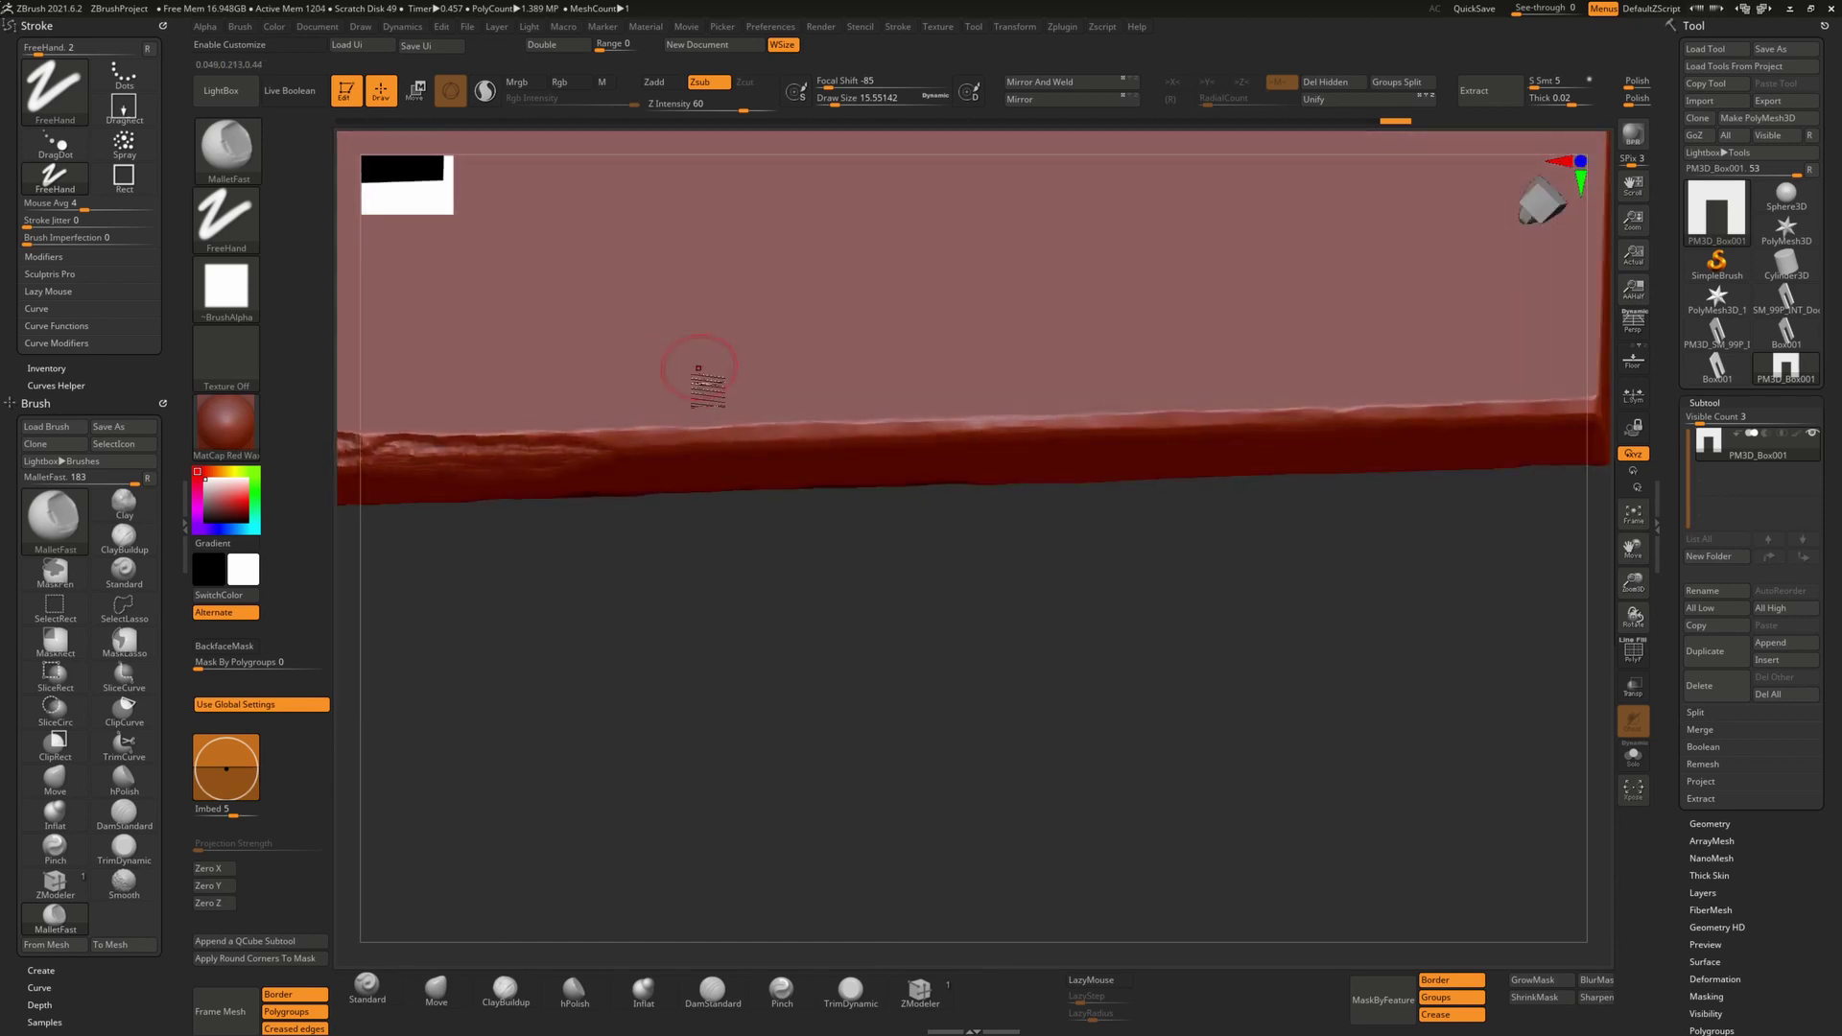
{"action": "key", "text": "shift+l"}
{"action": "mouse_move", "coordinate": [594, 439]}
{"action": "left_mouse_down"}
{"action": "mouse_move", "coordinate": [710, 432]}
{"action": "mouse_move", "coordinate": [518, 434]}
{"action": "left_mouse_up"}
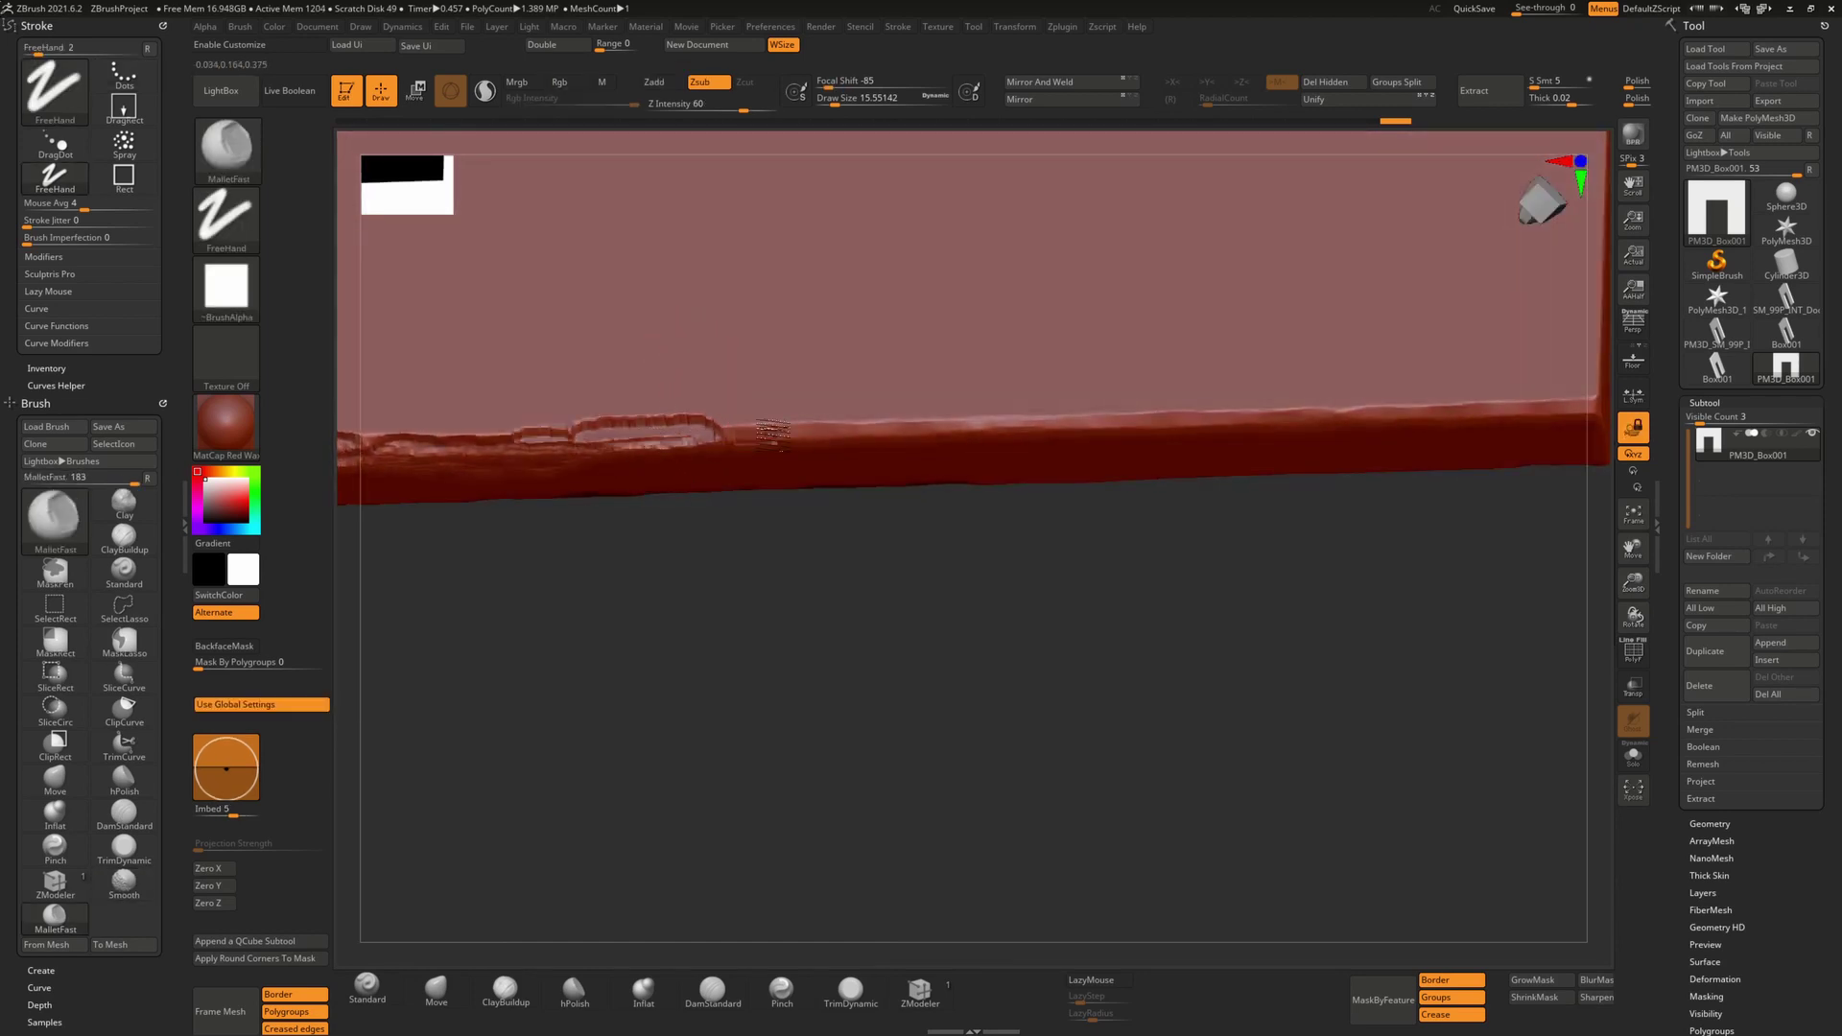
{"action": "mouse_move", "coordinate": [773, 434]}
{"action": "left_mouse_down"}
{"action": "mouse_move", "coordinate": [1491, 415]}
{"action": "mouse_move", "coordinate": [1276, 419]}
{"action": "left_mouse_up"}
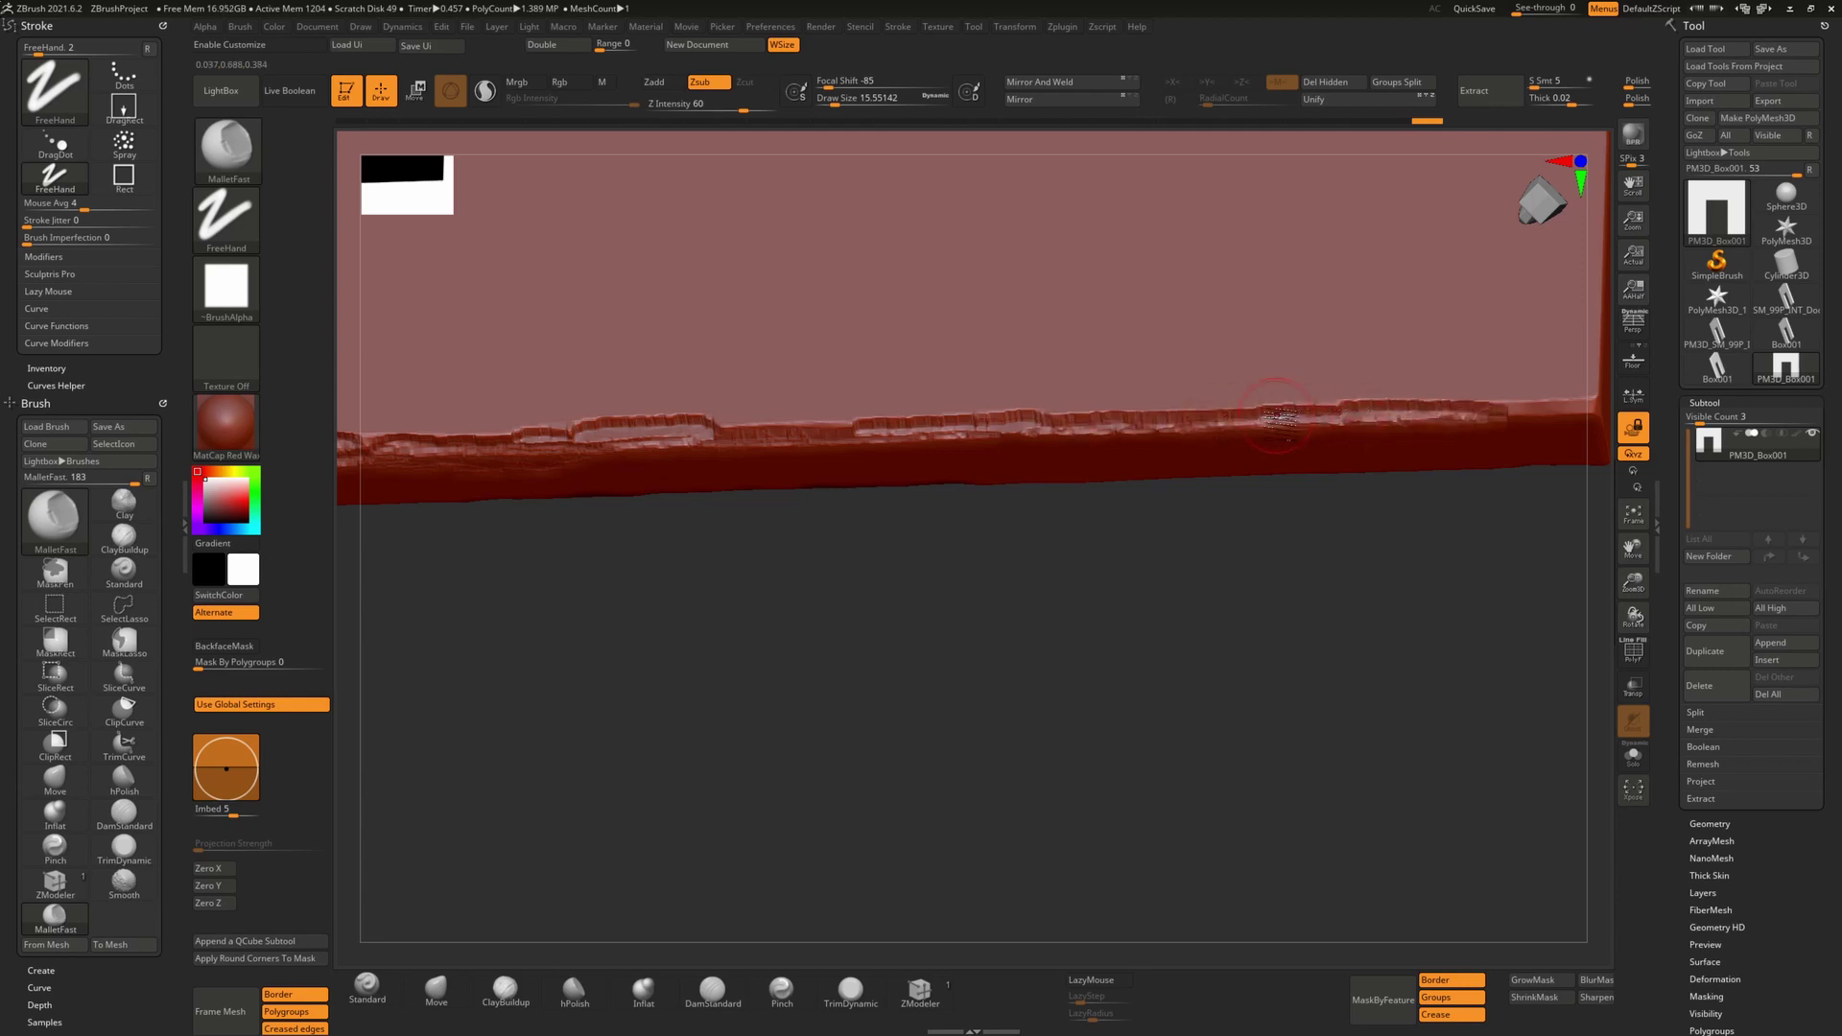
{"action": "key", "text": "shift+l"}
{"action": "right_click_drag", "start_coordinate": [1272, 420], "coordinate": [946, 436], "text": "alt"}
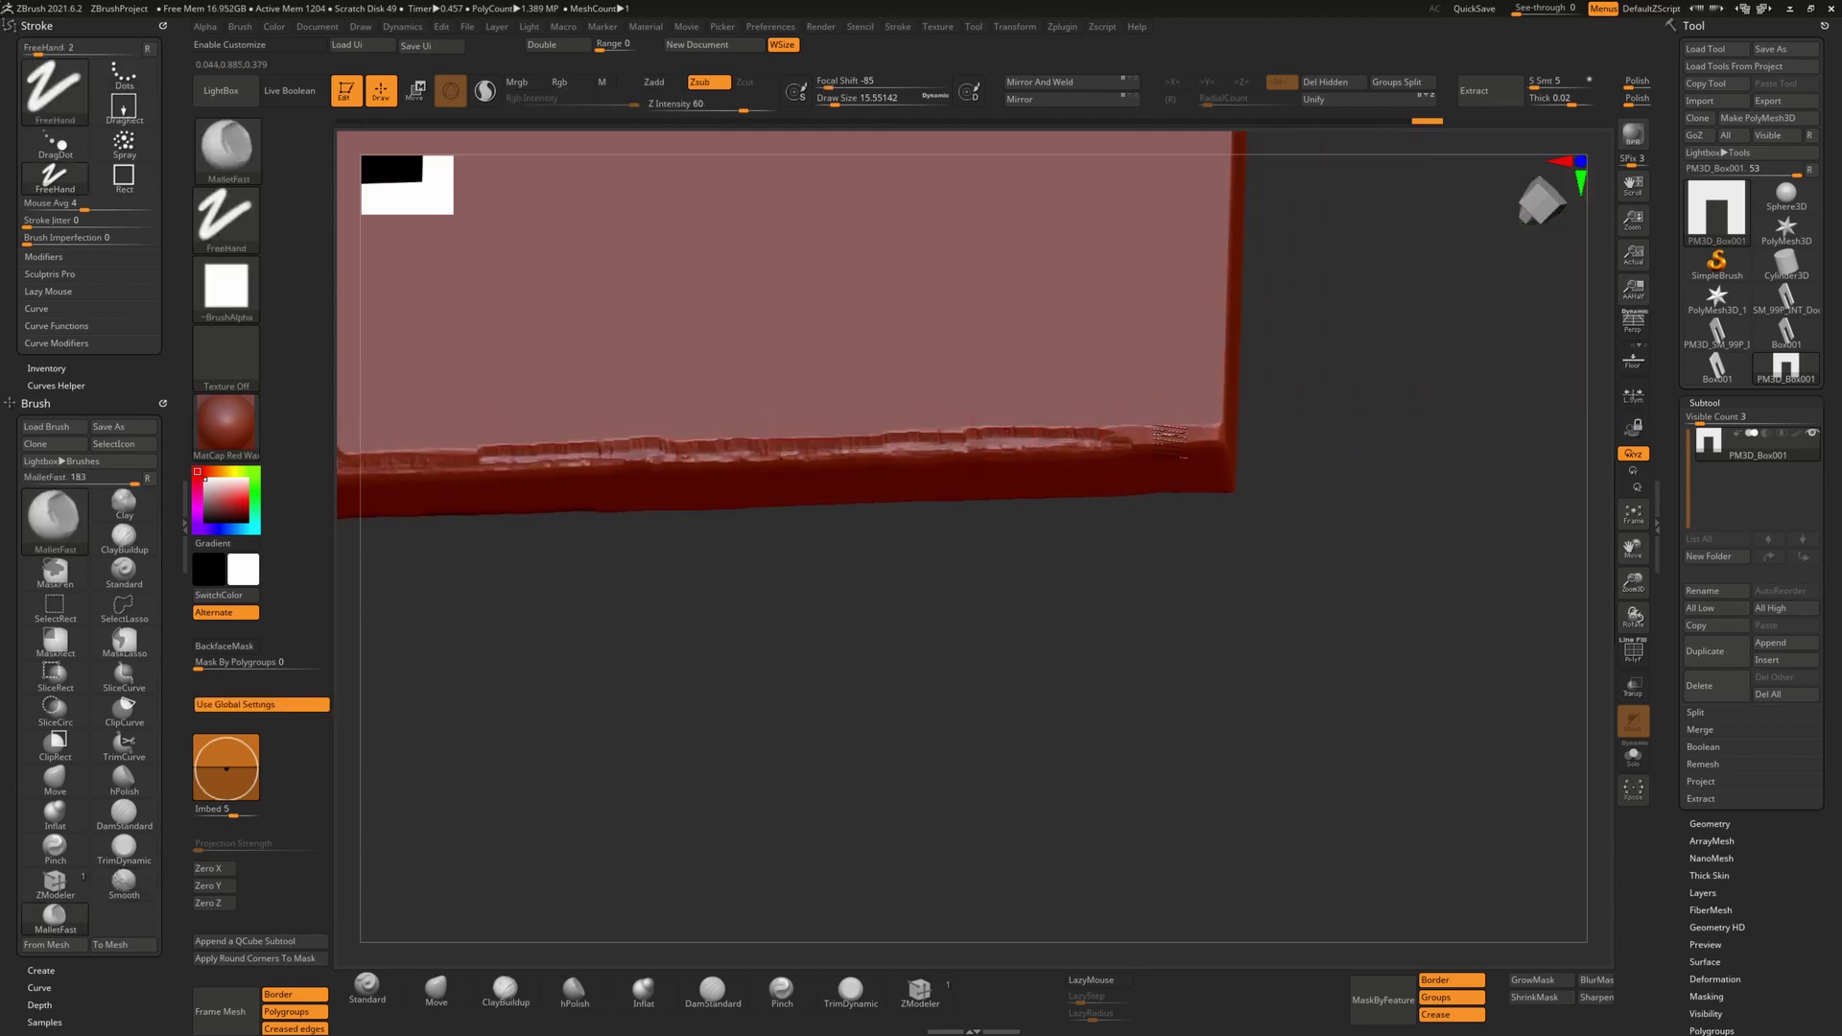
Continue chipping the opening's edges with MalletFast strokes along the jamb and into its upper corner.
{"action": "mouse_move", "coordinate": [1125, 436]}
{"action": "right_mouse_down"}
{"action": "mouse_move", "coordinate": [1103, 422]}
{"action": "mouse_move", "coordinate": [957, 451]}
{"action": "mouse_move", "coordinate": [863, 422]}
{"action": "mouse_move", "coordinate": [802, 436]}
{"action": "mouse_move", "coordinate": [773, 412]}
{"action": "mouse_move", "coordinate": [1077, 411]}
{"action": "mouse_move", "coordinate": [925, 391]}
{"action": "right_mouse_up"}
{"action": "mouse_move", "coordinate": [911, 393]}
{"action": "left_mouse_down"}
{"action": "mouse_move", "coordinate": [1069, 403]}
{"action": "mouse_move", "coordinate": [921, 401]}
{"action": "left_mouse_up"}
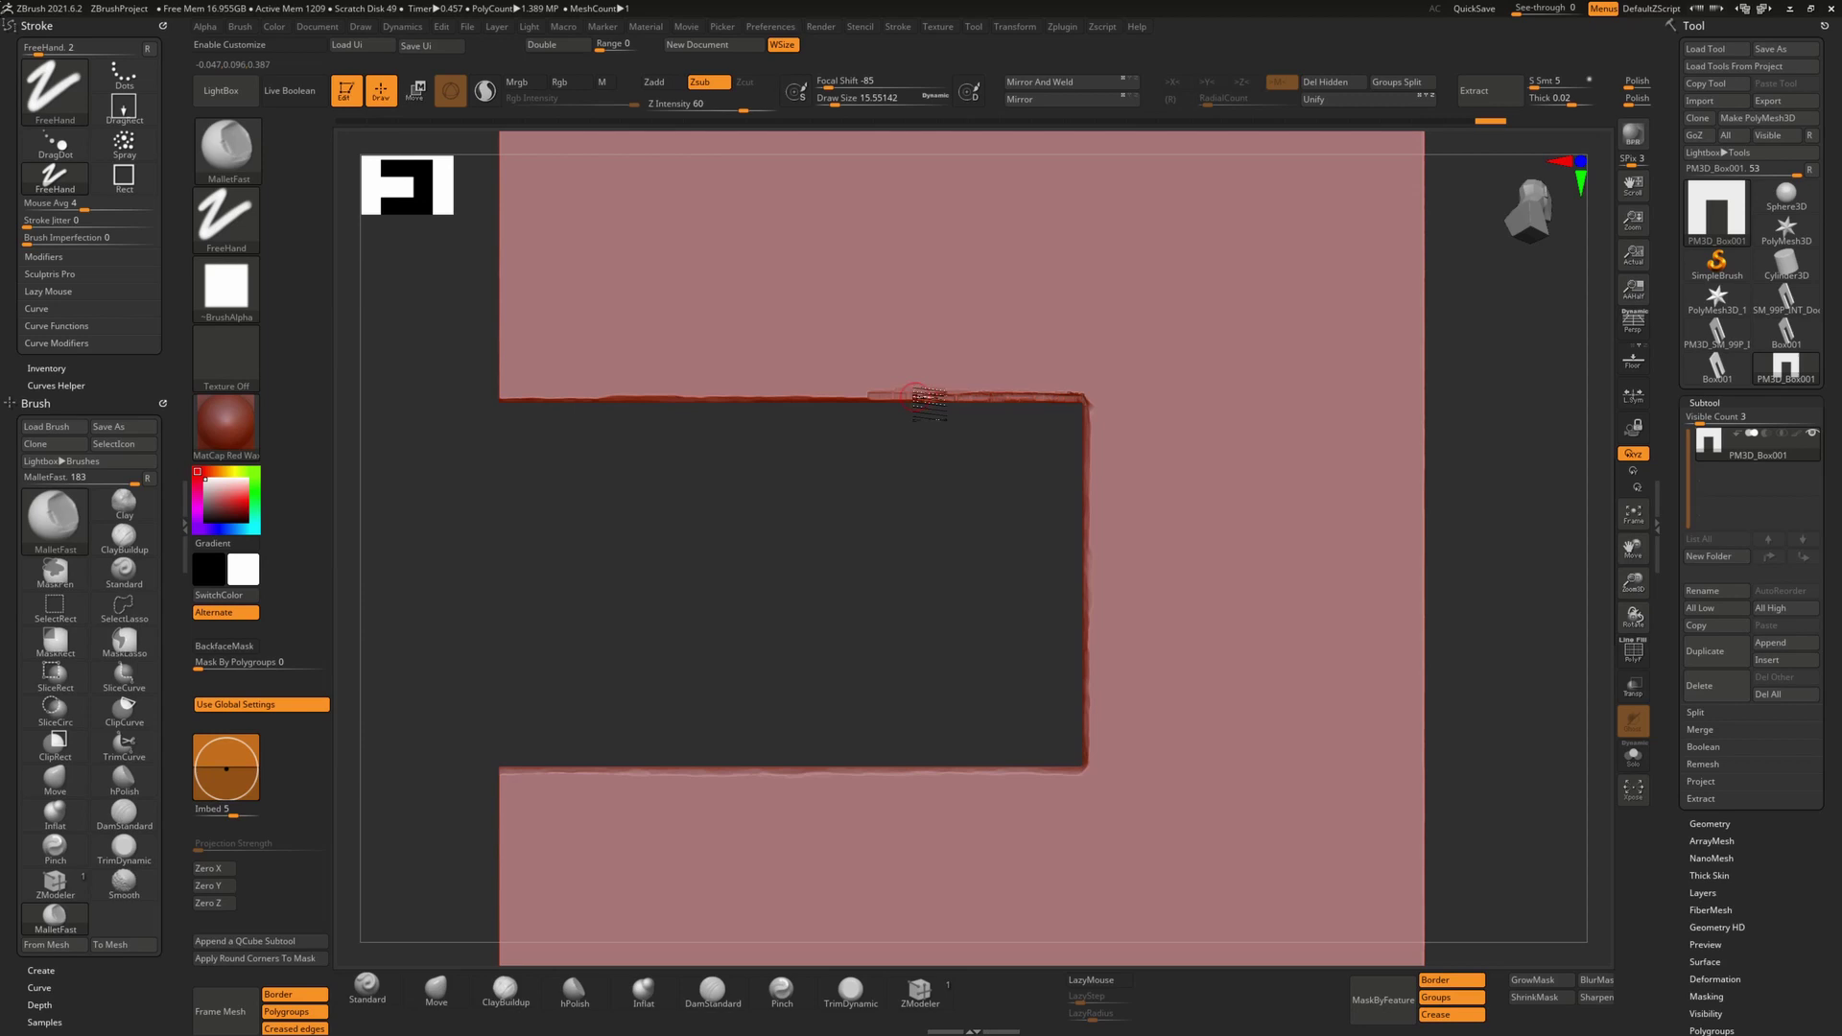
{"action": "right_click_drag", "start_coordinate": [916, 397], "coordinate": [890, 403]}
{"action": "right_click_drag", "start_coordinate": [731, 416], "coordinate": [878, 401], "text": "ctrl"}
{"action": "left_click_drag", "start_coordinate": [897, 400], "coordinate": [484, 447]}
{"action": "mouse_move", "coordinate": [484, 447]}
{"action": "right_mouse_down", "text": "ctrl"}
{"action": "mouse_move", "coordinate": [949, 438]}
{"action": "mouse_move", "coordinate": [882, 453]}
{"action": "right_mouse_up", "text": "ctrl"}
{"action": "left_click_drag", "start_coordinate": [883, 453], "coordinate": [900, 459]}
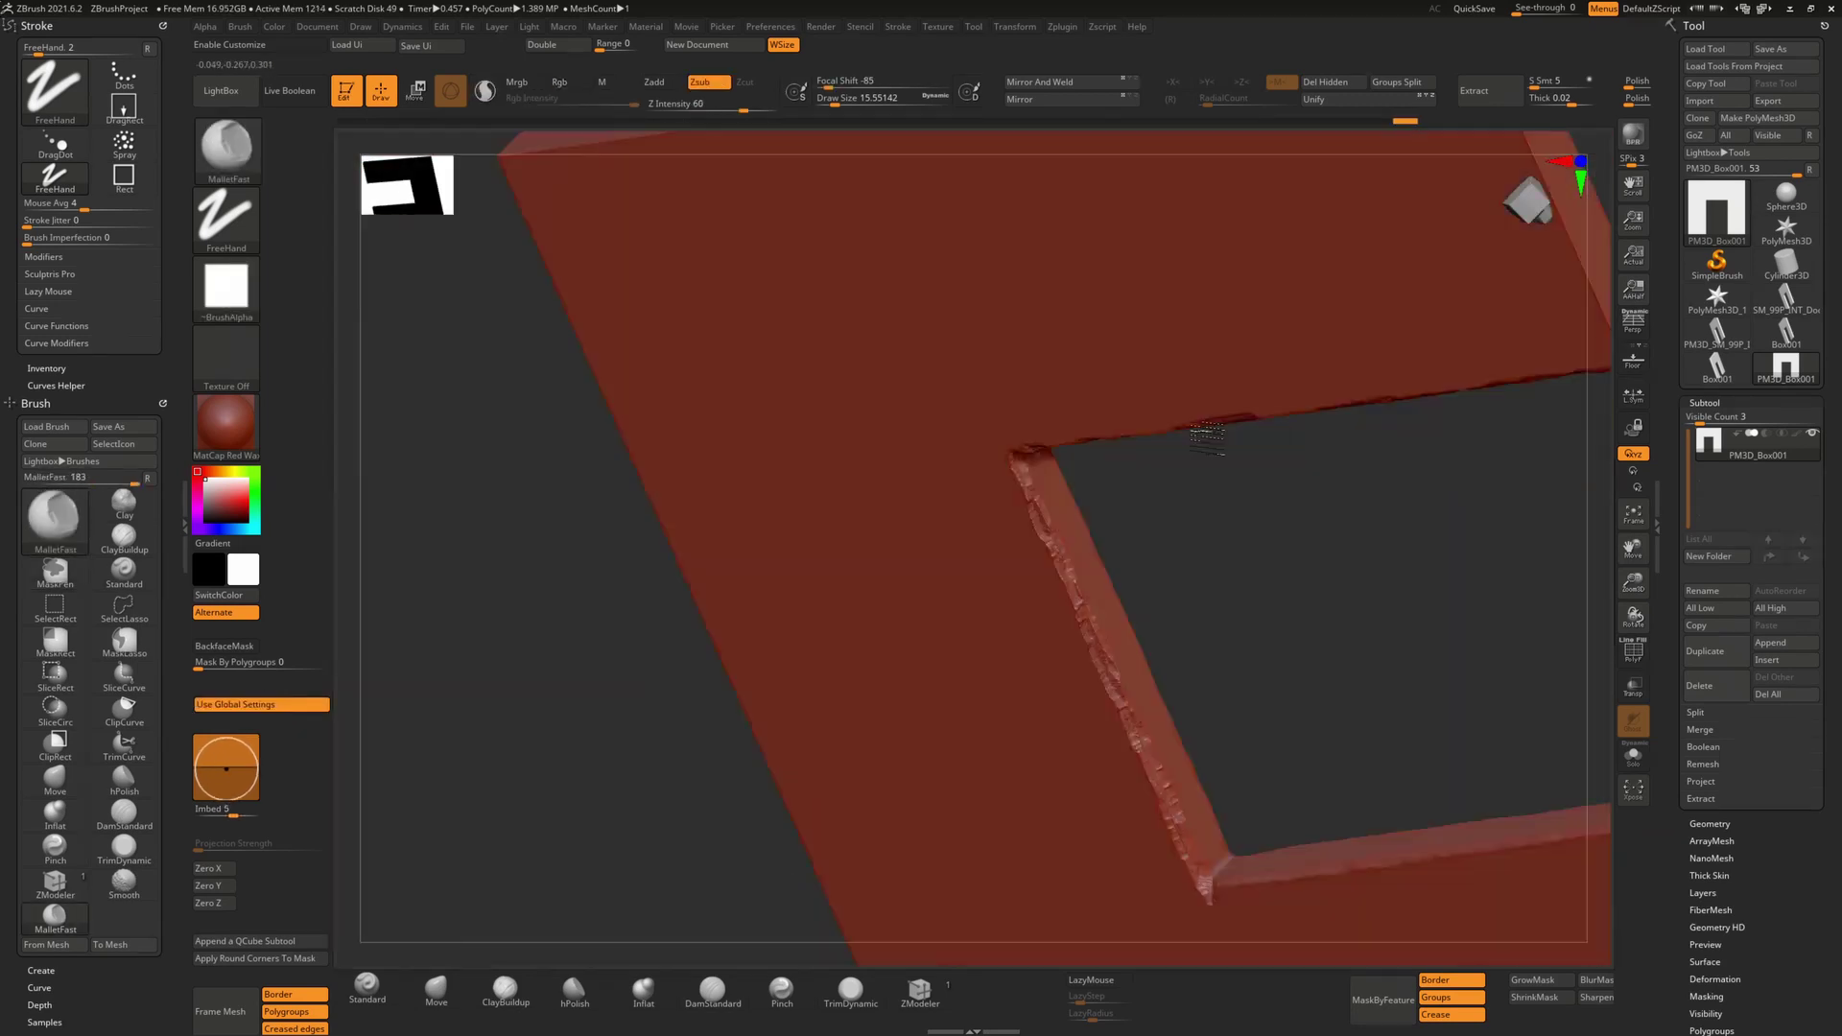
Chip the opening's top edge from corner to corner, plus the adjoining jamb edge, with MalletFast strokes.
{"action": "right_click_drag", "start_coordinate": [998, 449], "coordinate": [726, 491]}
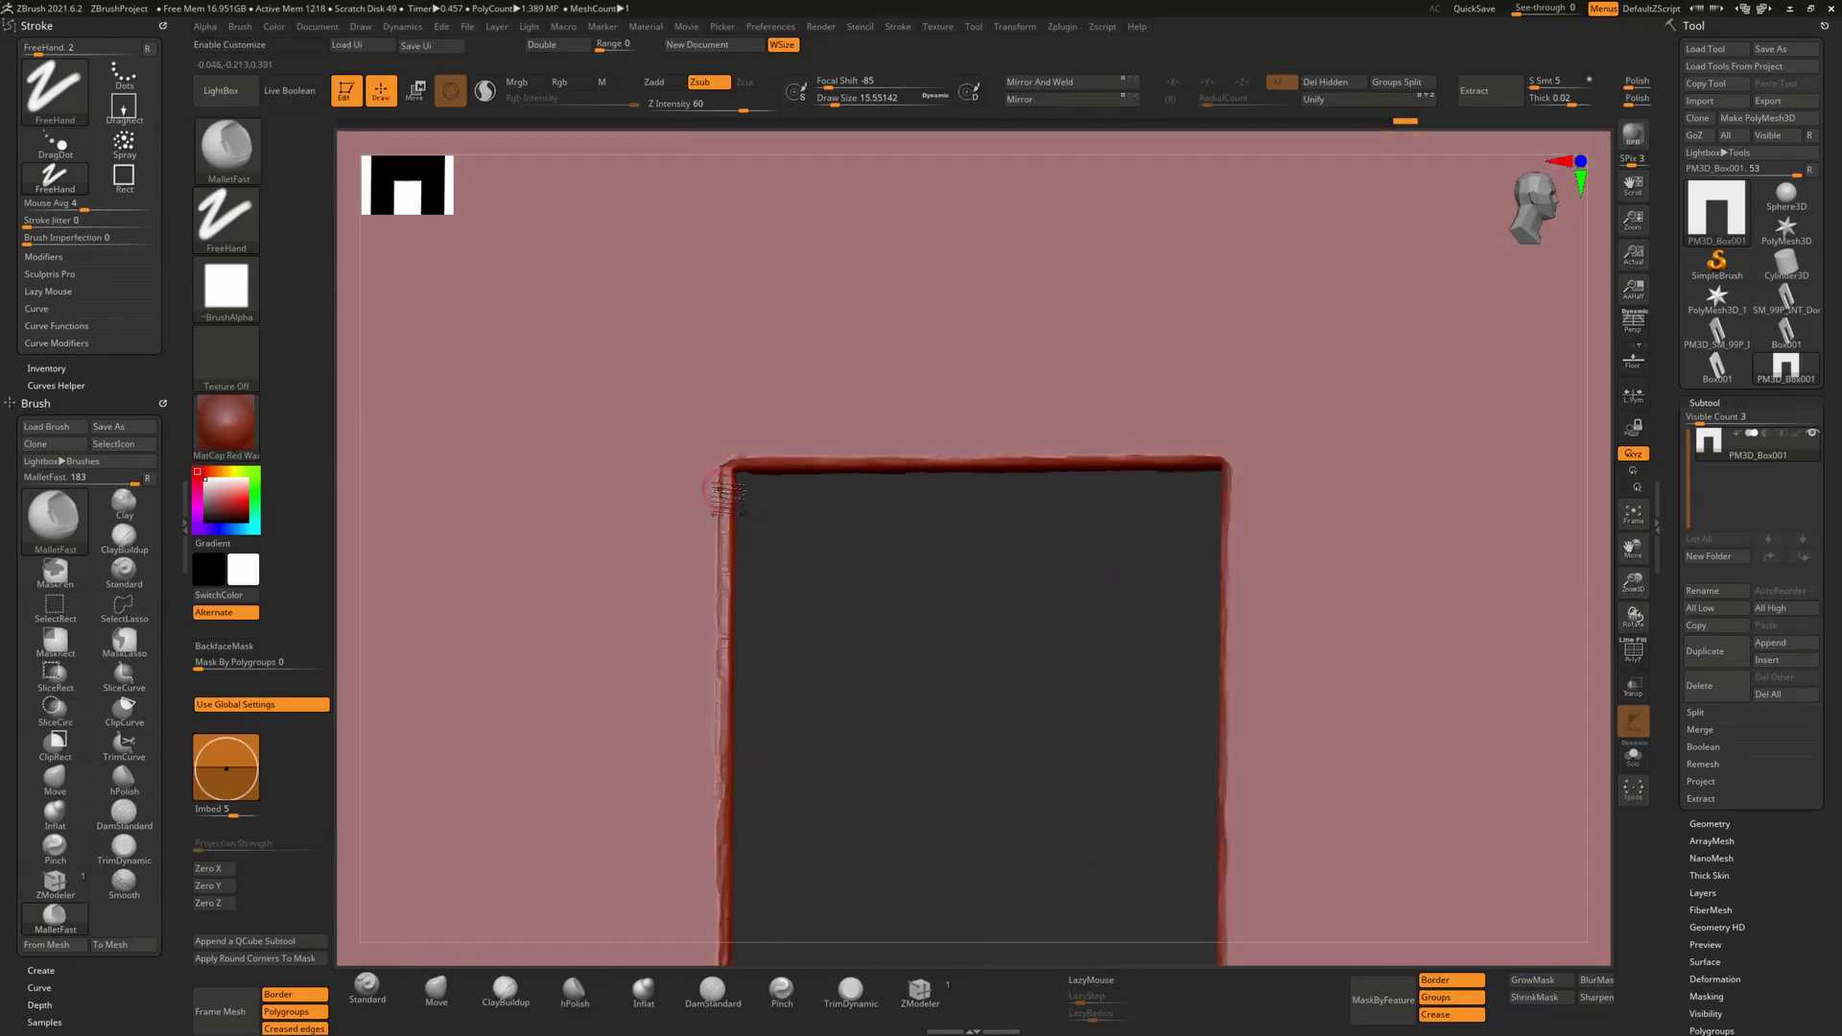
{"action": "mouse_move", "coordinate": [726, 491]}
{"action": "left_mouse_down"}
{"action": "mouse_move", "coordinate": [767, 462]}
{"action": "mouse_move", "coordinate": [1227, 453]}
{"action": "left_mouse_up"}
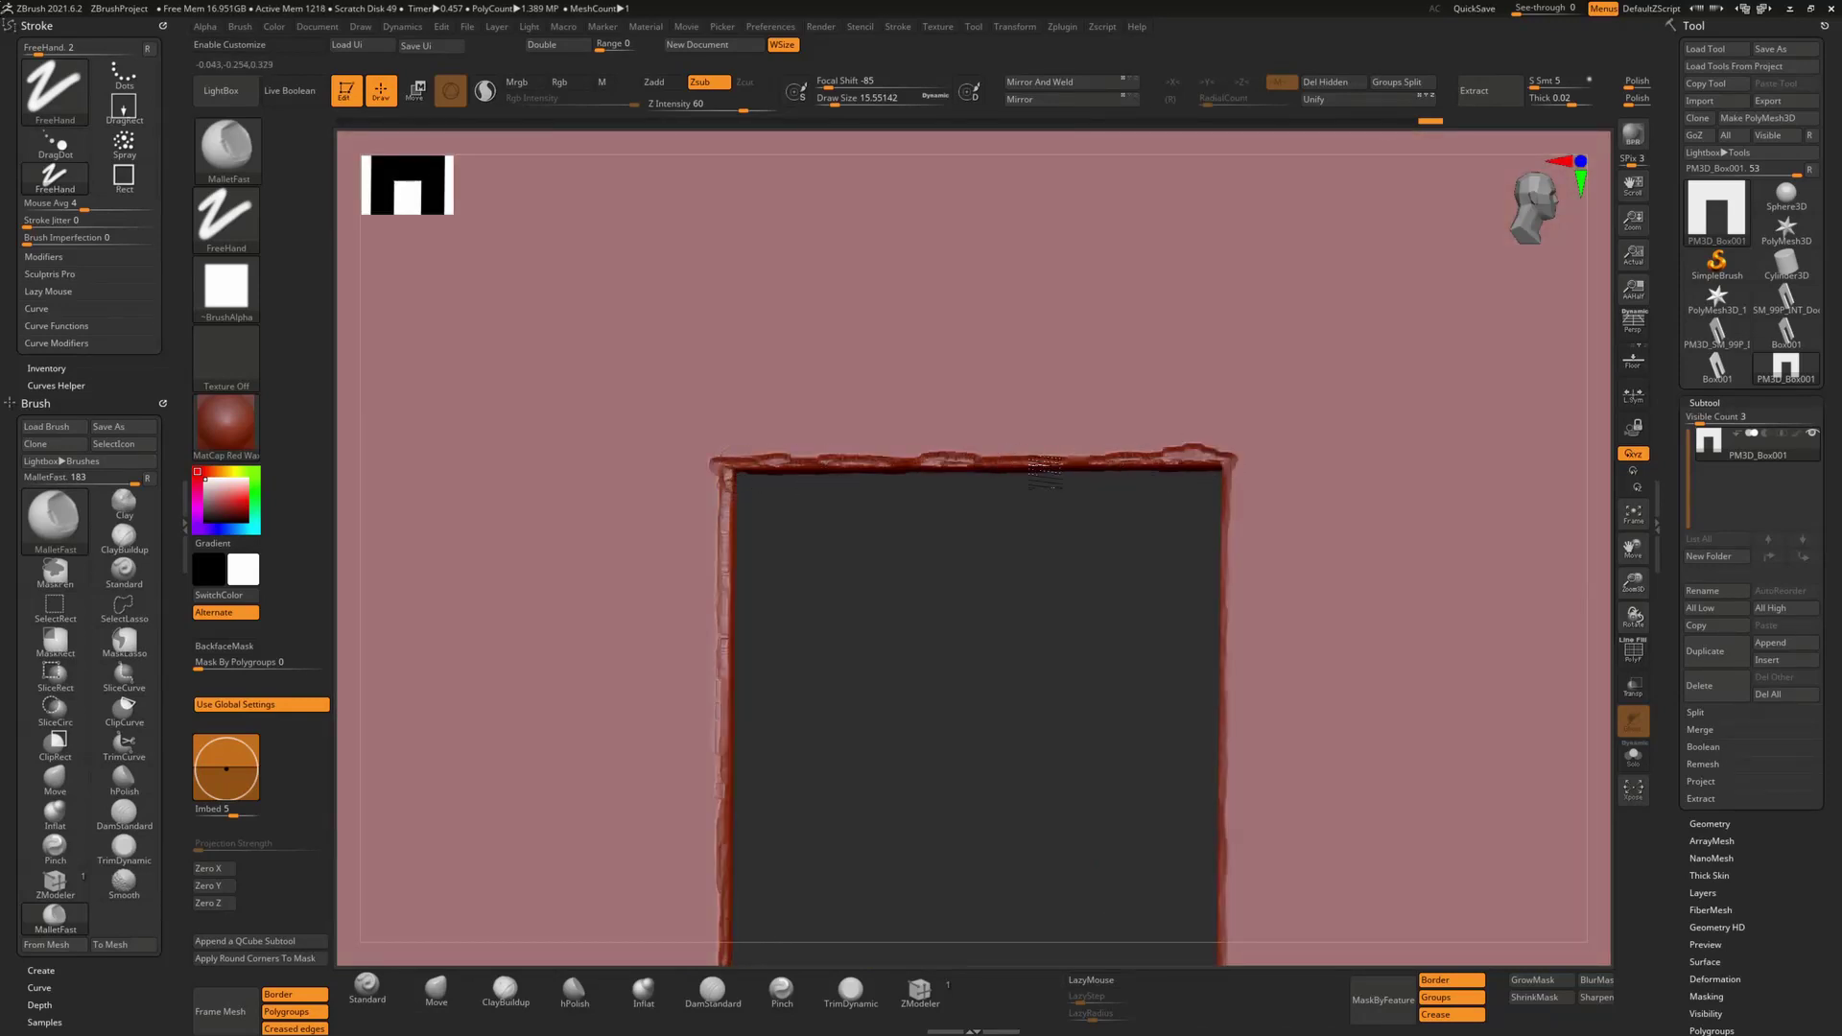
{"action": "mouse_move", "coordinate": [1254, 464]}
{"action": "right_mouse_down"}
{"action": "mouse_move", "coordinate": [925, 514]}
{"action": "mouse_move", "coordinate": [794, 459]}
{"action": "mouse_move", "coordinate": [880, 364]}
{"action": "mouse_move", "coordinate": [889, 616]}
{"action": "mouse_move", "coordinate": [793, 588]}
{"action": "mouse_move", "coordinate": [1226, 554]}
{"action": "mouse_move", "coordinate": [1151, 539]}
{"action": "right_mouse_up"}
{"action": "left_click_drag", "start_coordinate": [1152, 539], "coordinate": [849, 561]}
{"action": "right_click_drag", "start_coordinate": [1286, 511], "coordinate": [816, 595], "text": "alt"}
{"action": "left_click_drag", "start_coordinate": [815, 595], "coordinate": [672, 618]}
{"action": "left_click_drag", "start_coordinate": [950, 575], "coordinate": [1525, 514]}
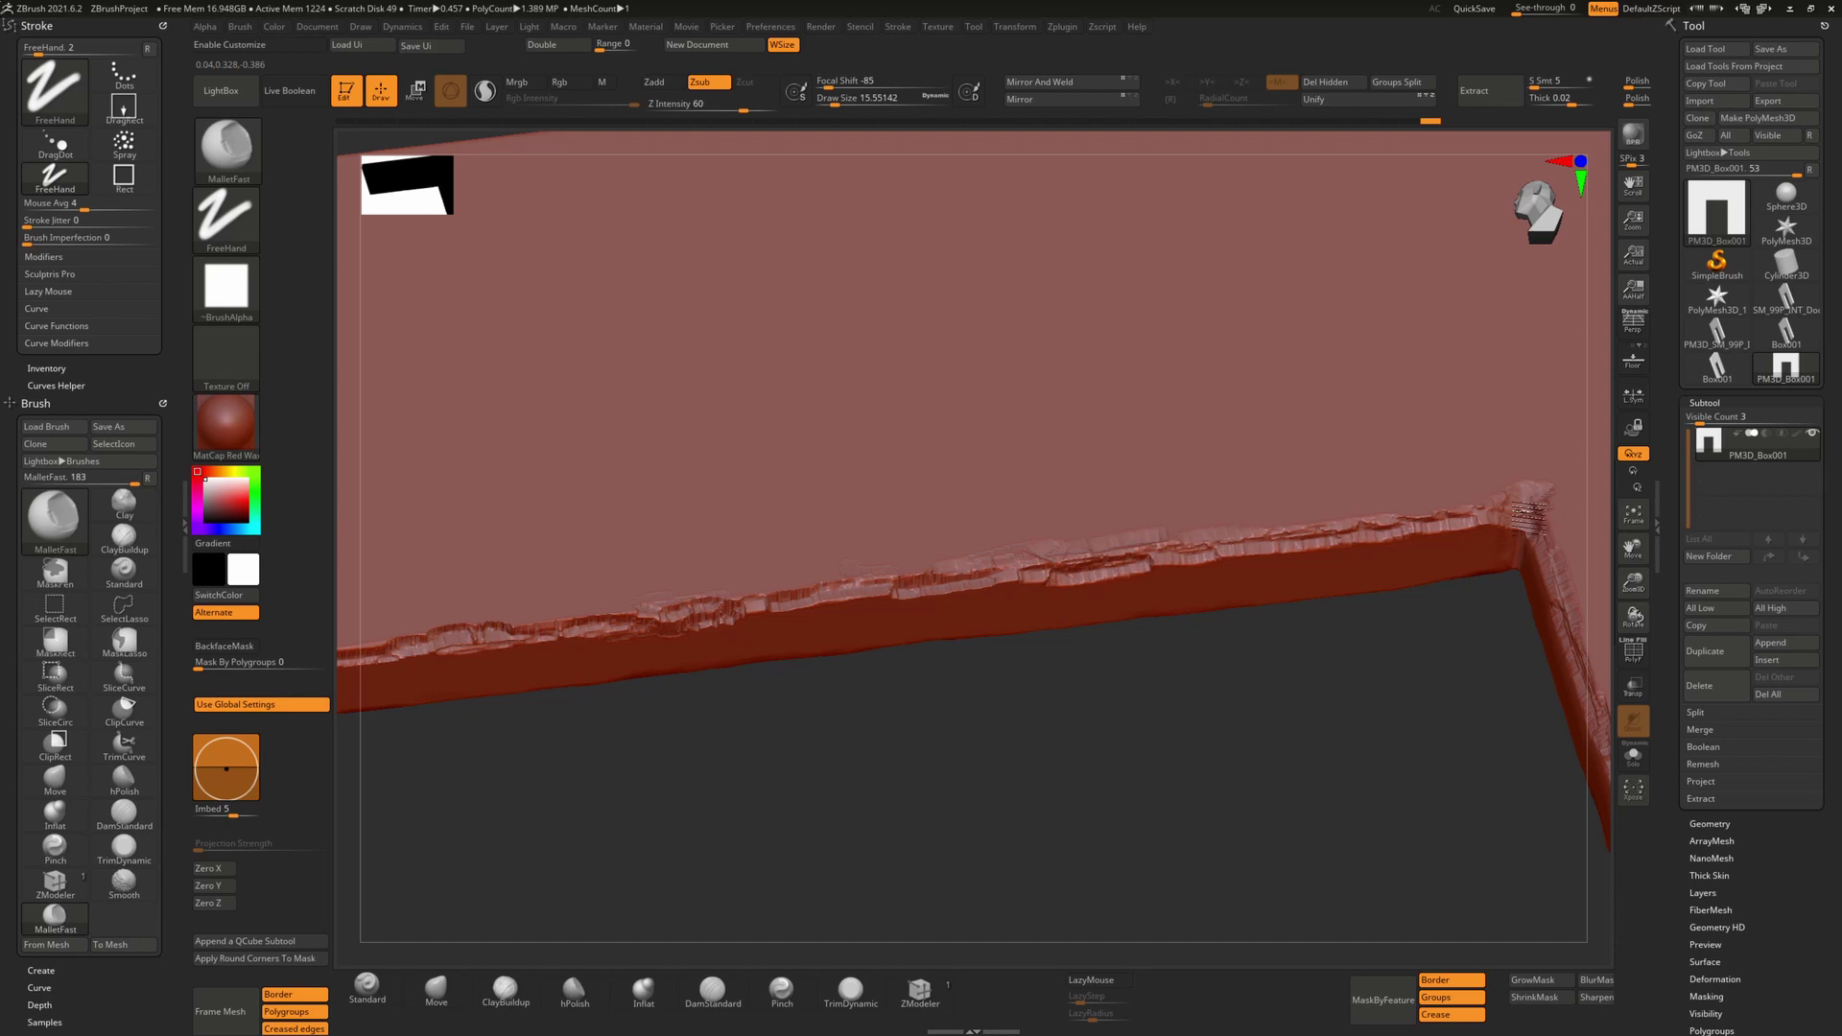
Roughen the remaining jamb edge with MalletFast and add another stroke along the opening's top edge.
{"action": "mouse_move", "coordinate": [1528, 513]}
{"action": "right_mouse_down"}
{"action": "mouse_move", "coordinate": [941, 579]}
{"action": "mouse_move", "coordinate": [765, 649]}
{"action": "mouse_move", "coordinate": [1313, 668]}
{"action": "mouse_move", "coordinate": [1180, 493]}
{"action": "mouse_move", "coordinate": [744, 716]}
{"action": "mouse_move", "coordinate": [1008, 625]}
{"action": "mouse_move", "coordinate": [1034, 729]}
{"action": "mouse_move", "coordinate": [1021, 960]}
{"action": "right_mouse_up"}
{"action": "mouse_move", "coordinate": [648, 395]}
{"action": "left_mouse_down"}
{"action": "mouse_move", "coordinate": [624, 411]}
{"action": "mouse_move", "coordinate": [1357, 305]}
{"action": "mouse_move", "coordinate": [950, 364]}
{"action": "left_mouse_up"}
{"action": "mouse_move", "coordinate": [935, 403]}
{"action": "right_mouse_down"}
{"action": "mouse_move", "coordinate": [864, 596]}
{"action": "mouse_move", "coordinate": [1322, 647]}
{"action": "mouse_move", "coordinate": [978, 509]}
{"action": "mouse_move", "coordinate": [678, 510]}
{"action": "mouse_move", "coordinate": [842, 514]}
{"action": "right_mouse_up"}
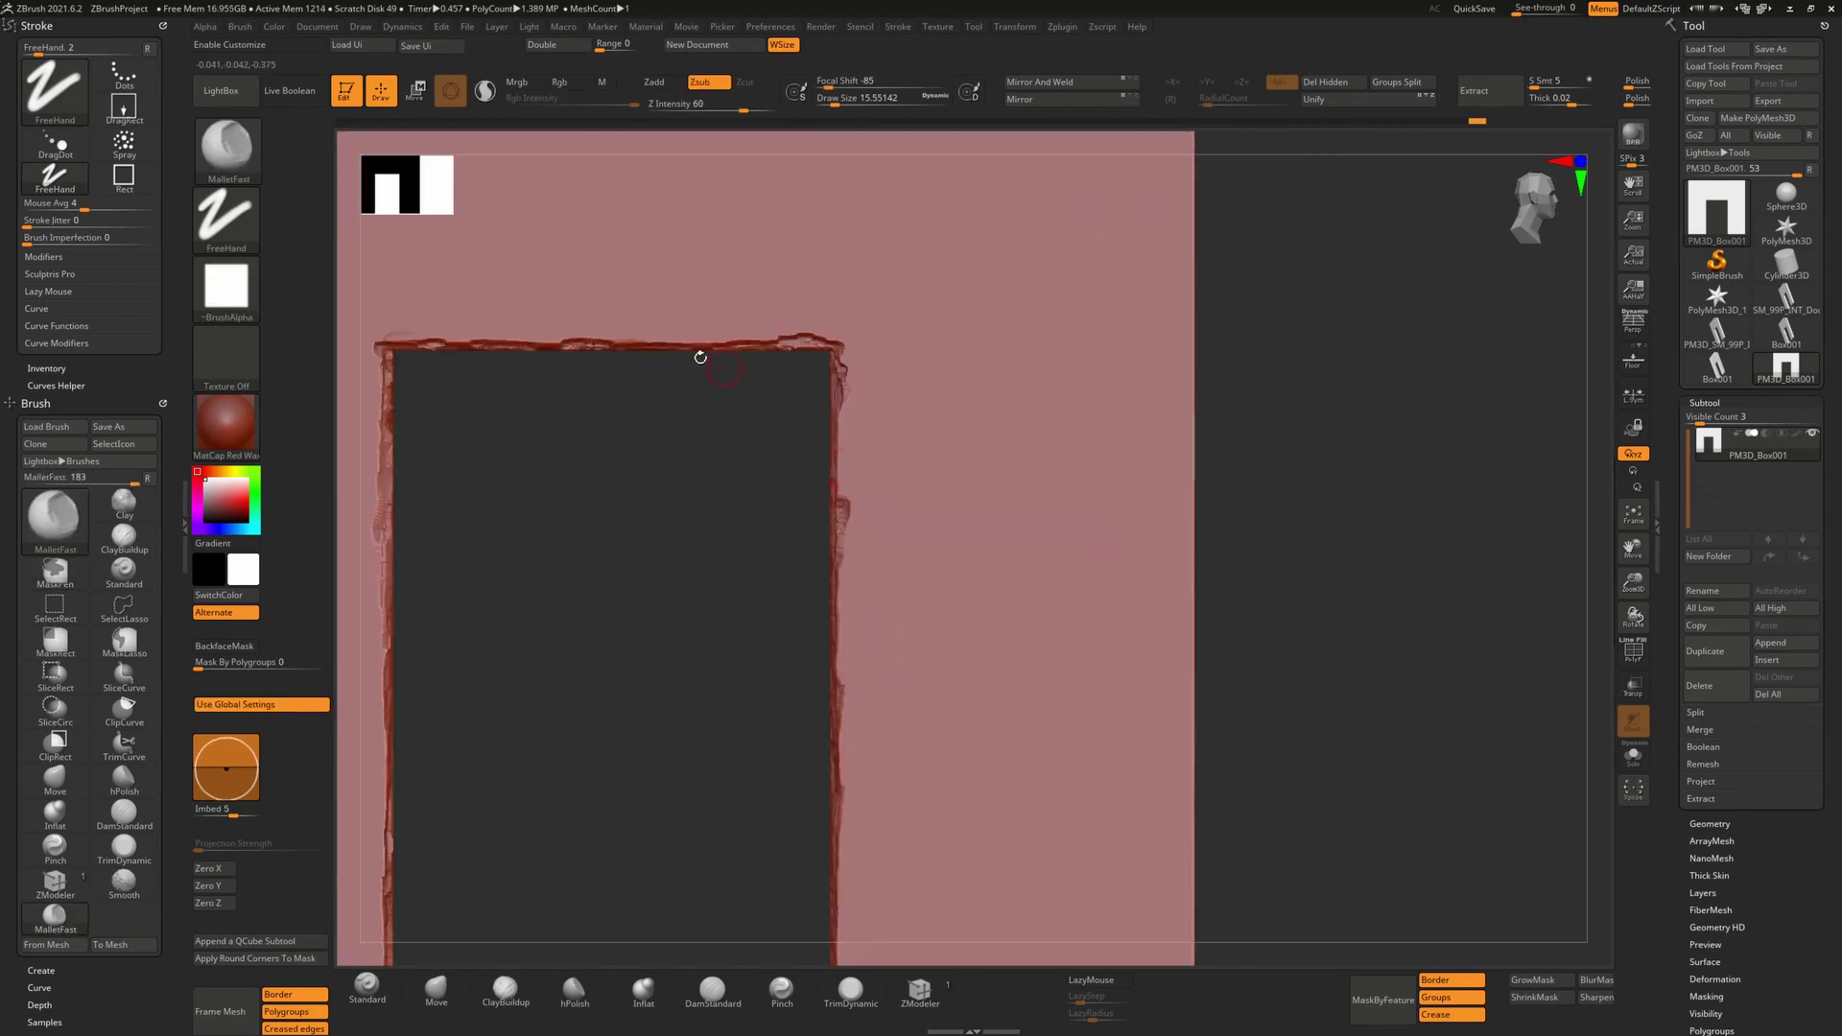
{"action": "left_click_drag", "start_coordinate": [552, 347], "coordinate": [693, 343]}
Add a few extra MalletFast chips at the opening's upper corner and along both jamb edges.
{"action": "mouse_move", "coordinate": [851, 369]}
{"action": "right_mouse_down", "text": "ctrl"}
{"action": "mouse_move", "coordinate": [649, 470]}
{"action": "mouse_move", "coordinate": [970, 384]}
{"action": "mouse_move", "coordinate": [1050, 324]}
{"action": "right_mouse_up", "text": "ctrl"}
{"action": "left_click_drag", "start_coordinate": [1050, 322], "coordinate": [960, 317]}
{"action": "mouse_move", "coordinate": [731, 434]}
{"action": "left_mouse_down"}
{"action": "mouse_move", "coordinate": [731, 522]}
{"action": "mouse_move", "coordinate": [731, 464]}
{"action": "left_mouse_up"}
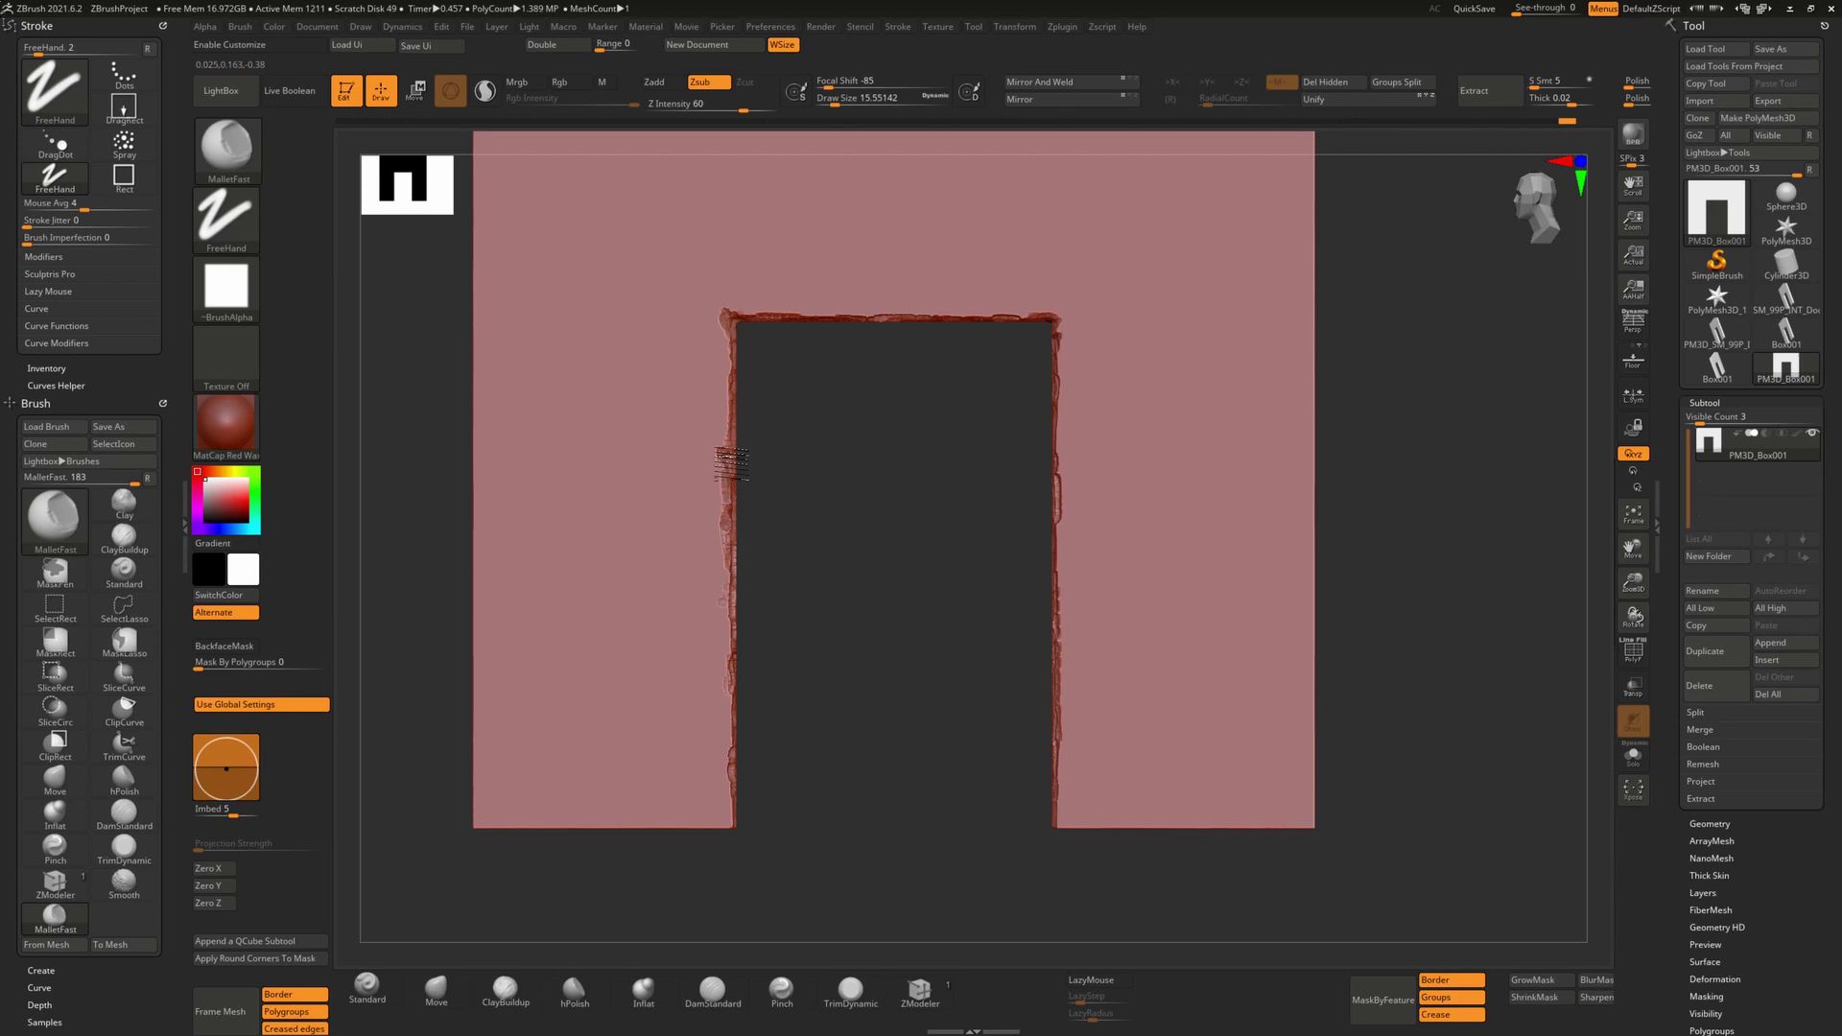
{"action": "left_click_drag", "start_coordinate": [1071, 550], "coordinate": [1063, 528]}
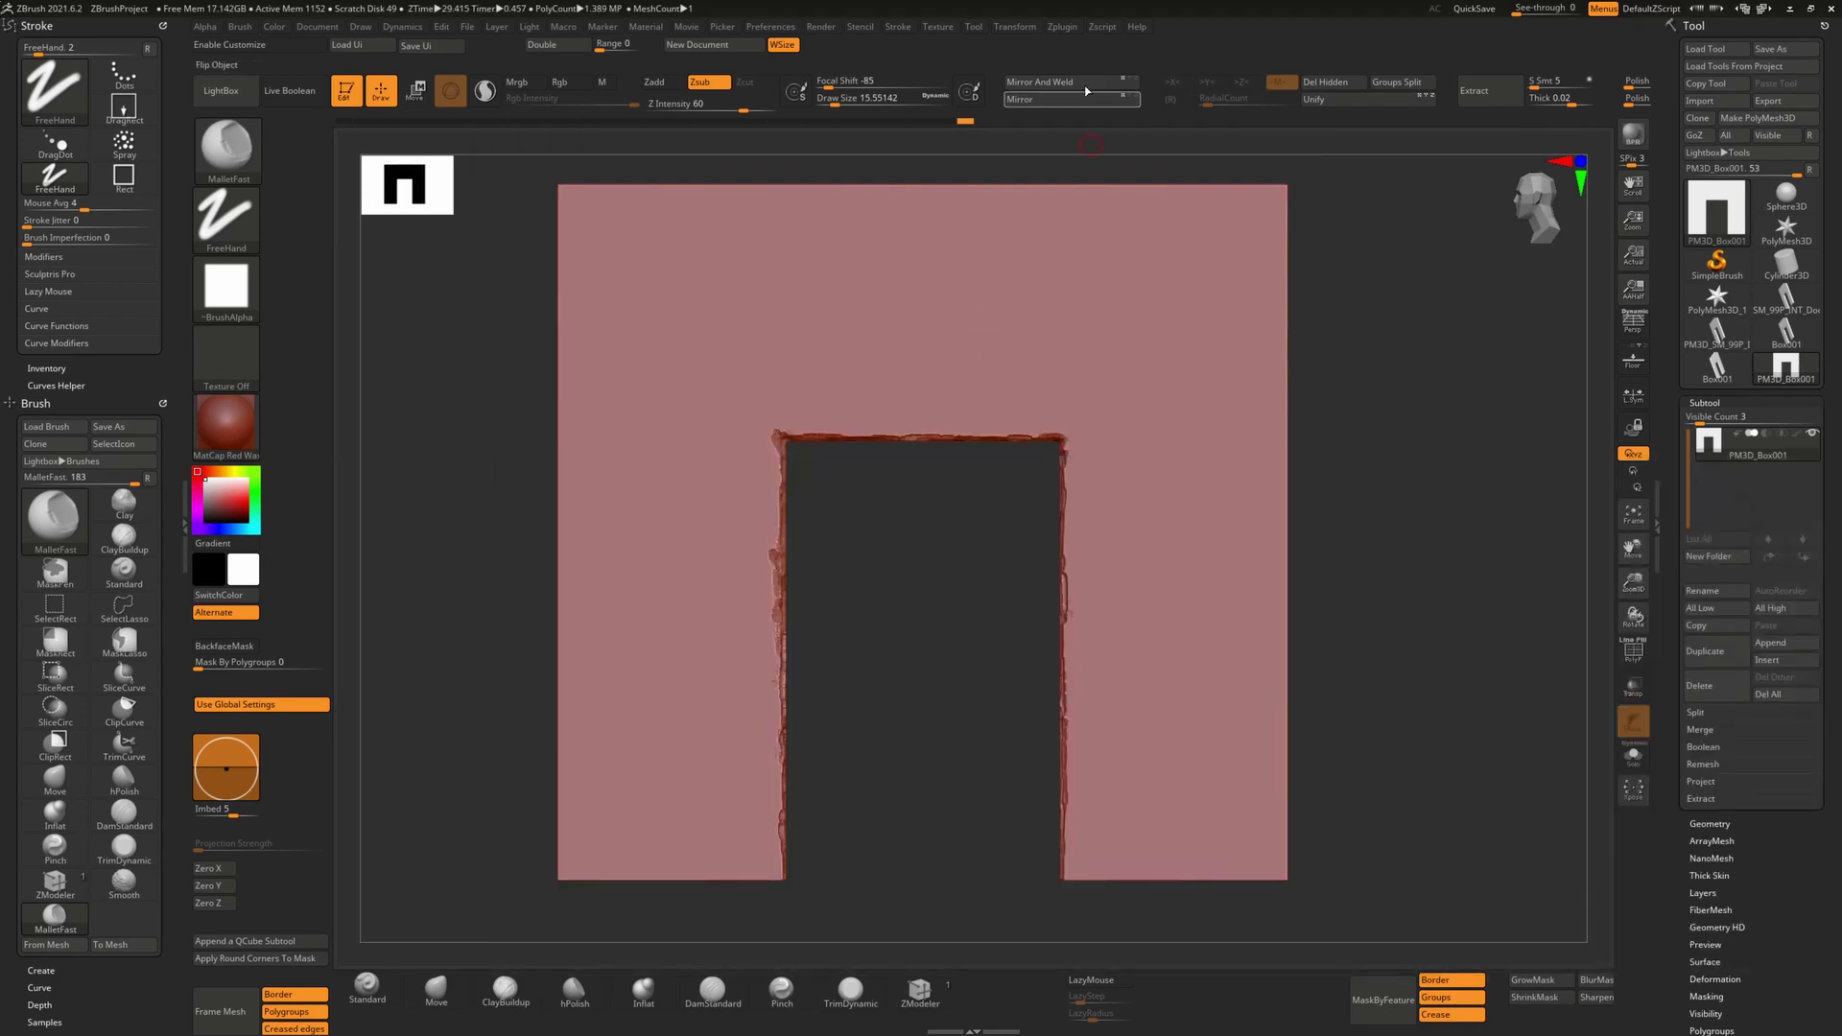
Decimate the sculpted wall with Decimation Master's custom preset at 3 k points.
{"action": "left_click", "coordinate": [1063, 27]}
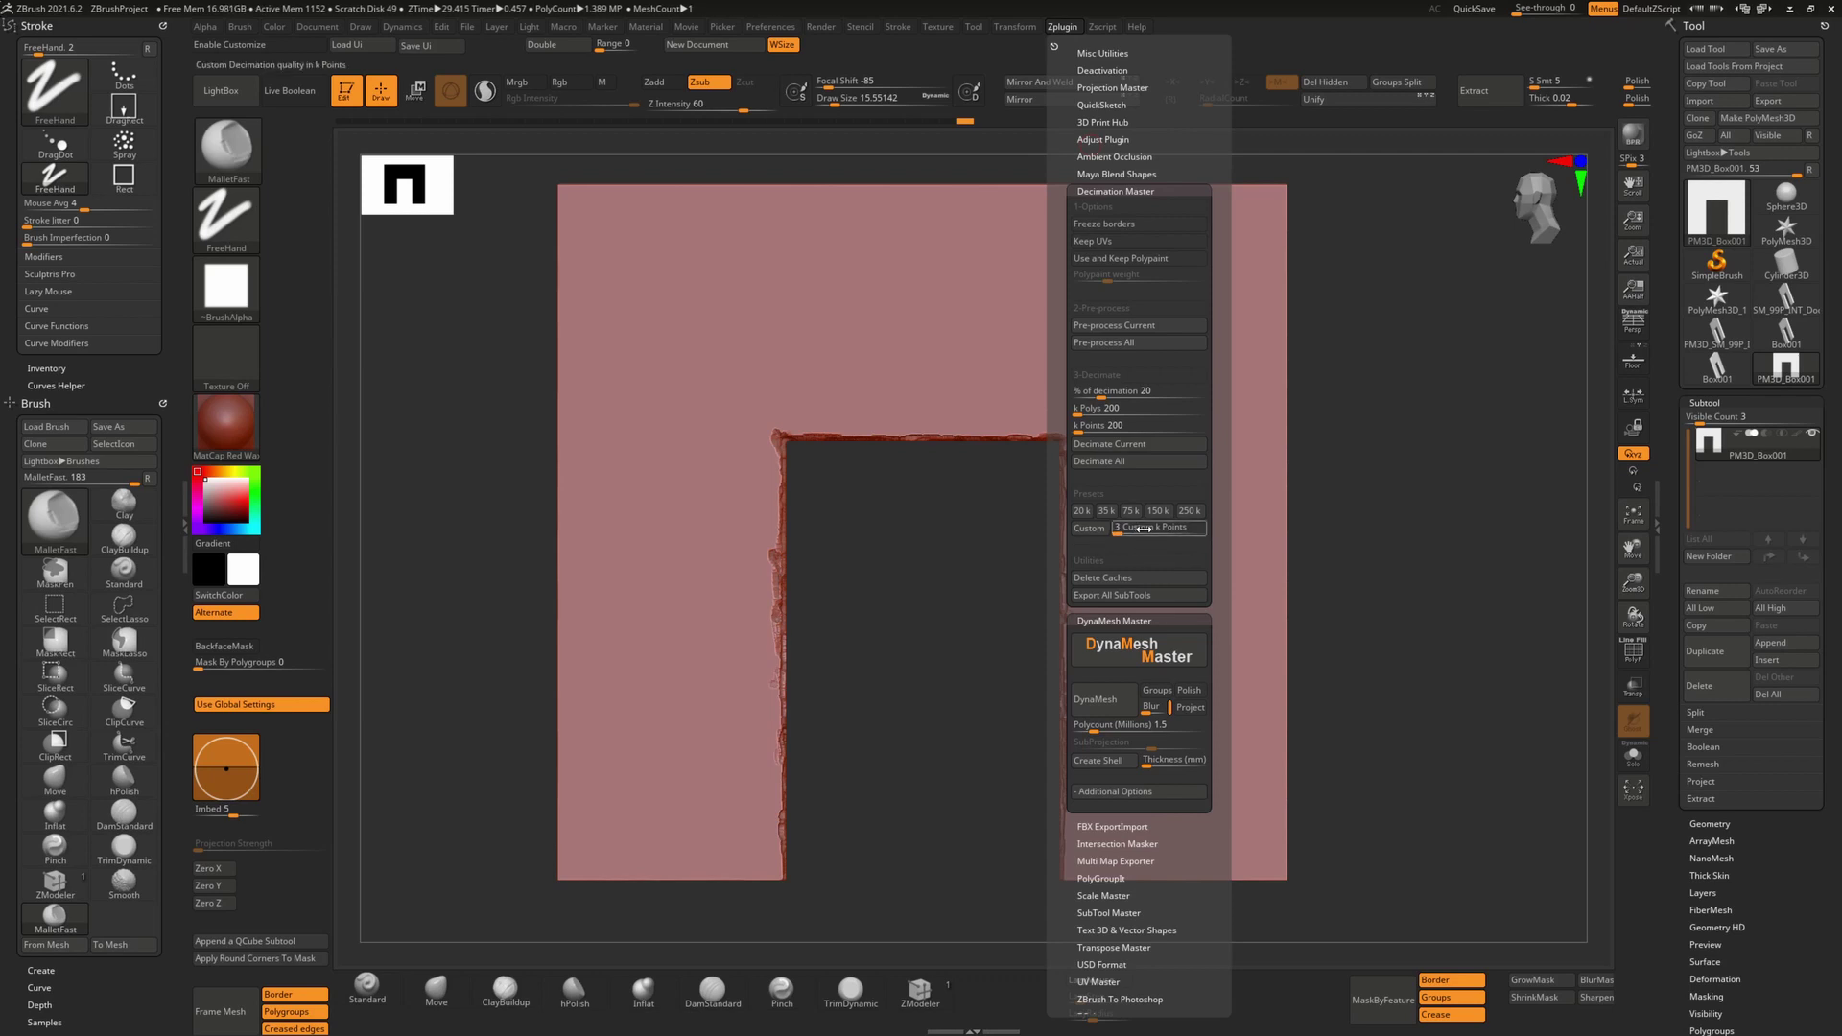
{"action": "left_click", "coordinate": [1089, 528]}
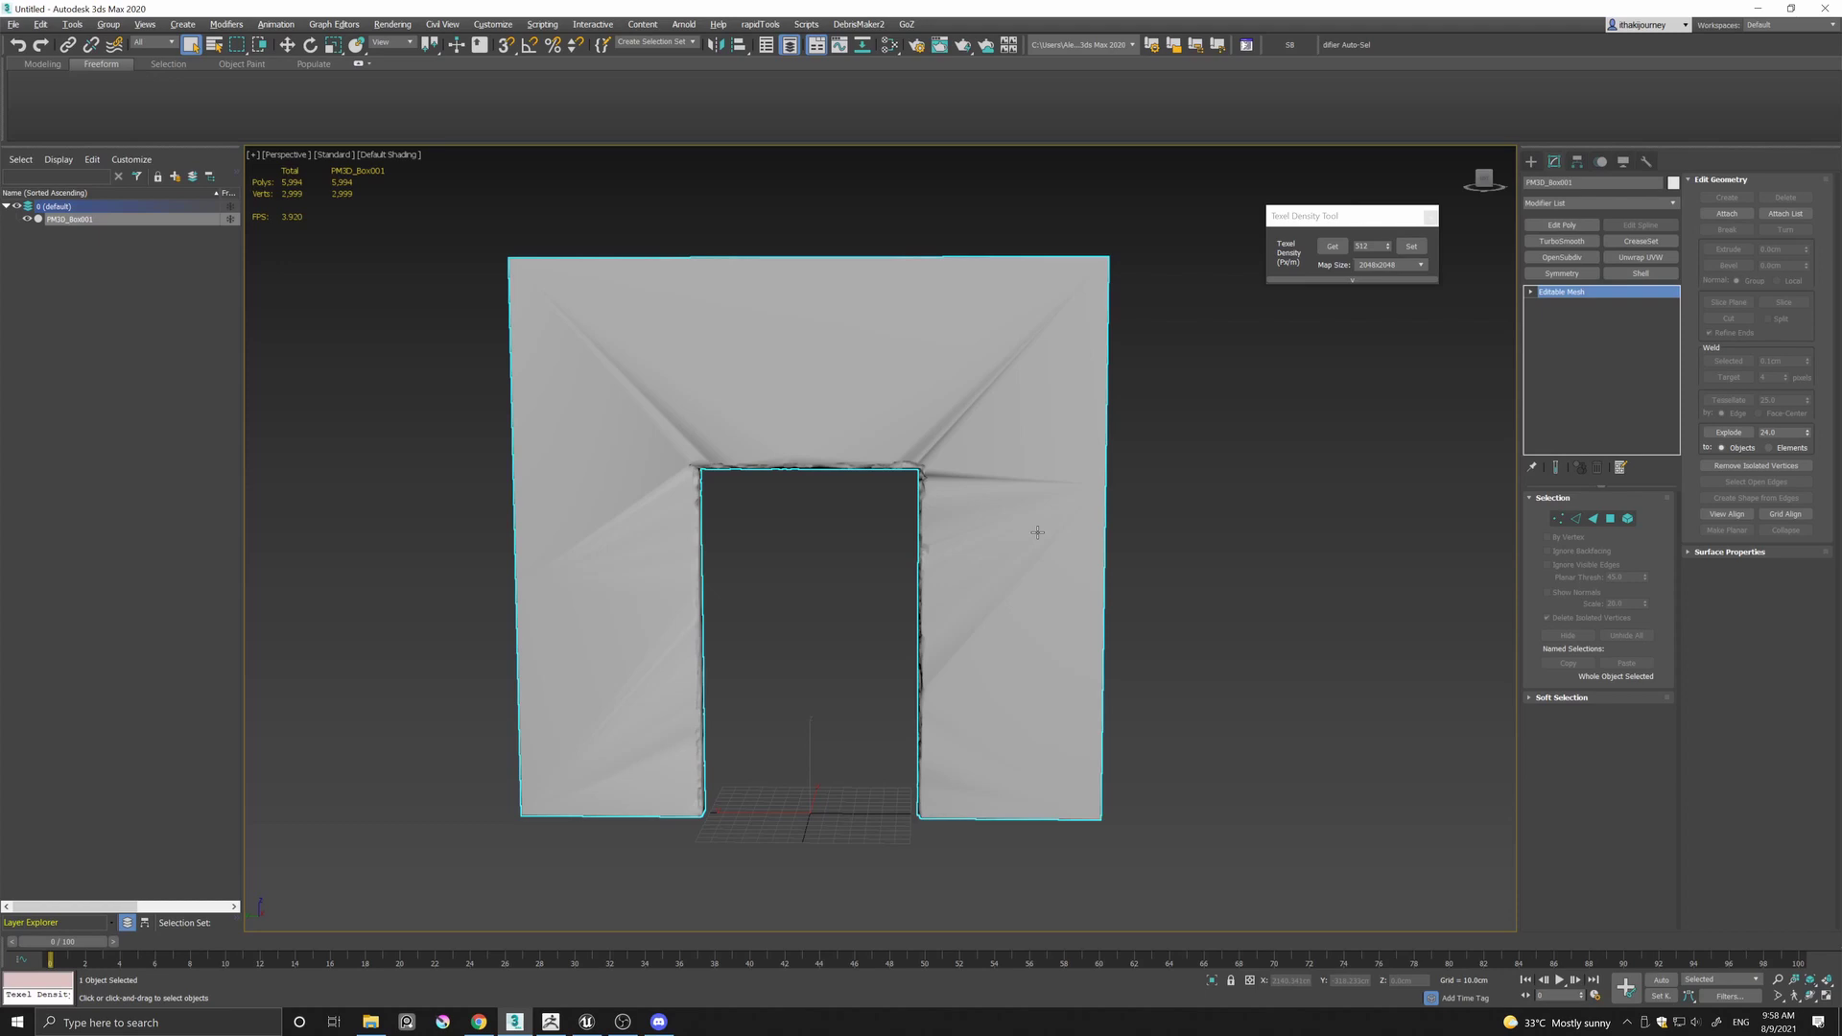
Switch to 3ds Max, add an Edit Poly modifier to the decimated wall, and enable by-angle polygon selection with a reduced angle.
{"action": "middle_click_drag", "start_coordinate": [1037, 532], "coordinate": [1077, 518]}
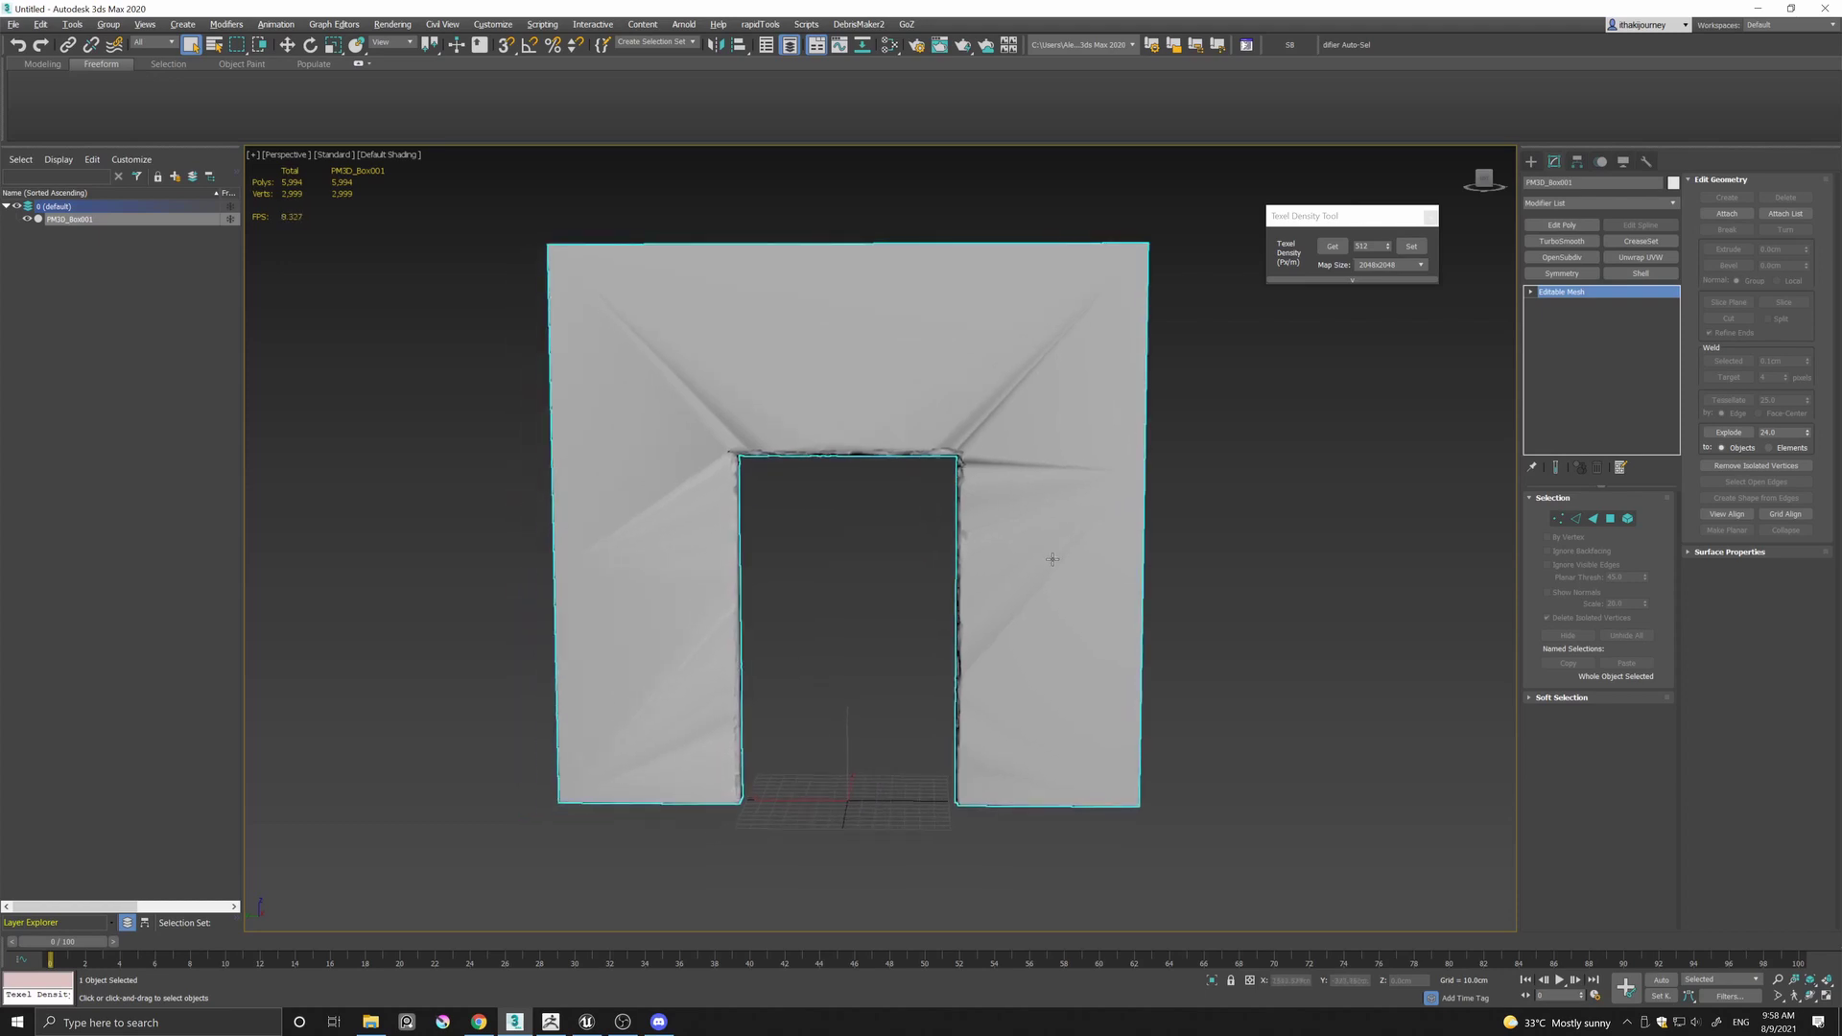
{"action": "middle_click_drag", "start_coordinate": [1053, 559], "coordinate": [1077, 555], "text": "alt"}
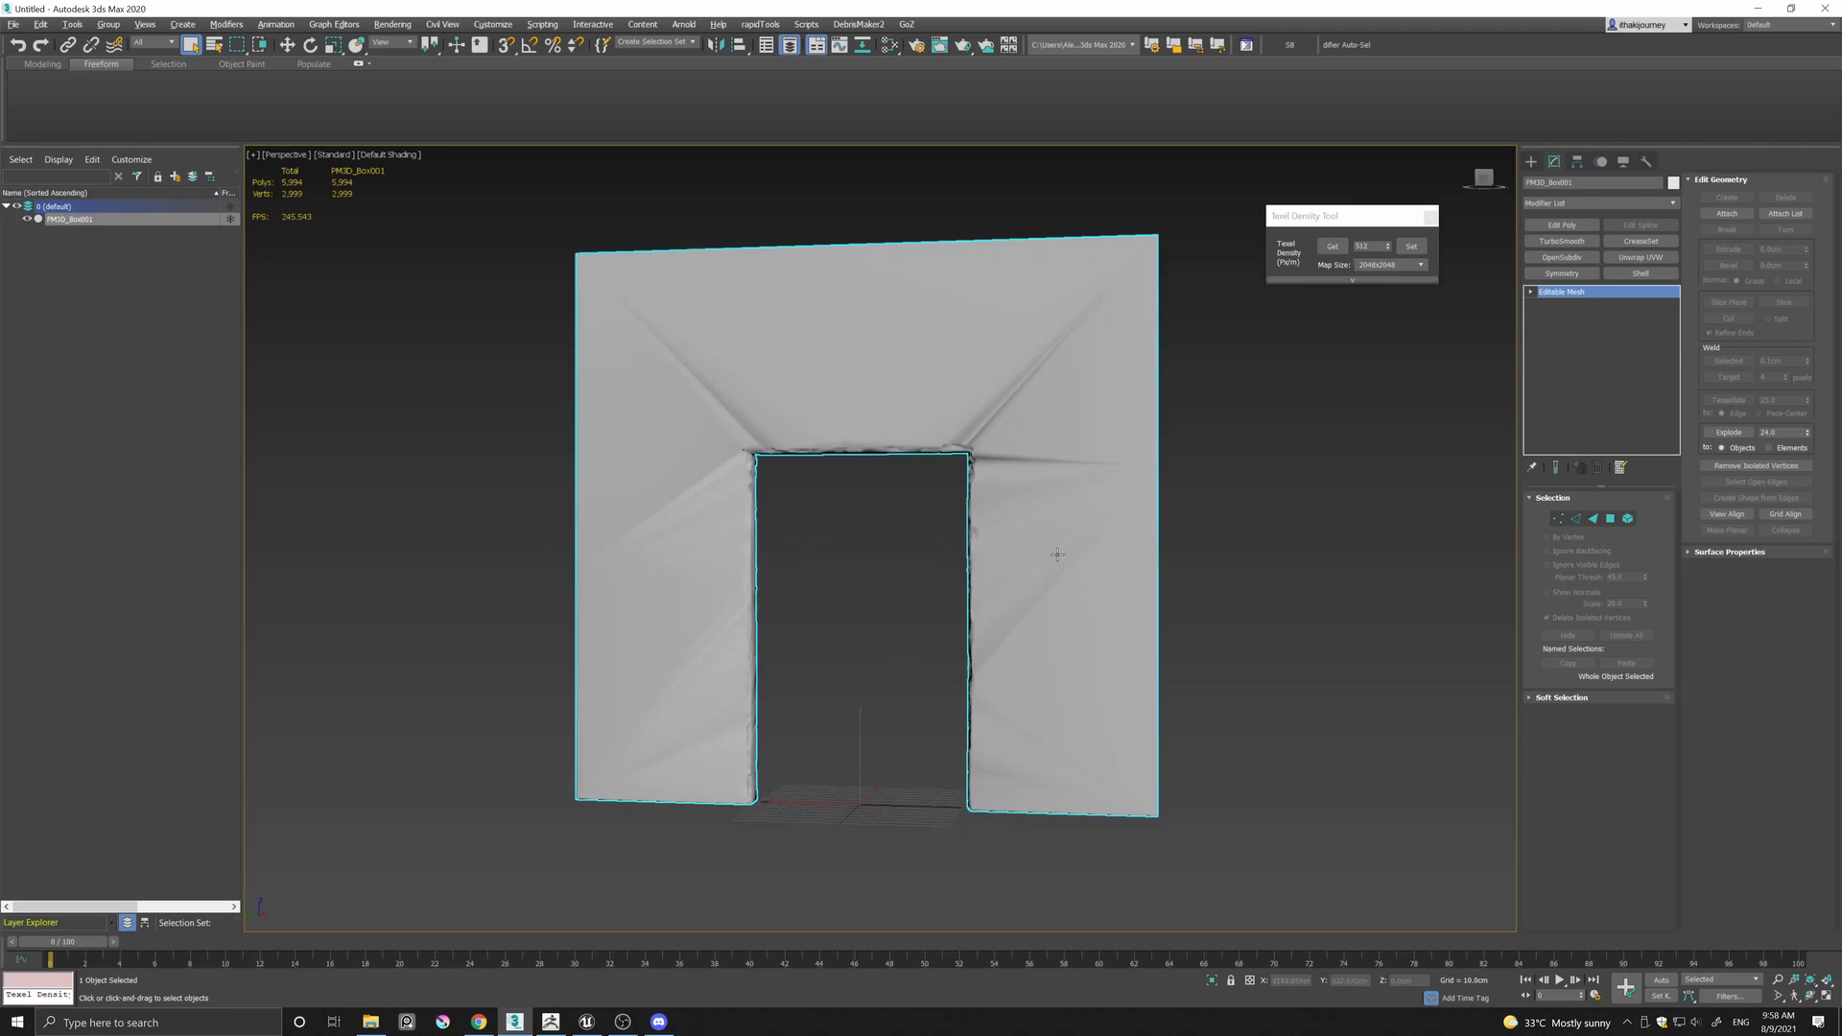
{"action": "left_click", "coordinate": [1558, 225]}
{"action": "left_click", "coordinate": [1544, 292]}
{"action": "left_click", "coordinate": [1571, 339]}
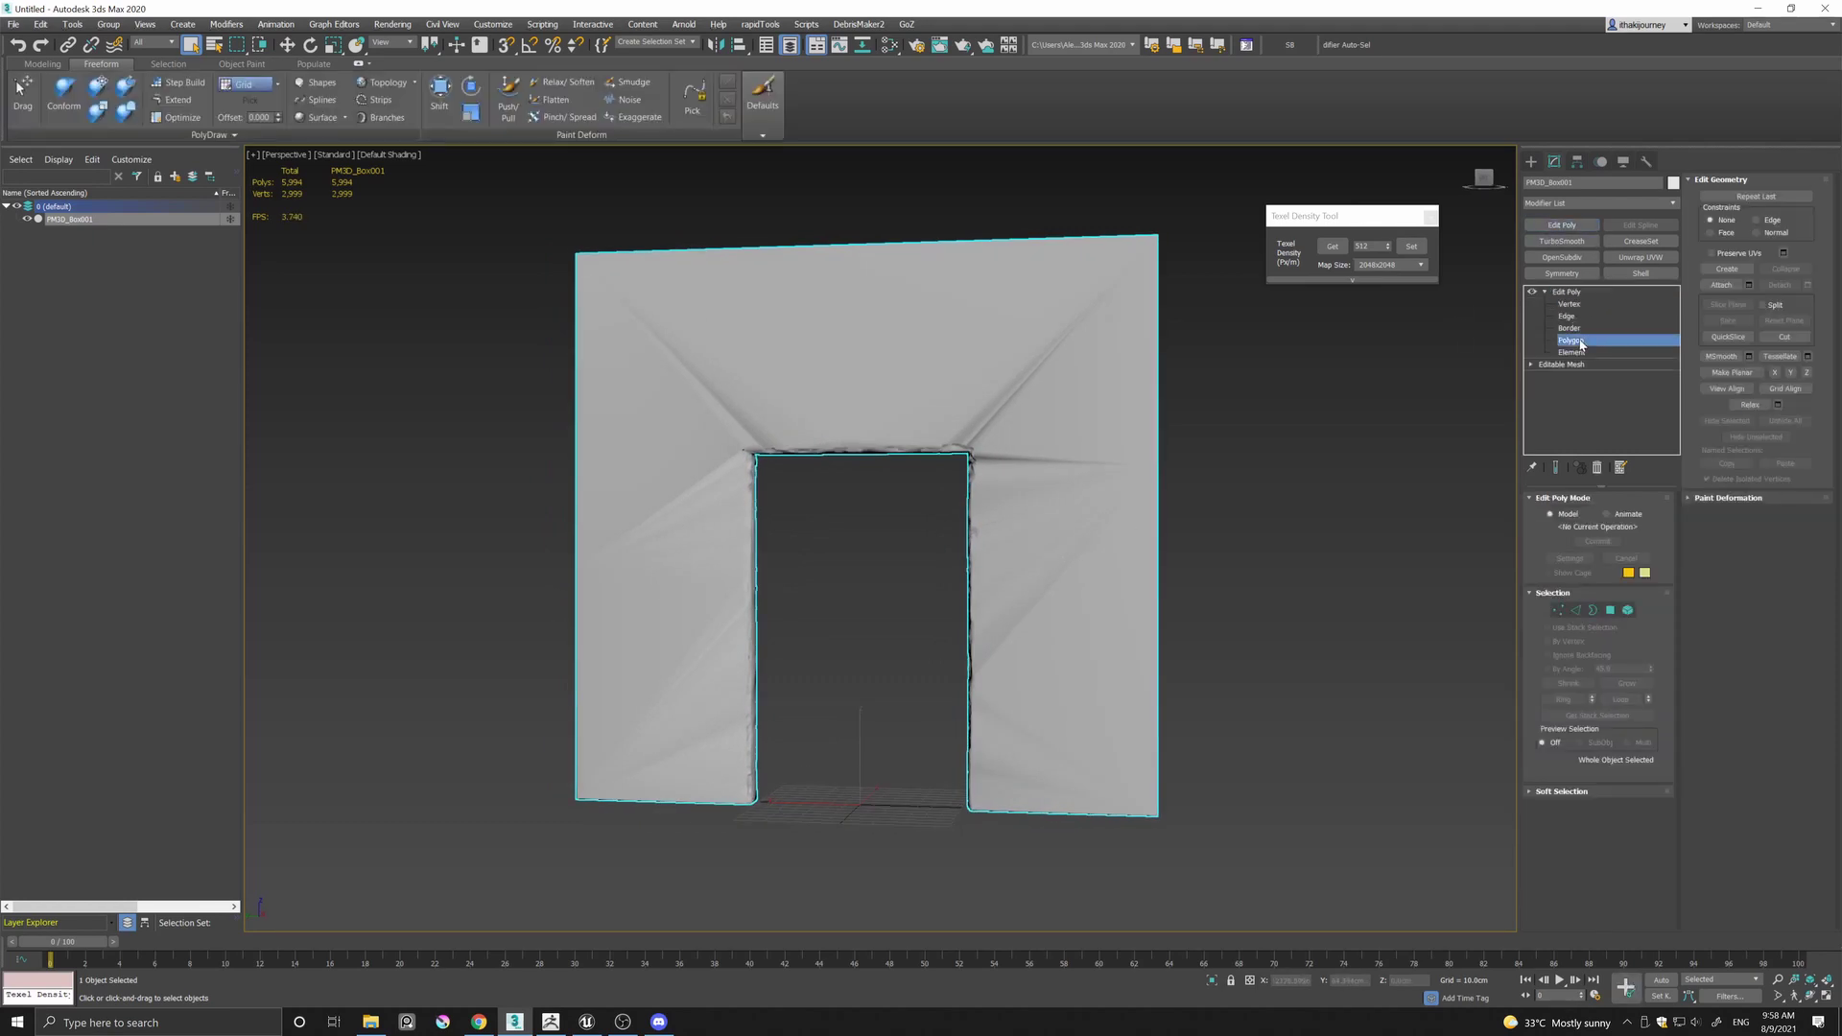
{"action": "left_click", "coordinate": [1547, 669]}
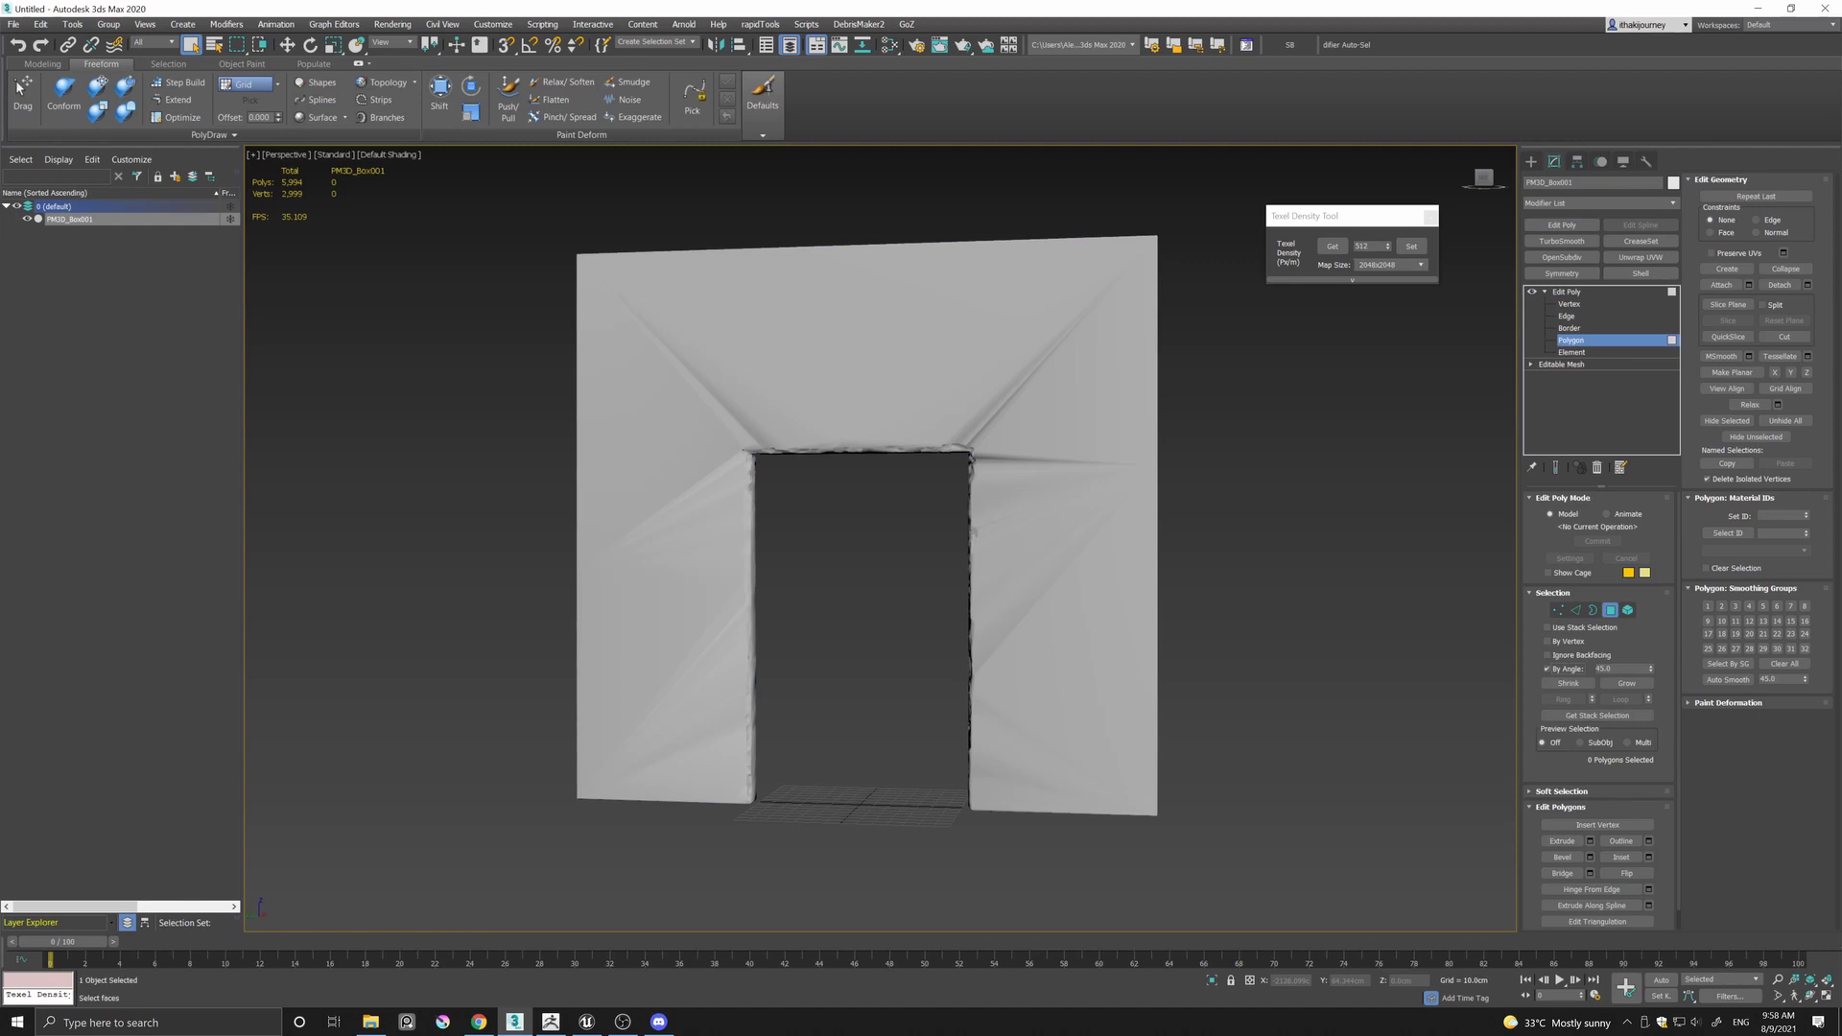
{"action": "left_click_drag", "start_coordinate": [1652, 672], "coordinate": [1665, 703]}
Select the wall's flat front, back and outer side polygons, leaving the chipped opening edges unselected.
{"action": "left_click", "coordinate": [931, 377]}
{"action": "middle_click_drag", "start_coordinate": [1010, 413], "coordinate": [875, 363], "text": "alt"}
{"action": "left_click", "coordinate": [875, 362], "text": "ctrl"}
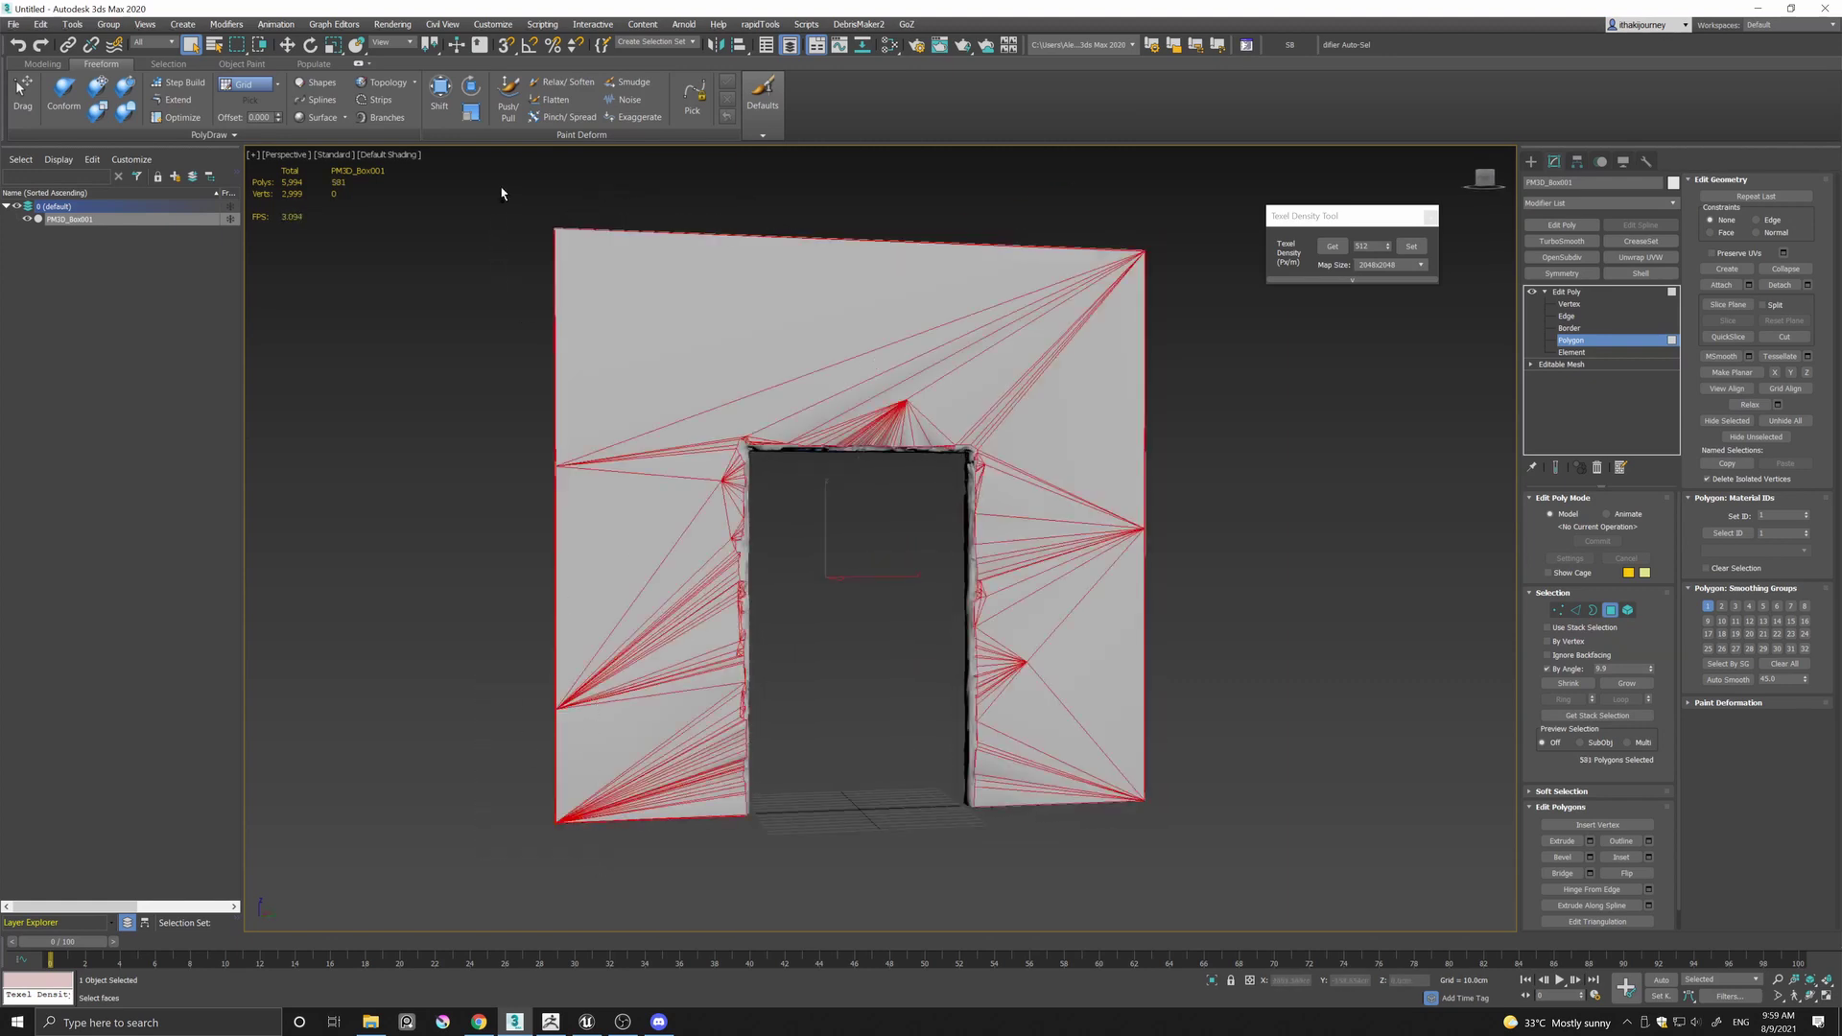
{"action": "left_click", "coordinate": [1146, 575], "text": "ctrl"}
{"action": "left_click_drag", "start_coordinate": [1233, 818], "coordinate": [1238, 826], "text": "ctrl"}
{"action": "middle_click_drag", "start_coordinate": [1242, 827], "coordinate": [1520, 732], "text": "alt"}
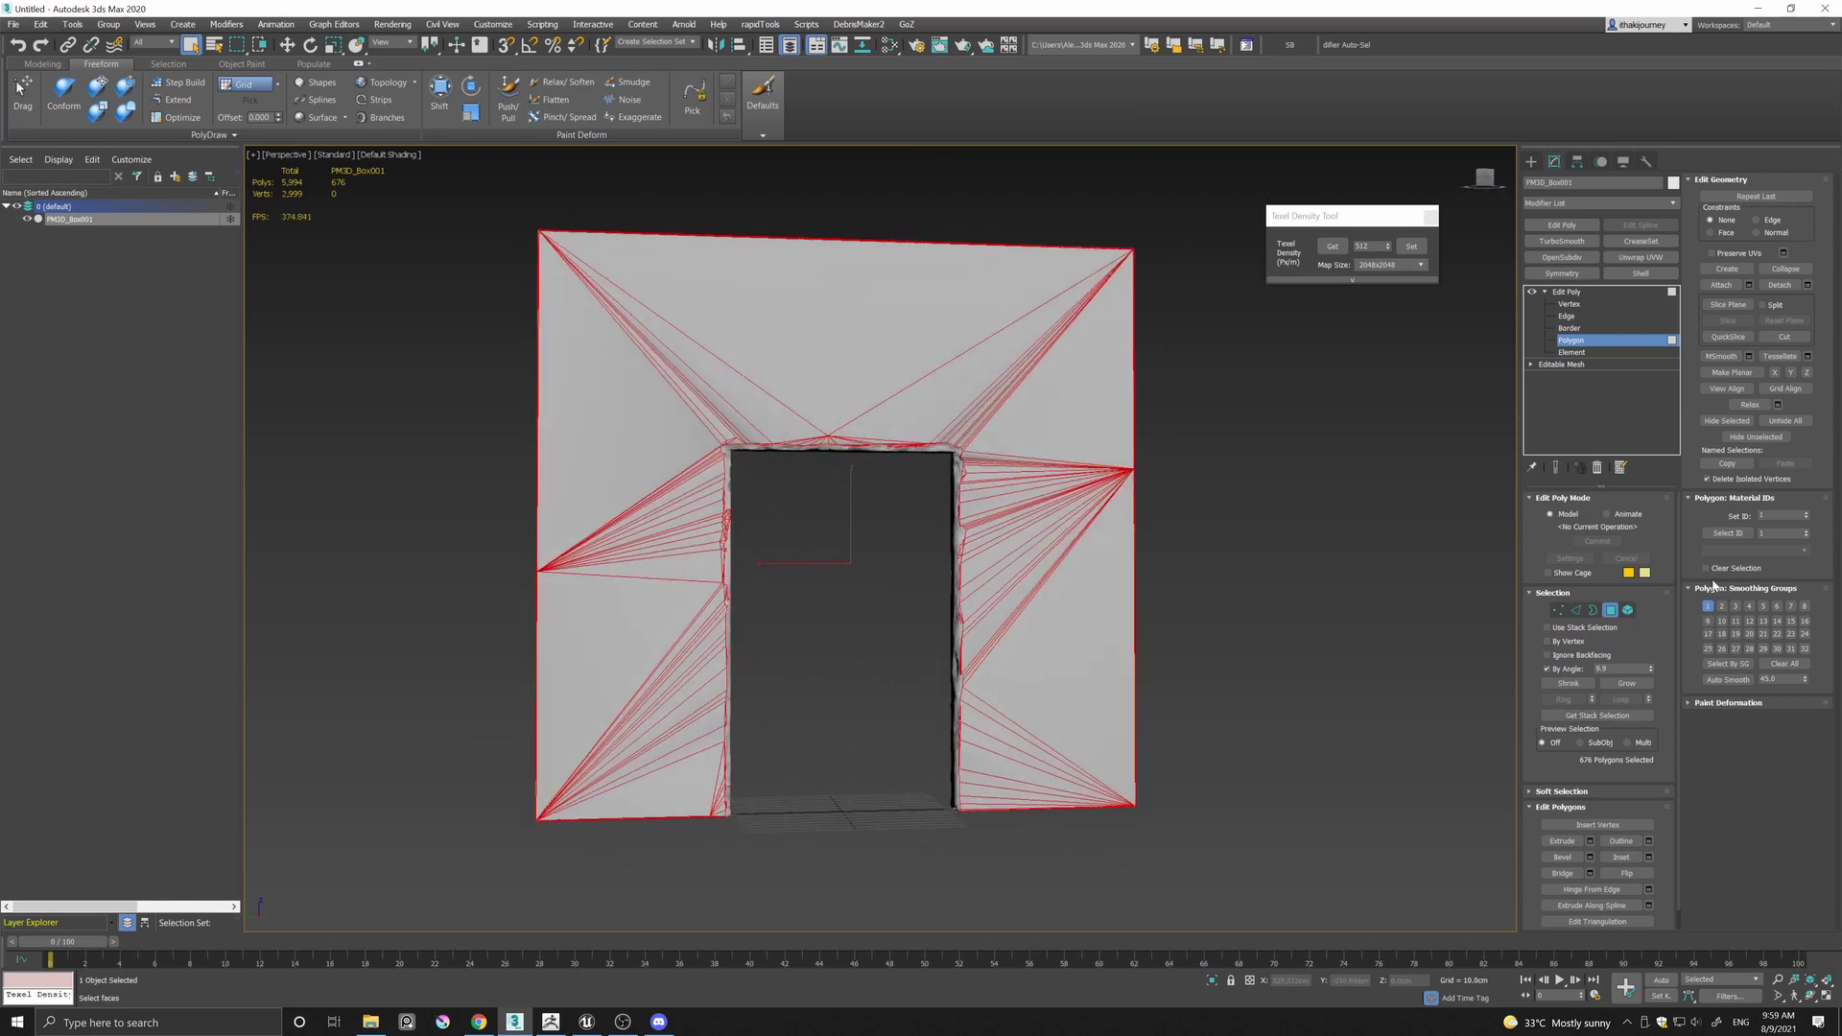
Clear all smoothing groups on the selected flat wall faces and deselect them.
{"action": "left_click", "coordinate": [1797, 668]}
{"action": "left_click", "coordinate": [1362, 581]}
{"action": "middle_click_drag", "start_coordinate": [907, 612], "coordinate": [996, 516], "text": "alt"}
{"action": "scroll", "coordinate": [866, 410], "scroll_direction": "up", "scroll_amount": 3}
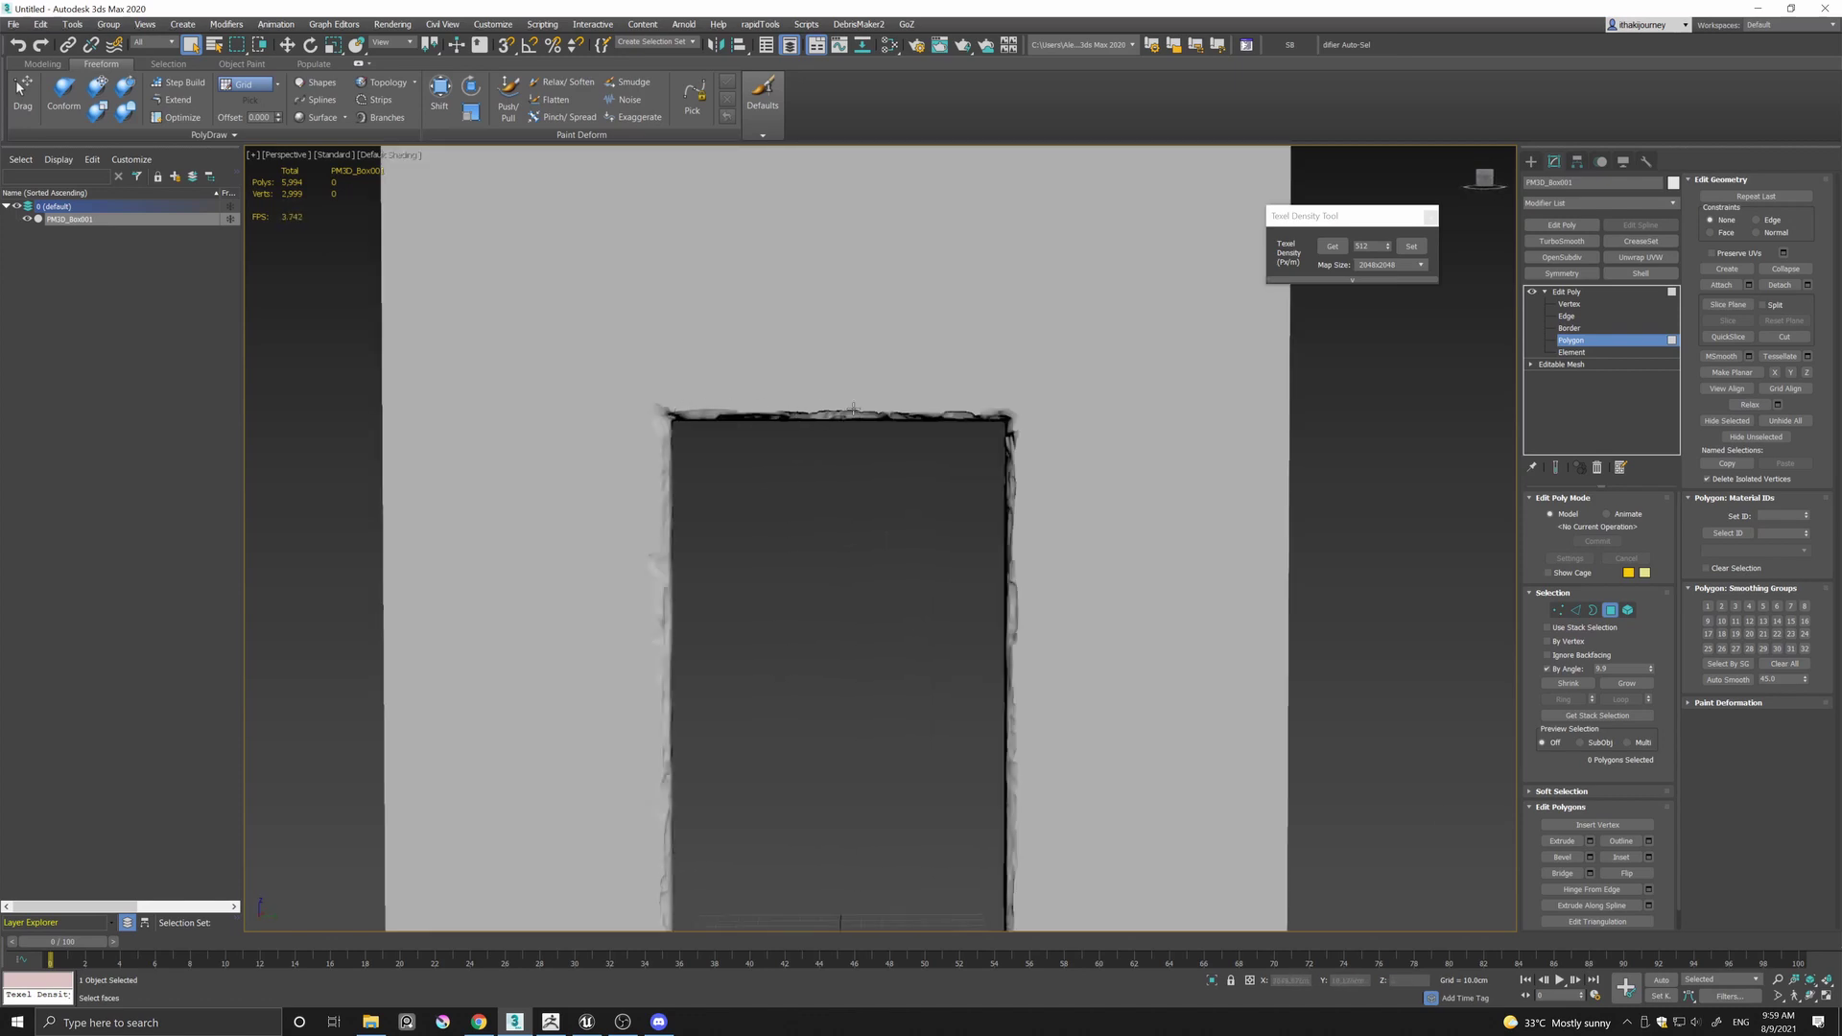
{"action": "scroll", "coordinate": [791, 411], "scroll_direction": "down", "scroll_amount": 4}
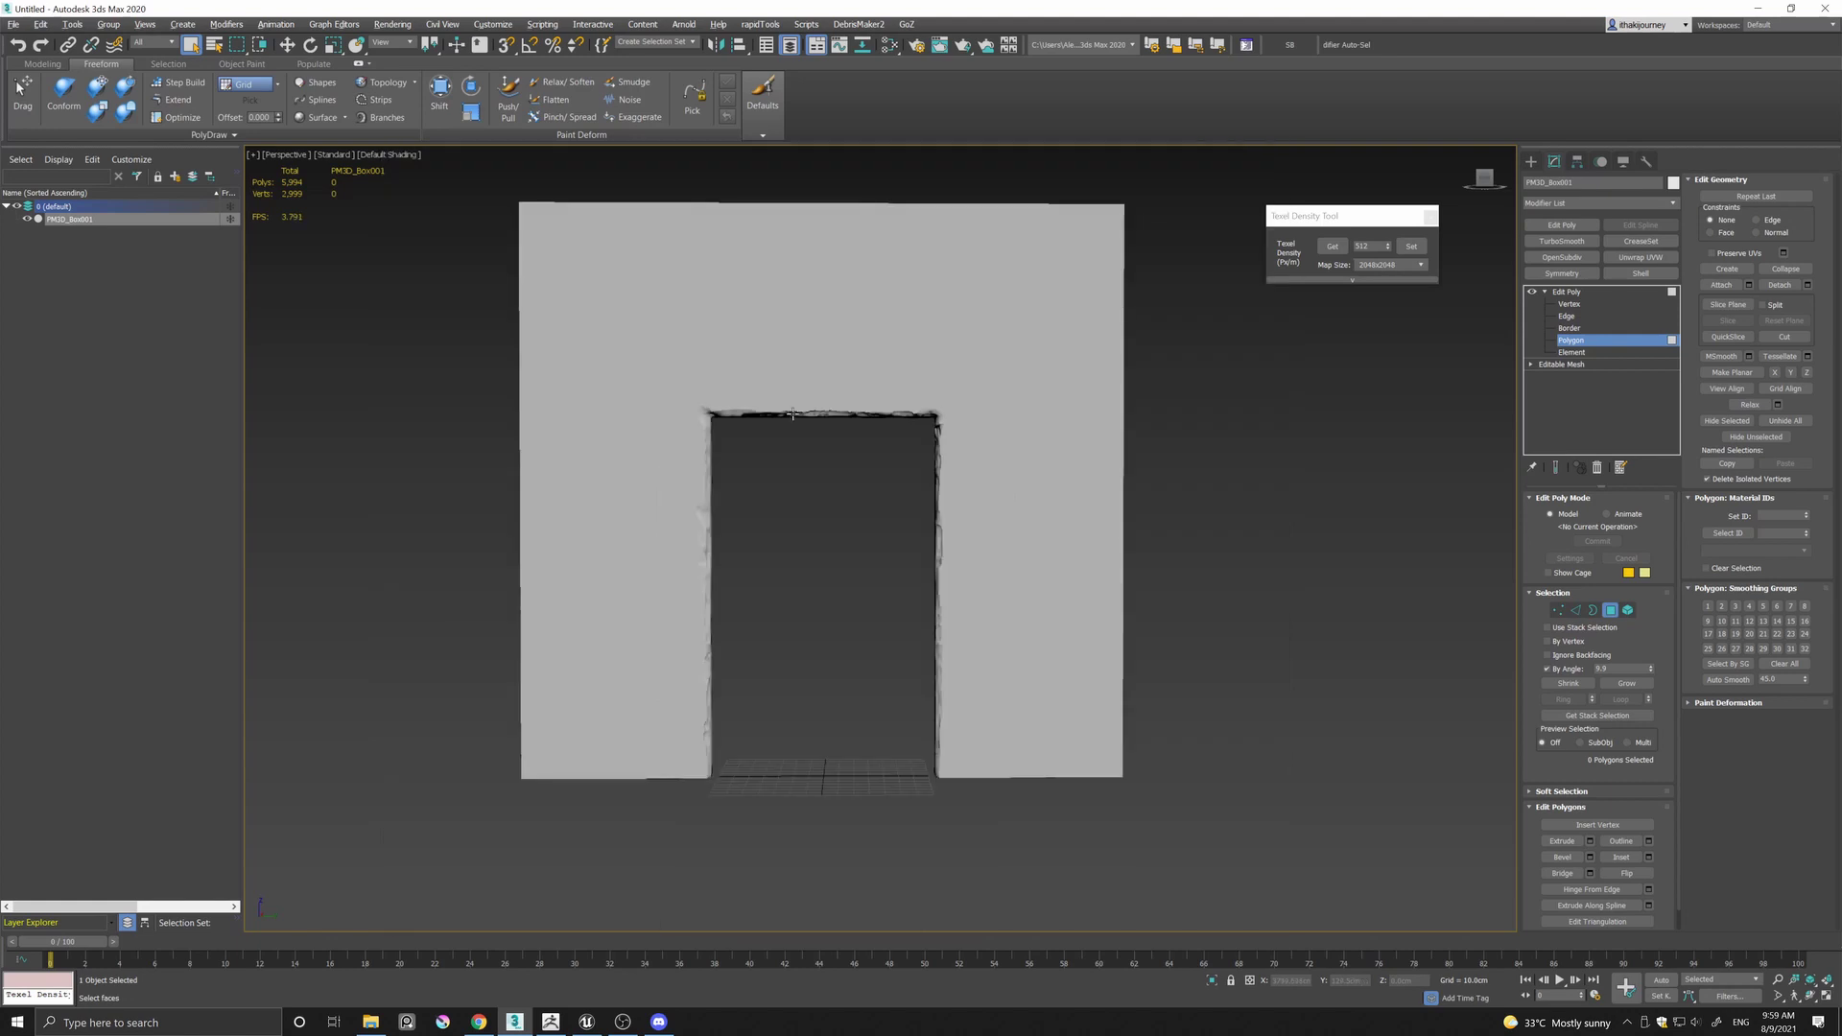
{"action": "middle_click_drag", "start_coordinate": [793, 415], "coordinate": [818, 420], "text": "alt"}
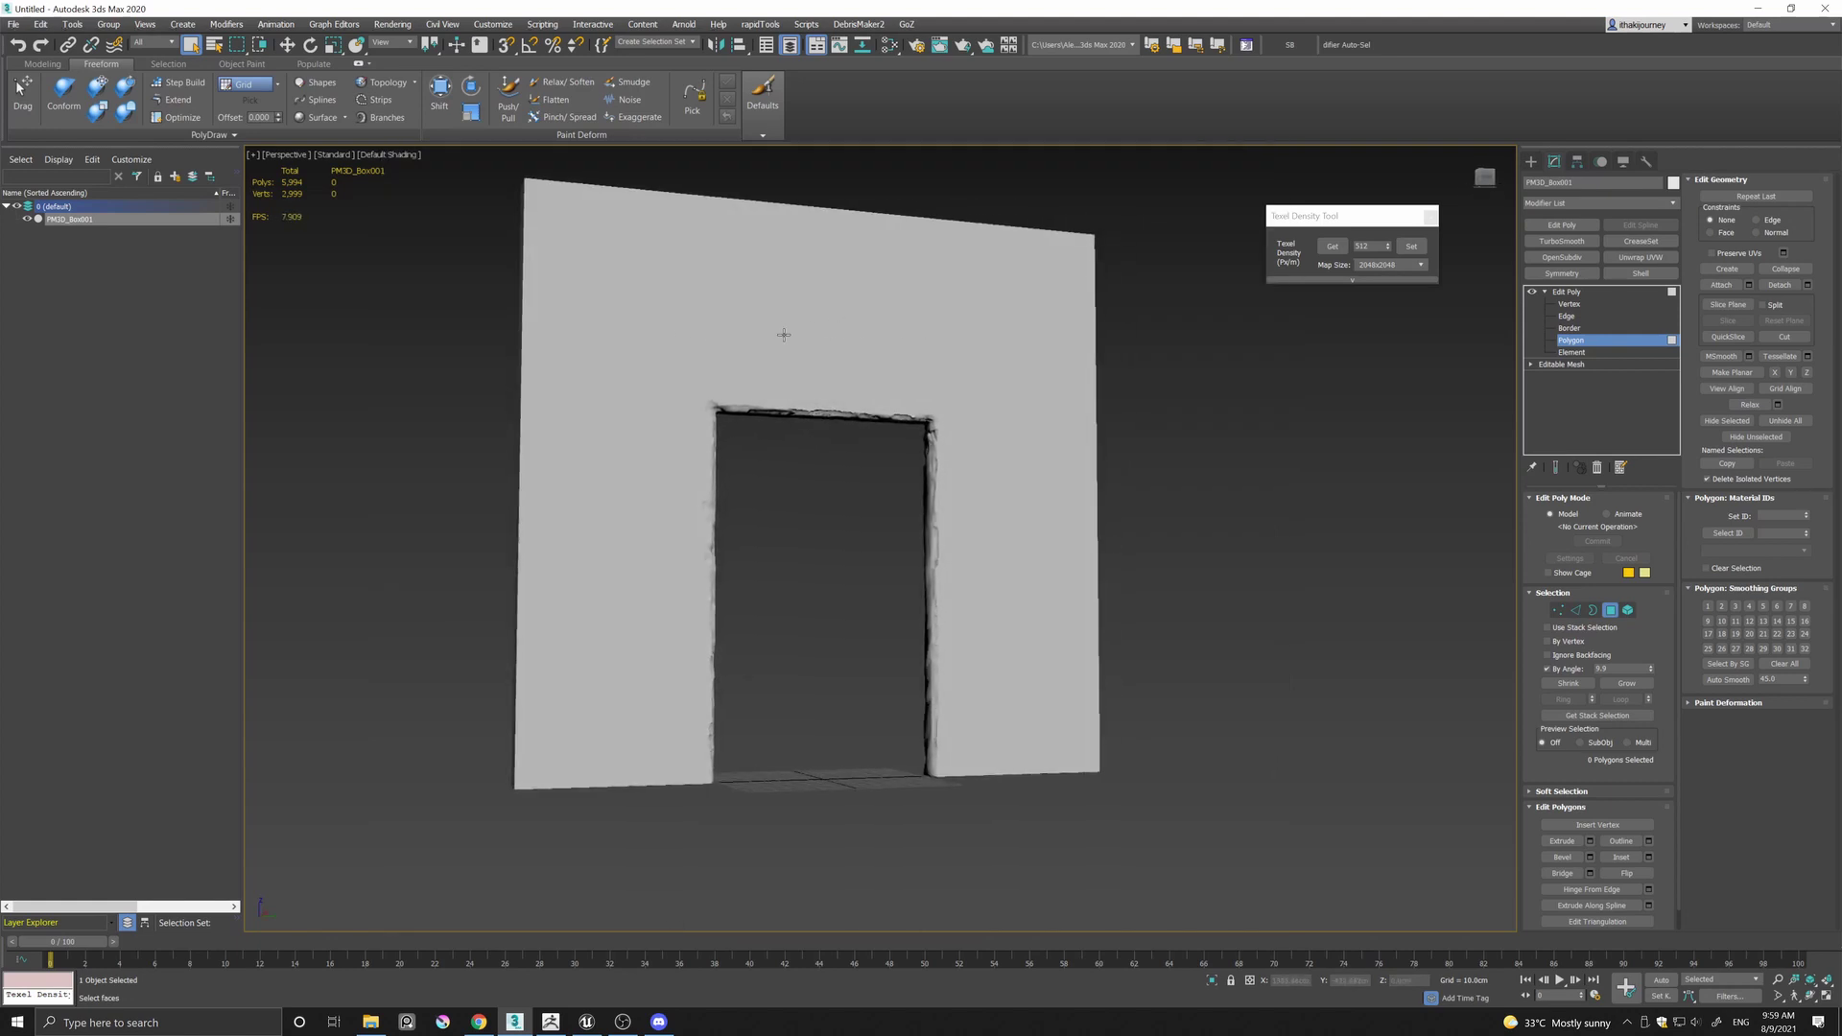
{"action": "middle_click_drag", "start_coordinate": [967, 404], "coordinate": [1124, 451], "text": "alt"}
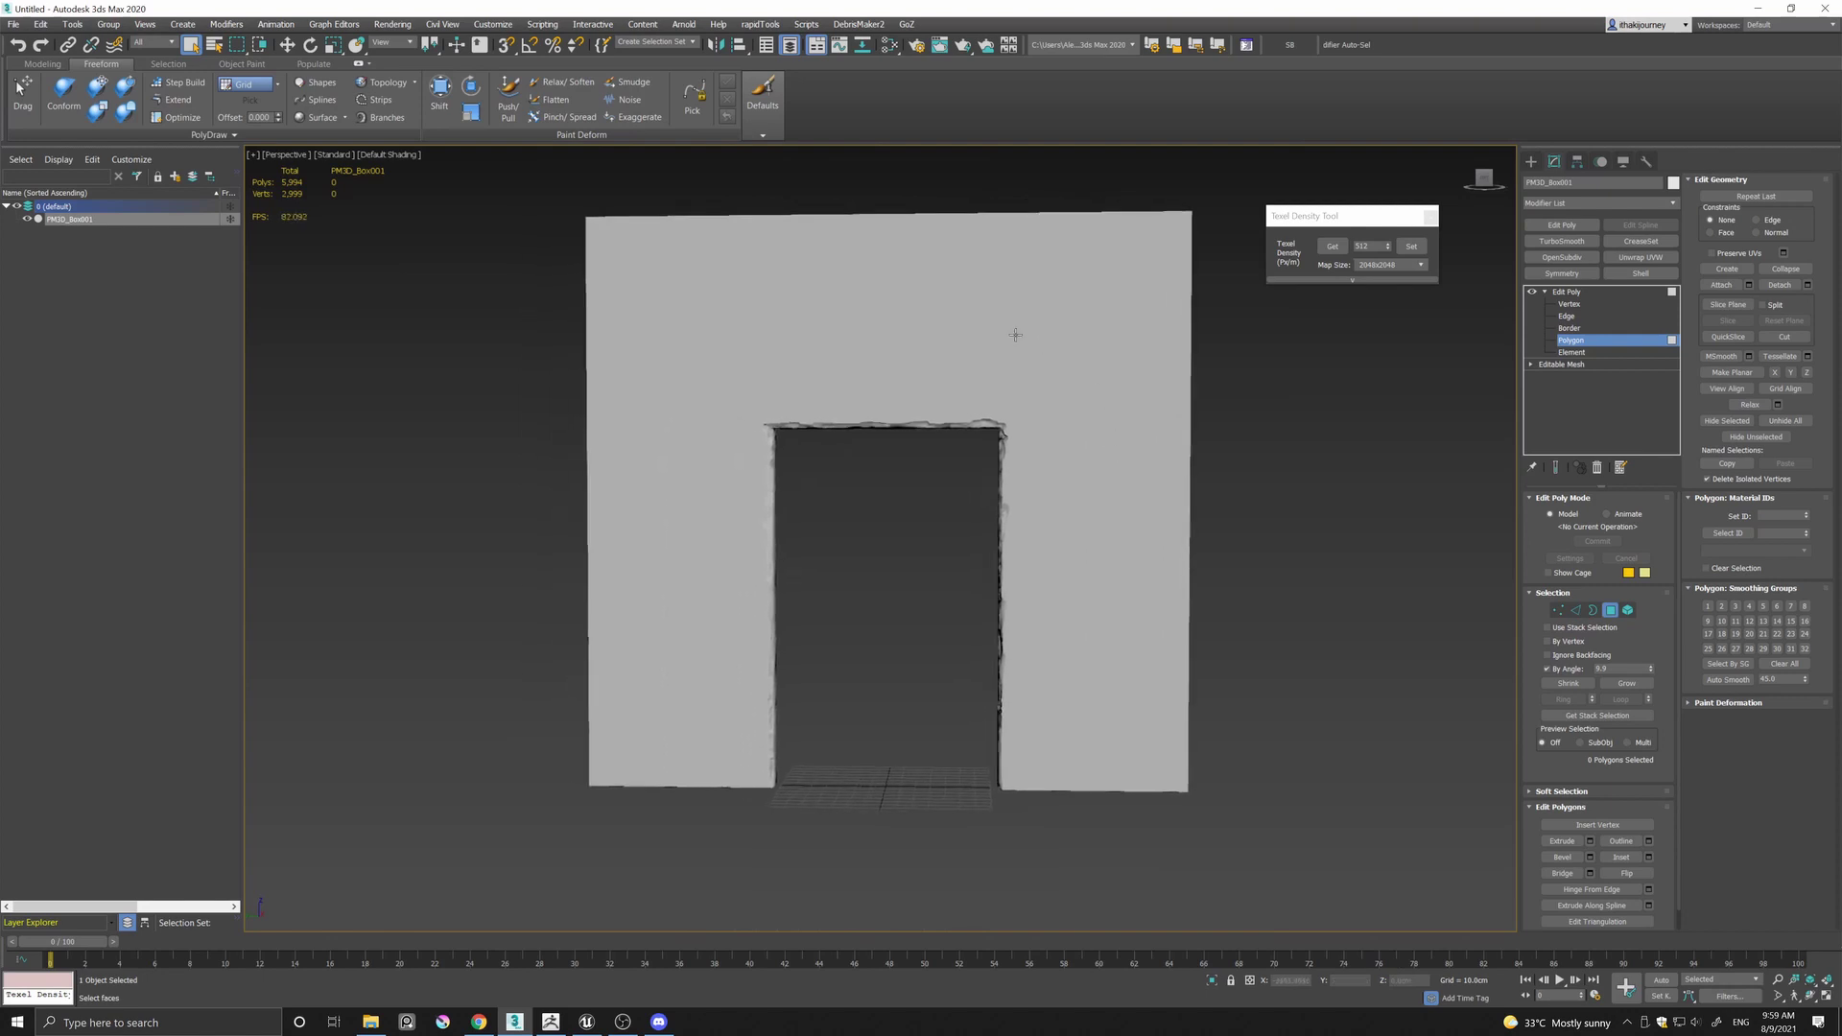
{"action": "middle_click_drag", "start_coordinate": [974, 358], "coordinate": [1076, 346]}
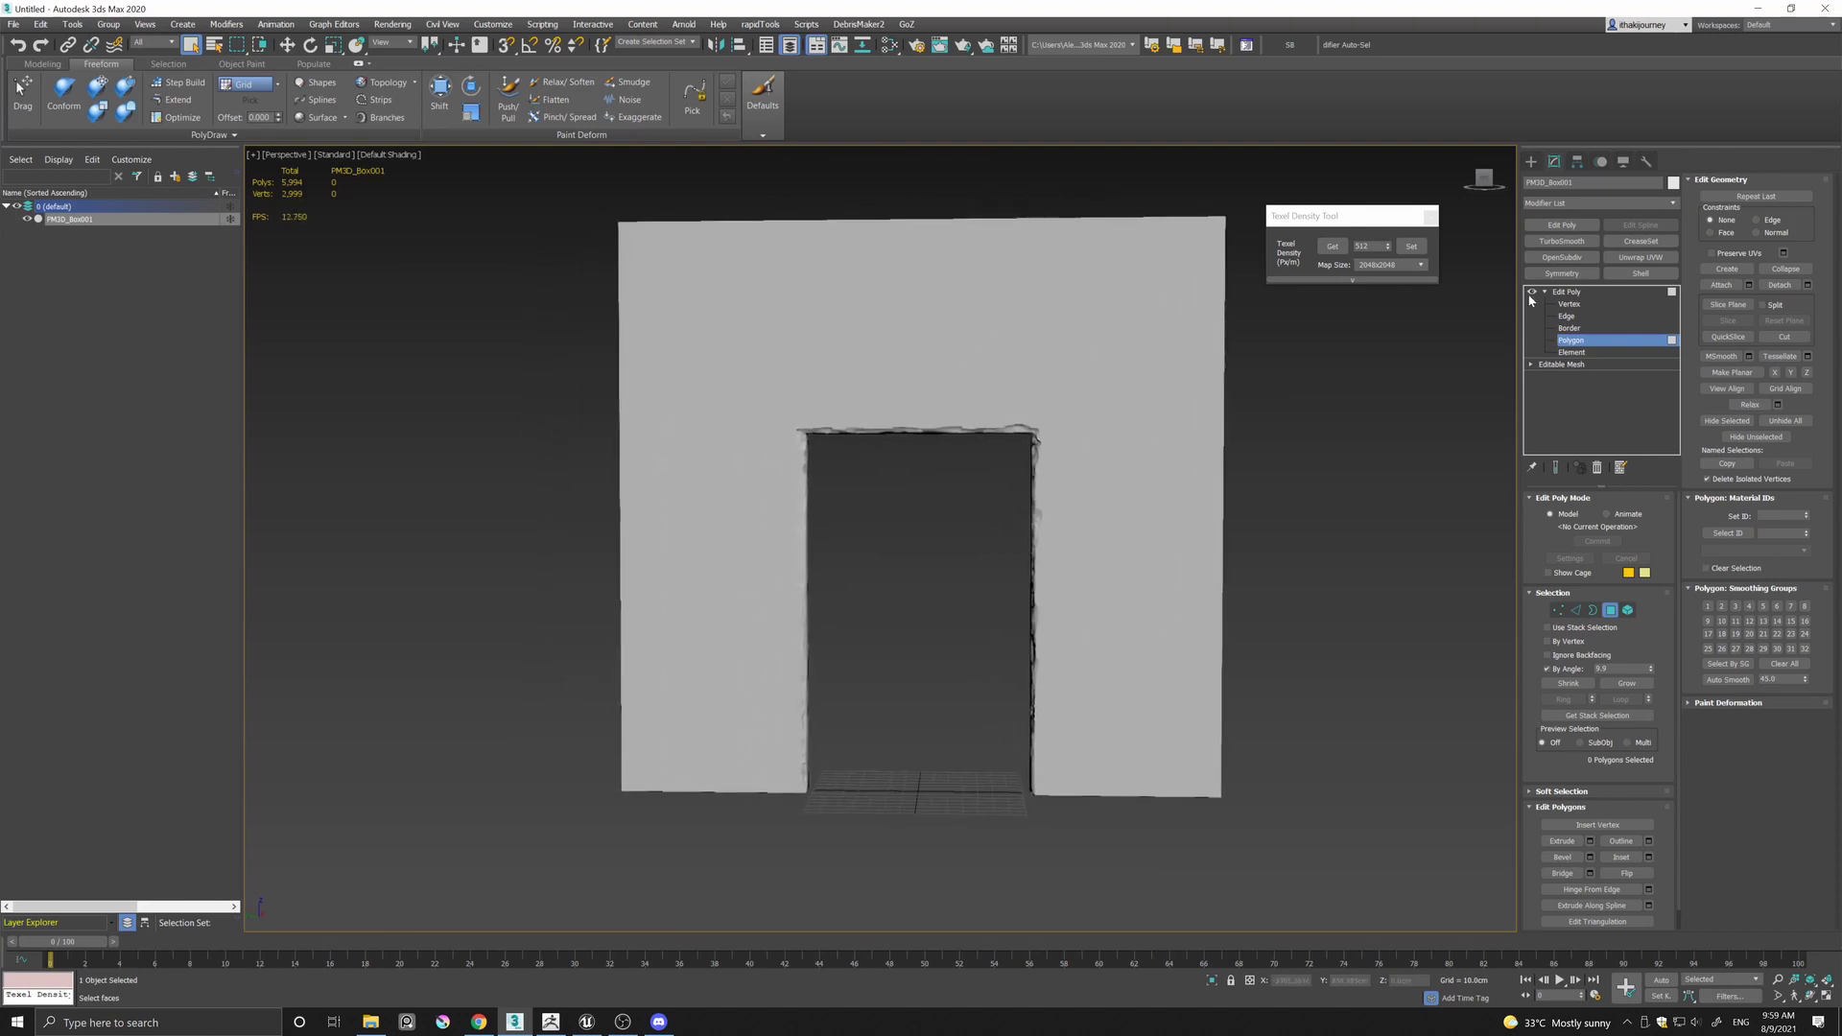
Reselect the wall's flat front, back and outer side polygons and assign them material ID 2.
{"action": "left_click", "coordinate": [1580, 292]}
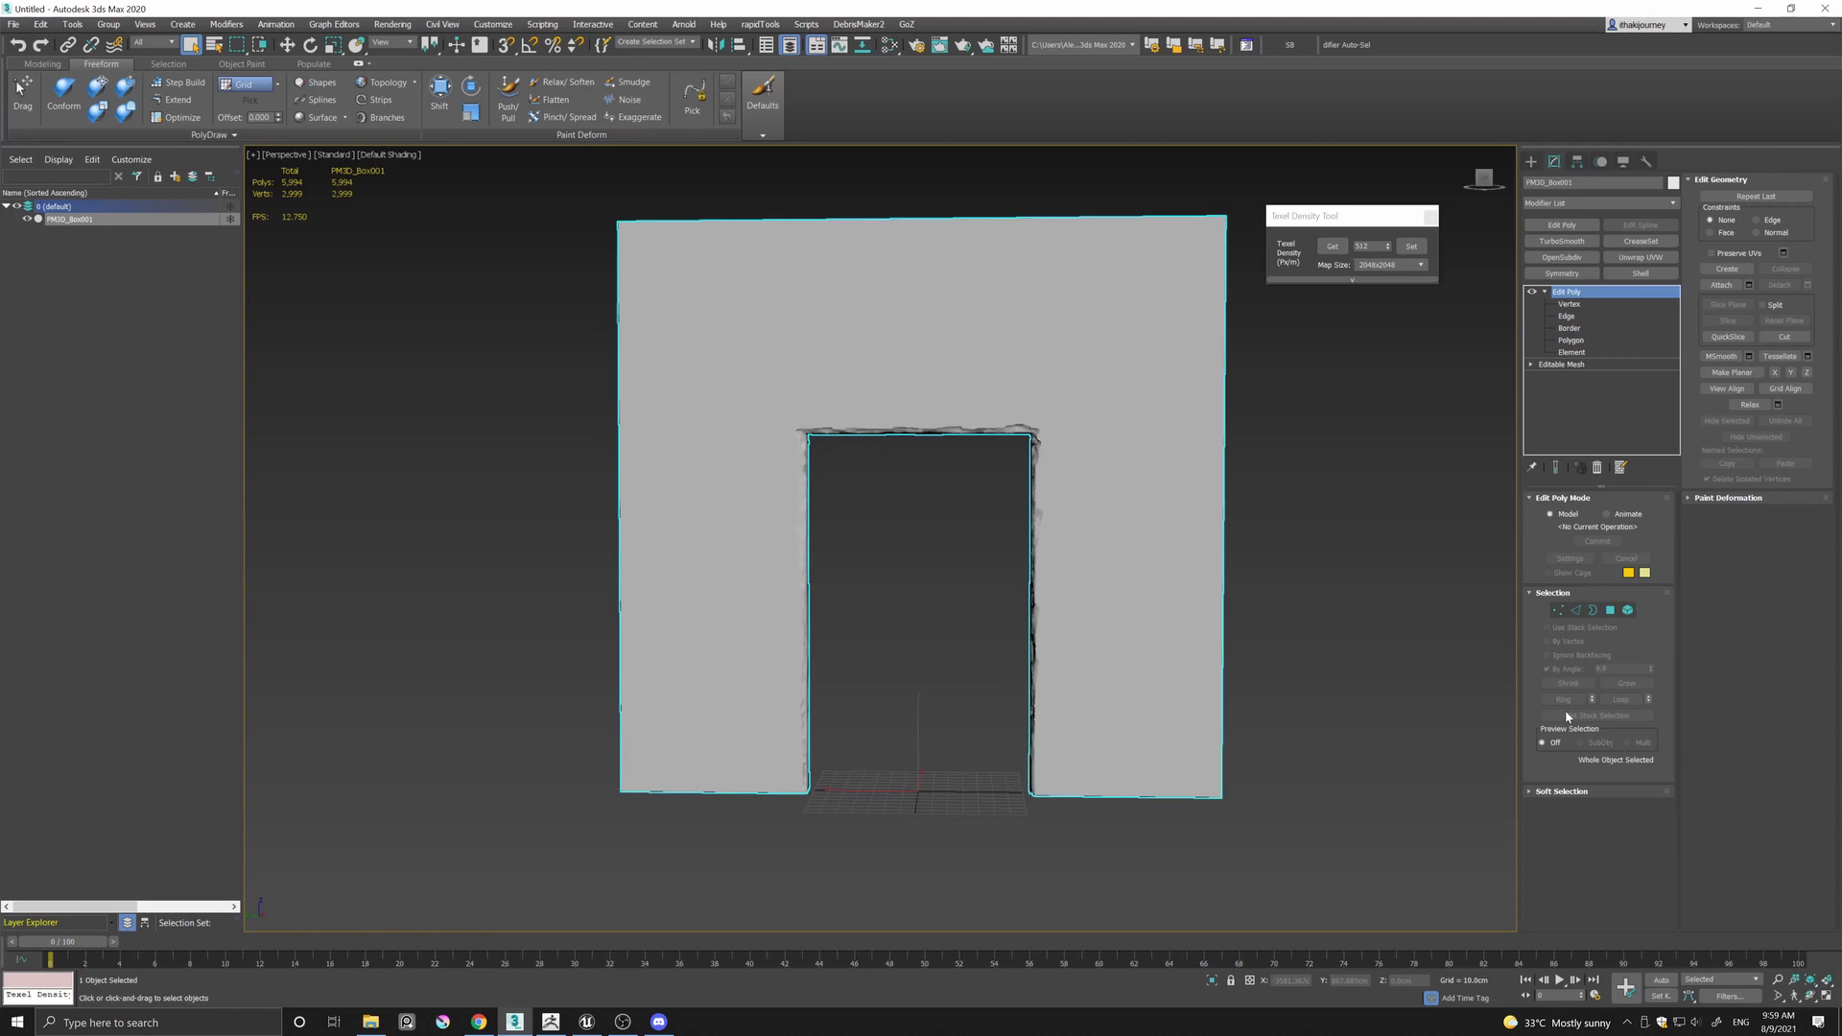
{"action": "left_click", "coordinate": [1565, 341]}
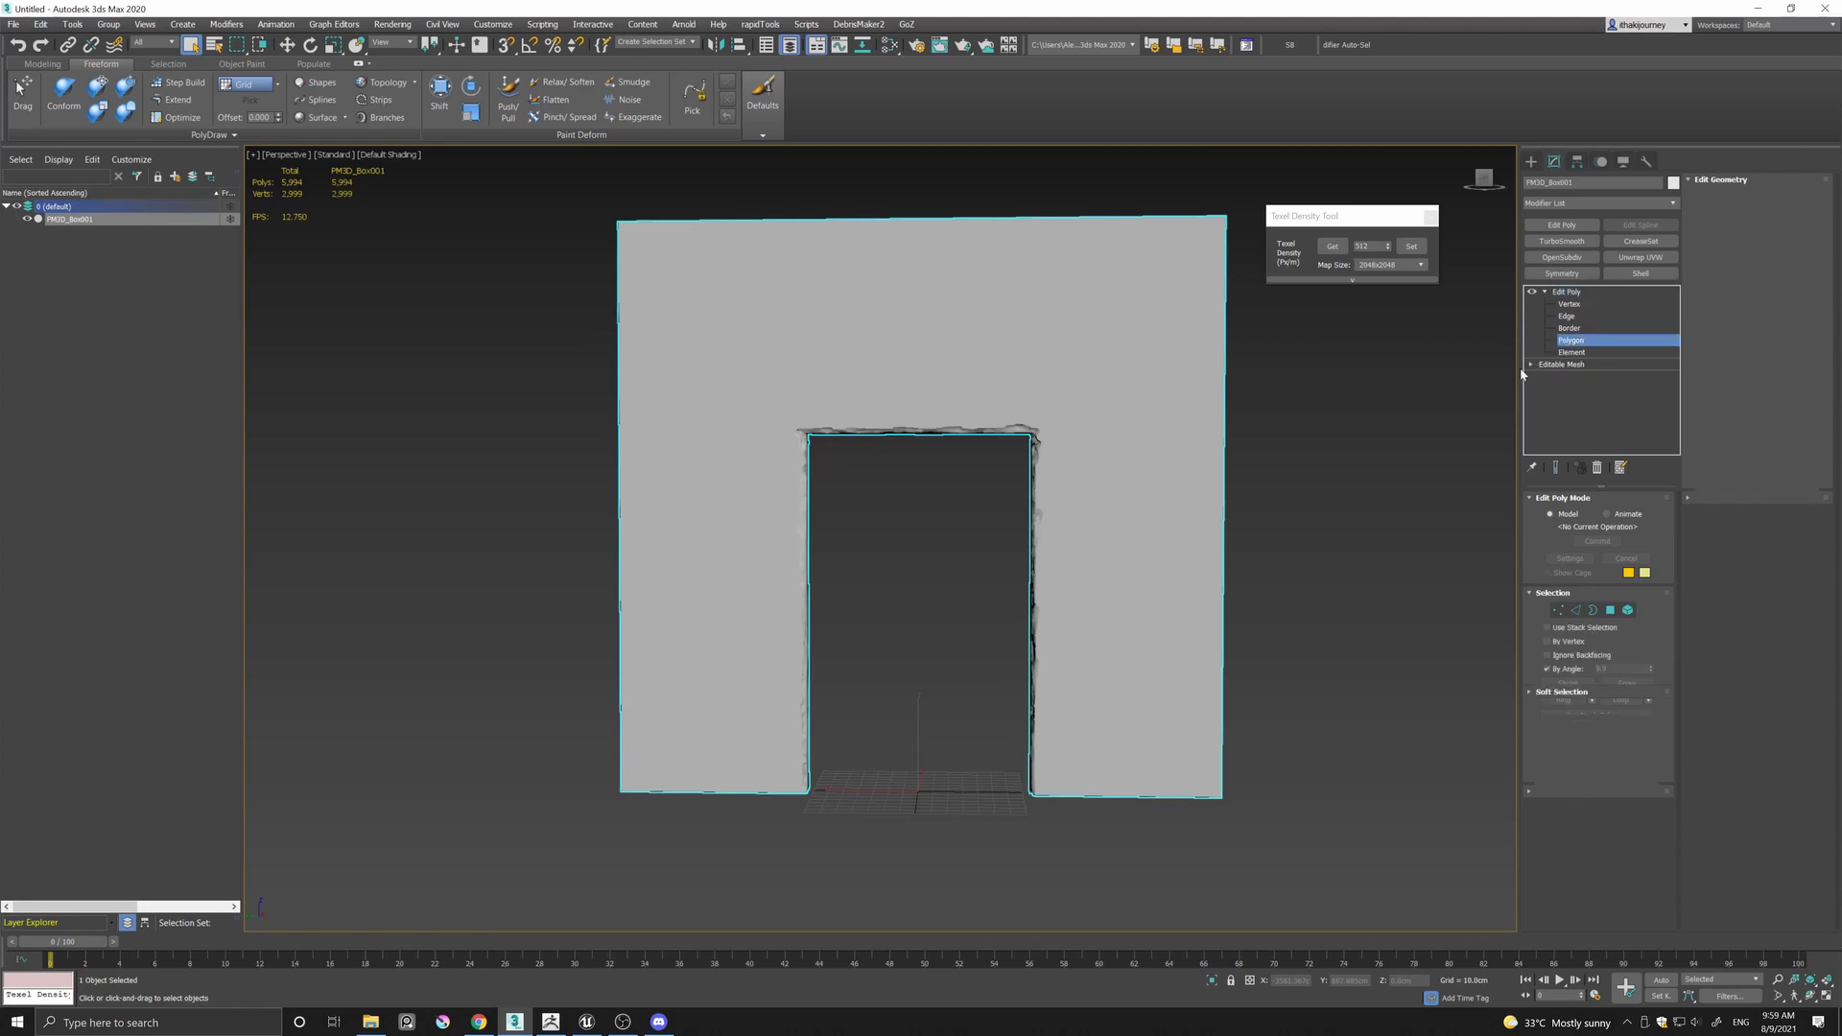
{"action": "left_click", "coordinate": [1056, 347]}
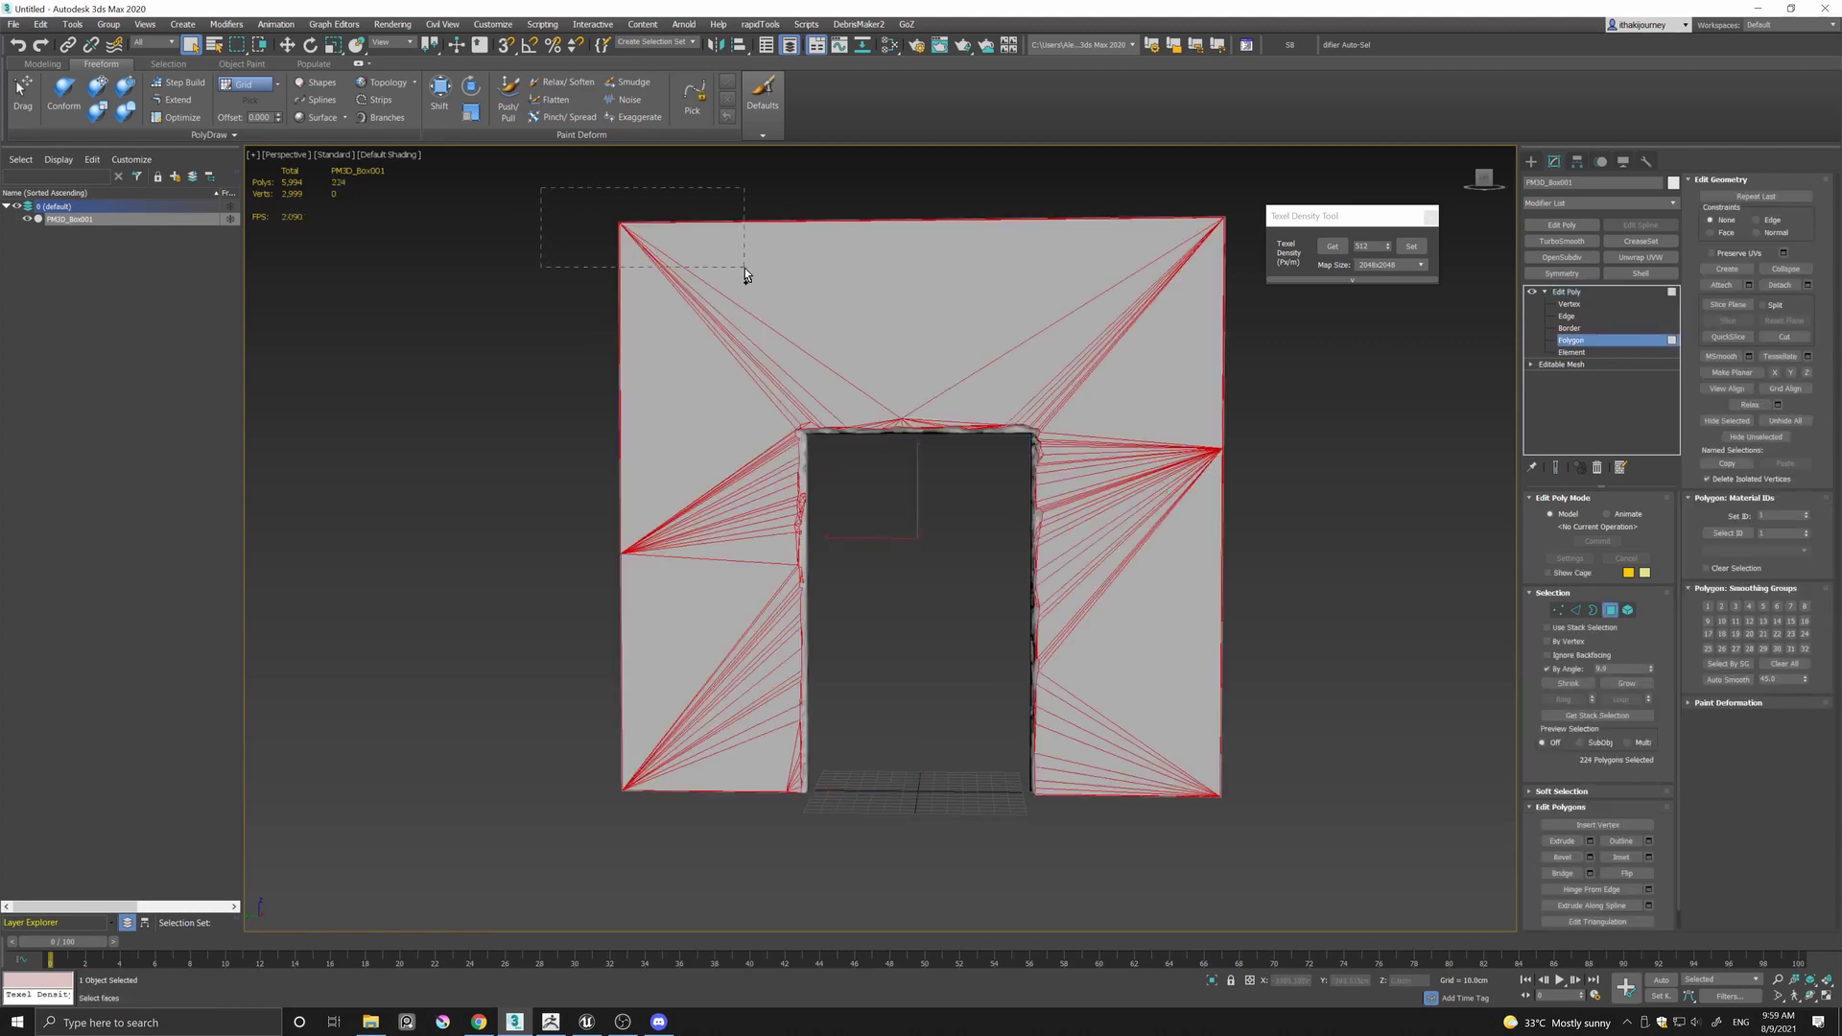
{"action": "left_click_drag", "start_coordinate": [744, 276], "coordinate": [744, 275], "text": "ctrl"}
{"action": "left_click_drag", "start_coordinate": [1187, 655], "coordinate": [1331, 850], "text": "ctrl"}
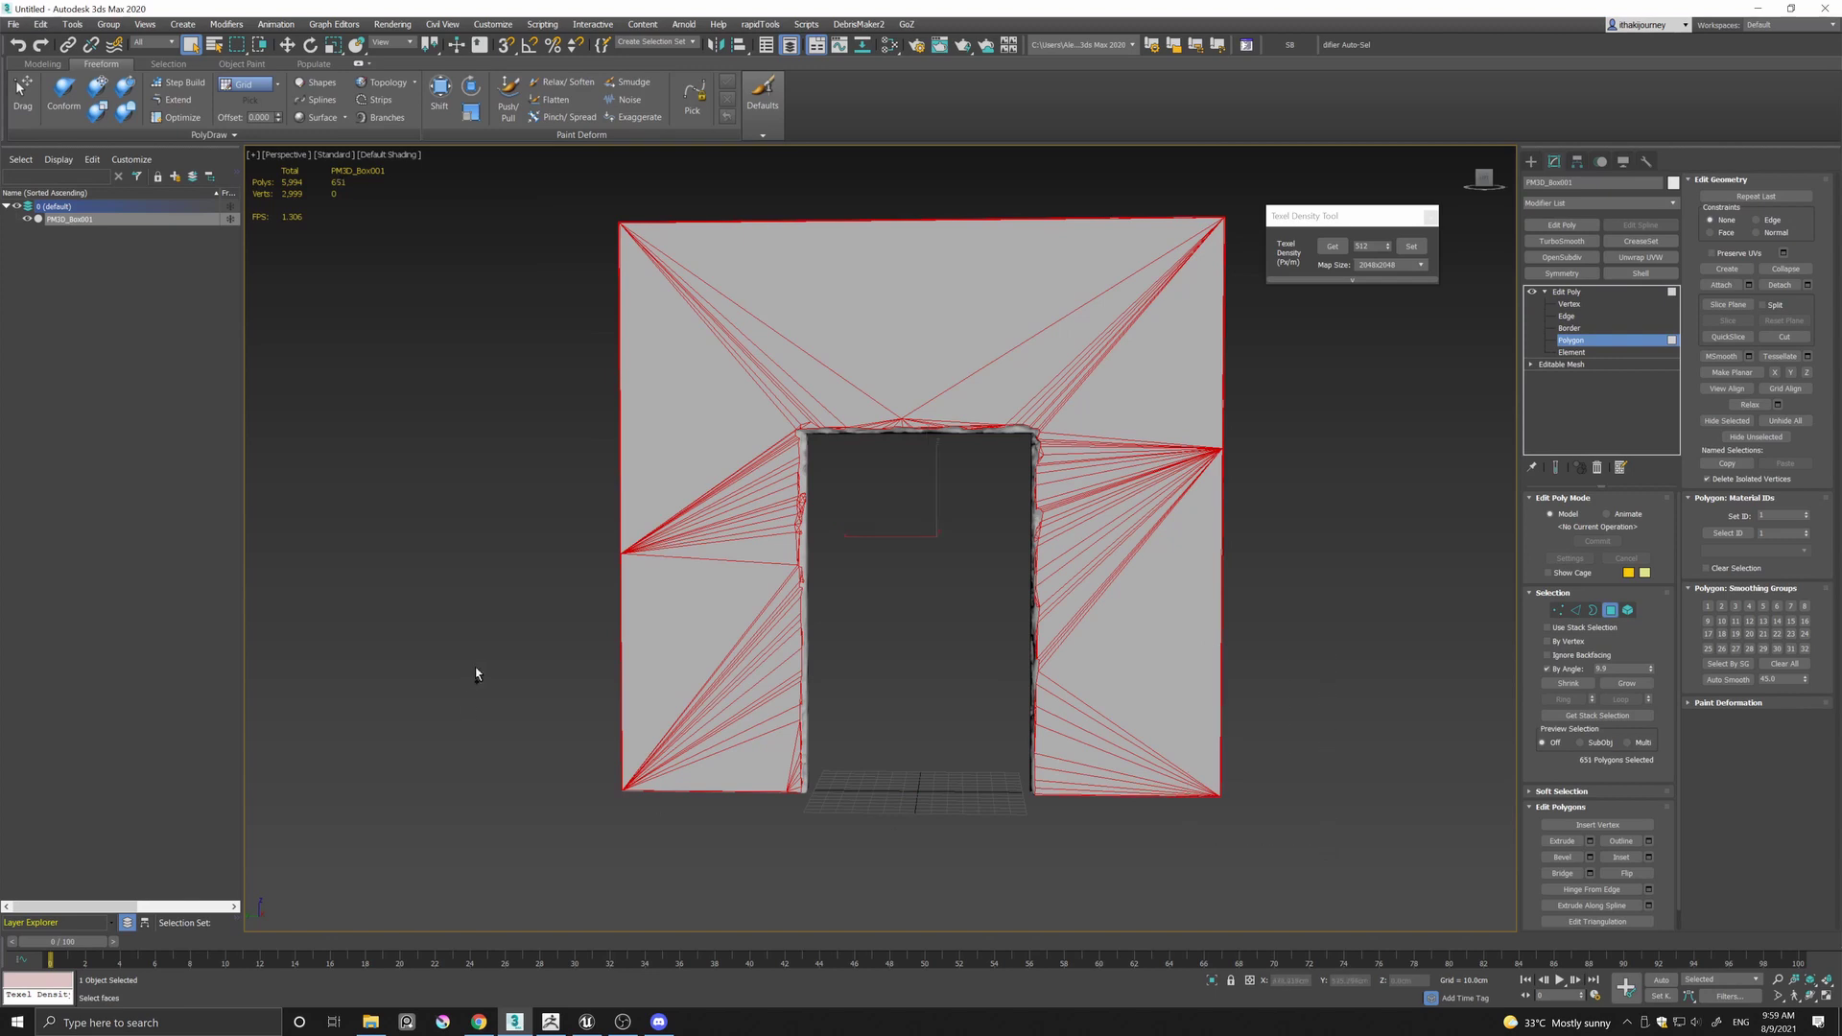
{"action": "left_click_drag", "start_coordinate": [475, 674], "coordinate": [669, 837], "text": "ctrl"}
{"action": "middle_click_drag", "start_coordinate": [810, 732], "coordinate": [568, 722], "text": "alt"}
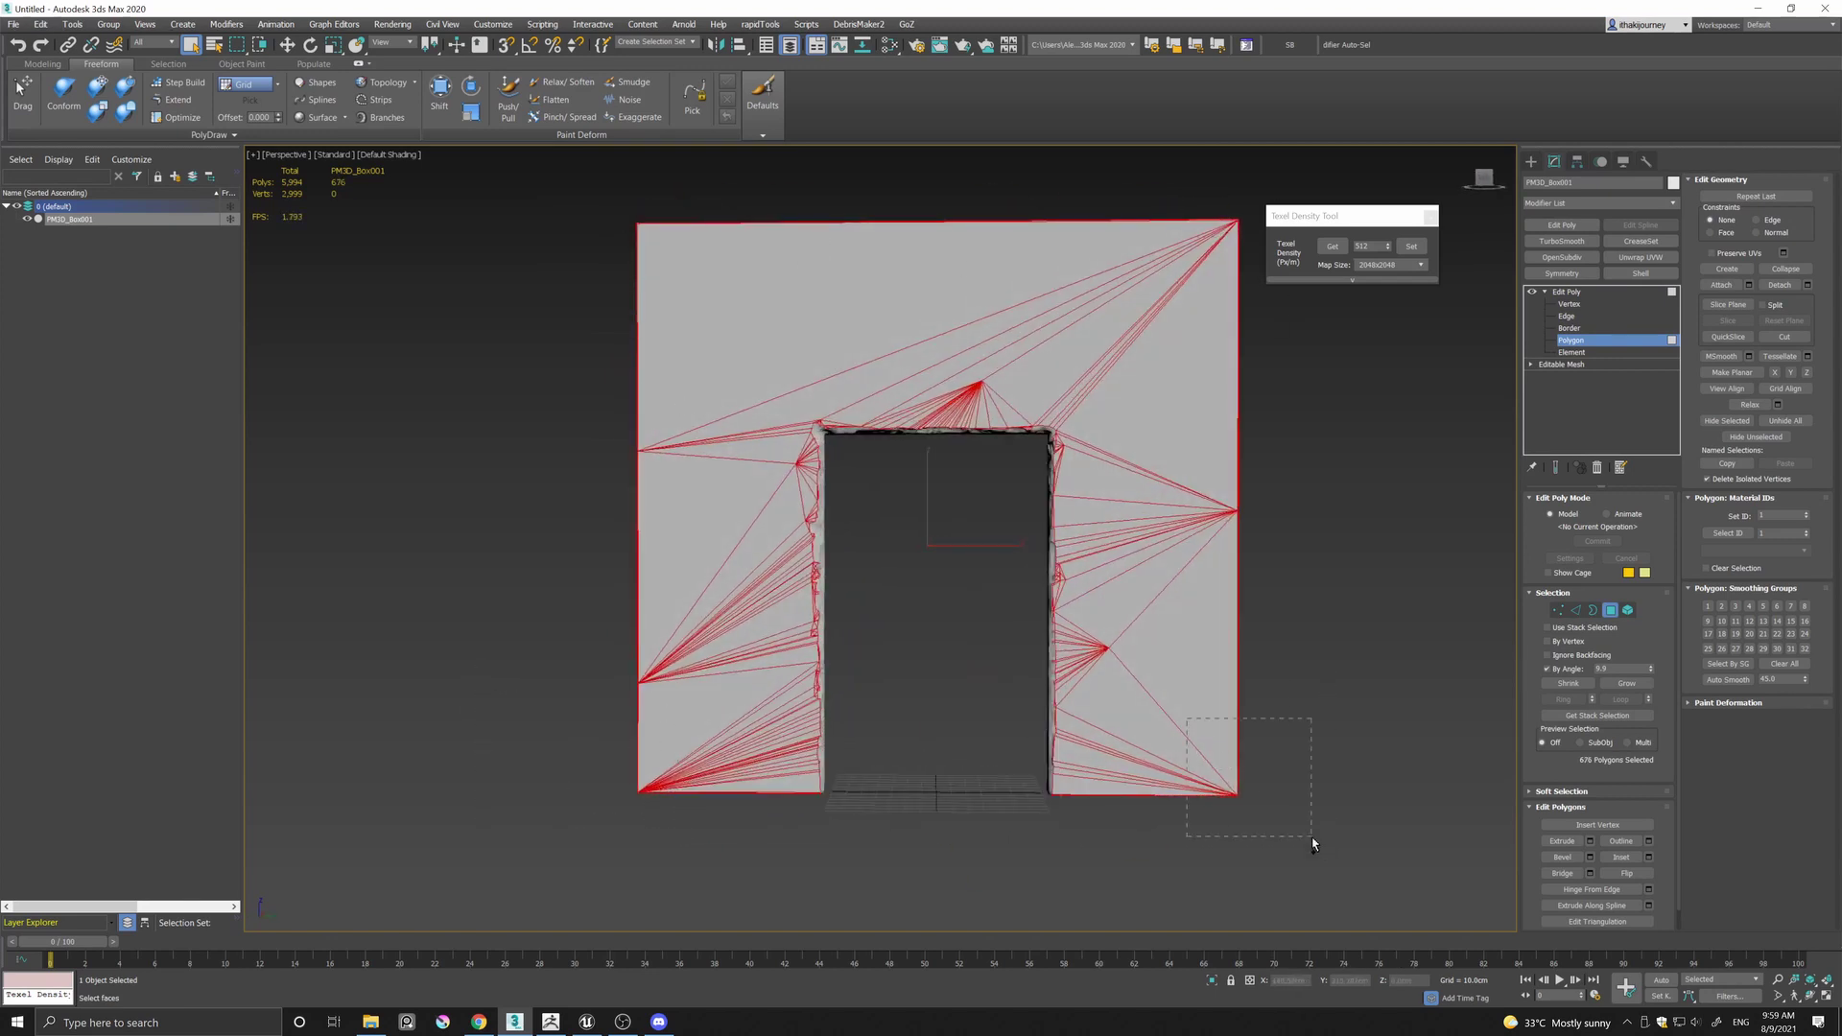
{"action": "middle_click_drag", "start_coordinate": [1101, 689], "coordinate": [1069, 604], "text": "alt"}
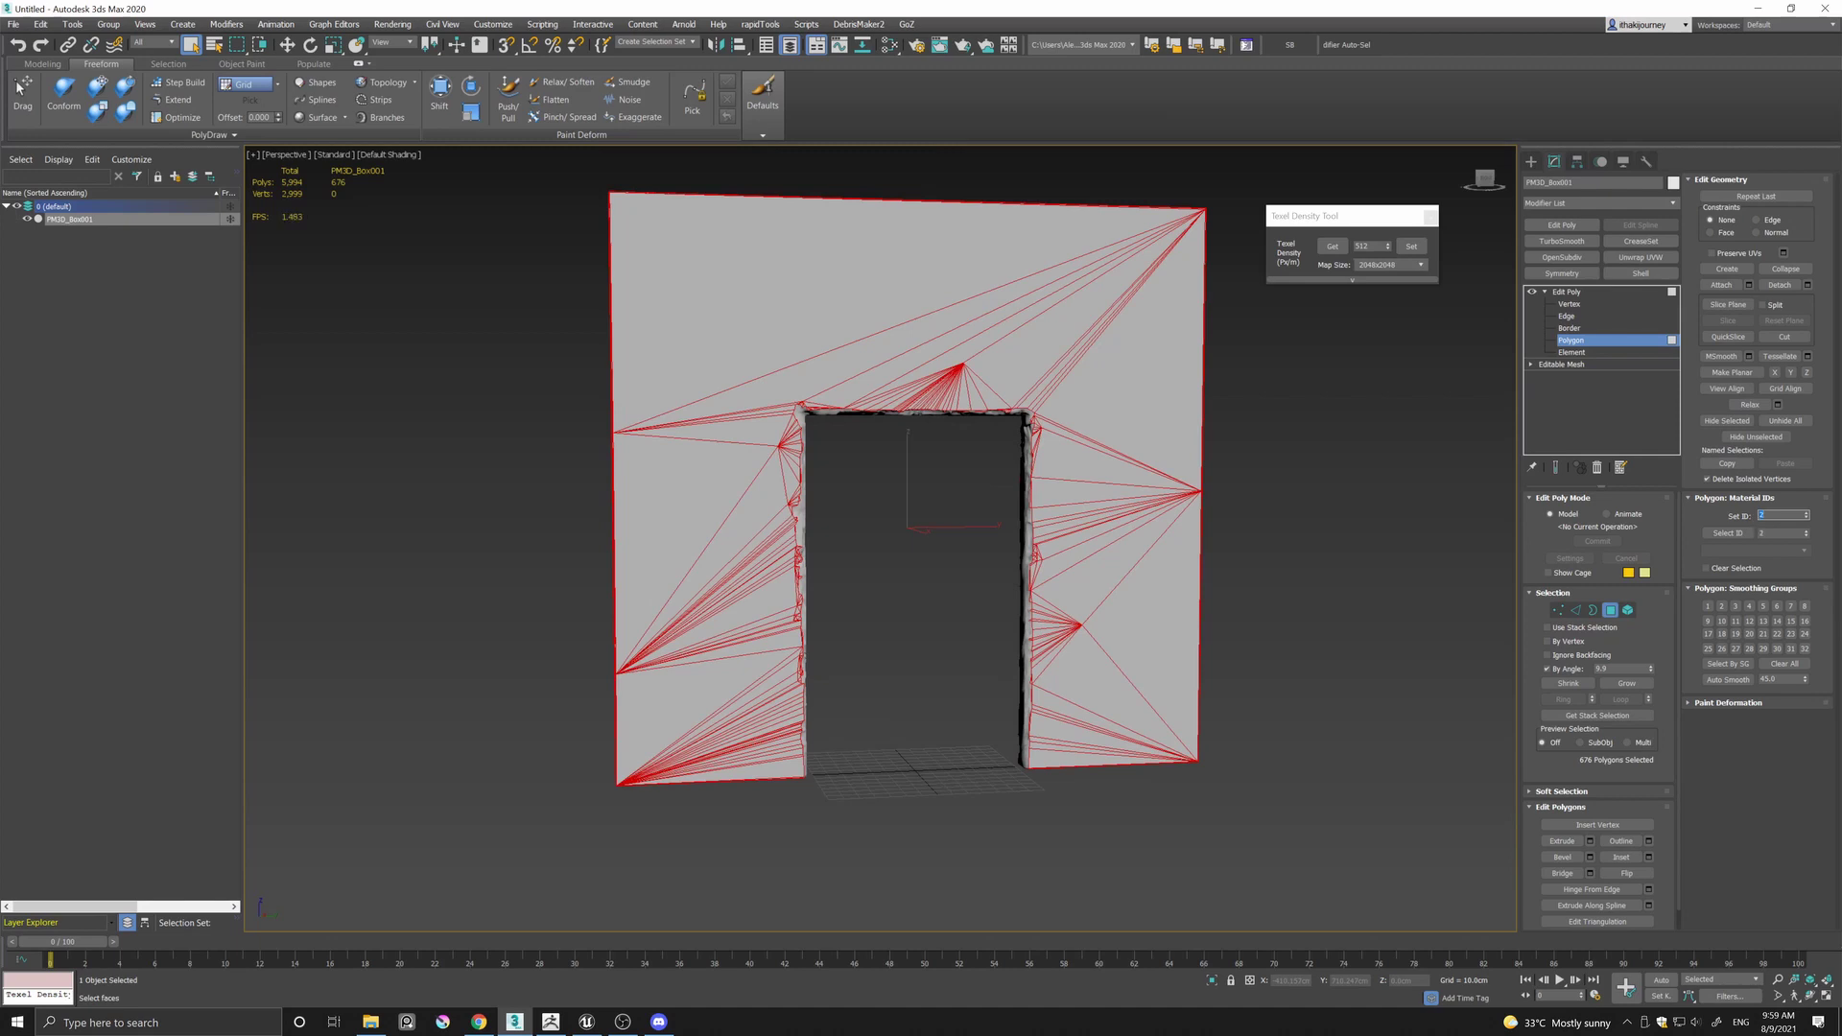
{"action": "middle_click_drag", "start_coordinate": [781, 689], "coordinate": [772, 679]}
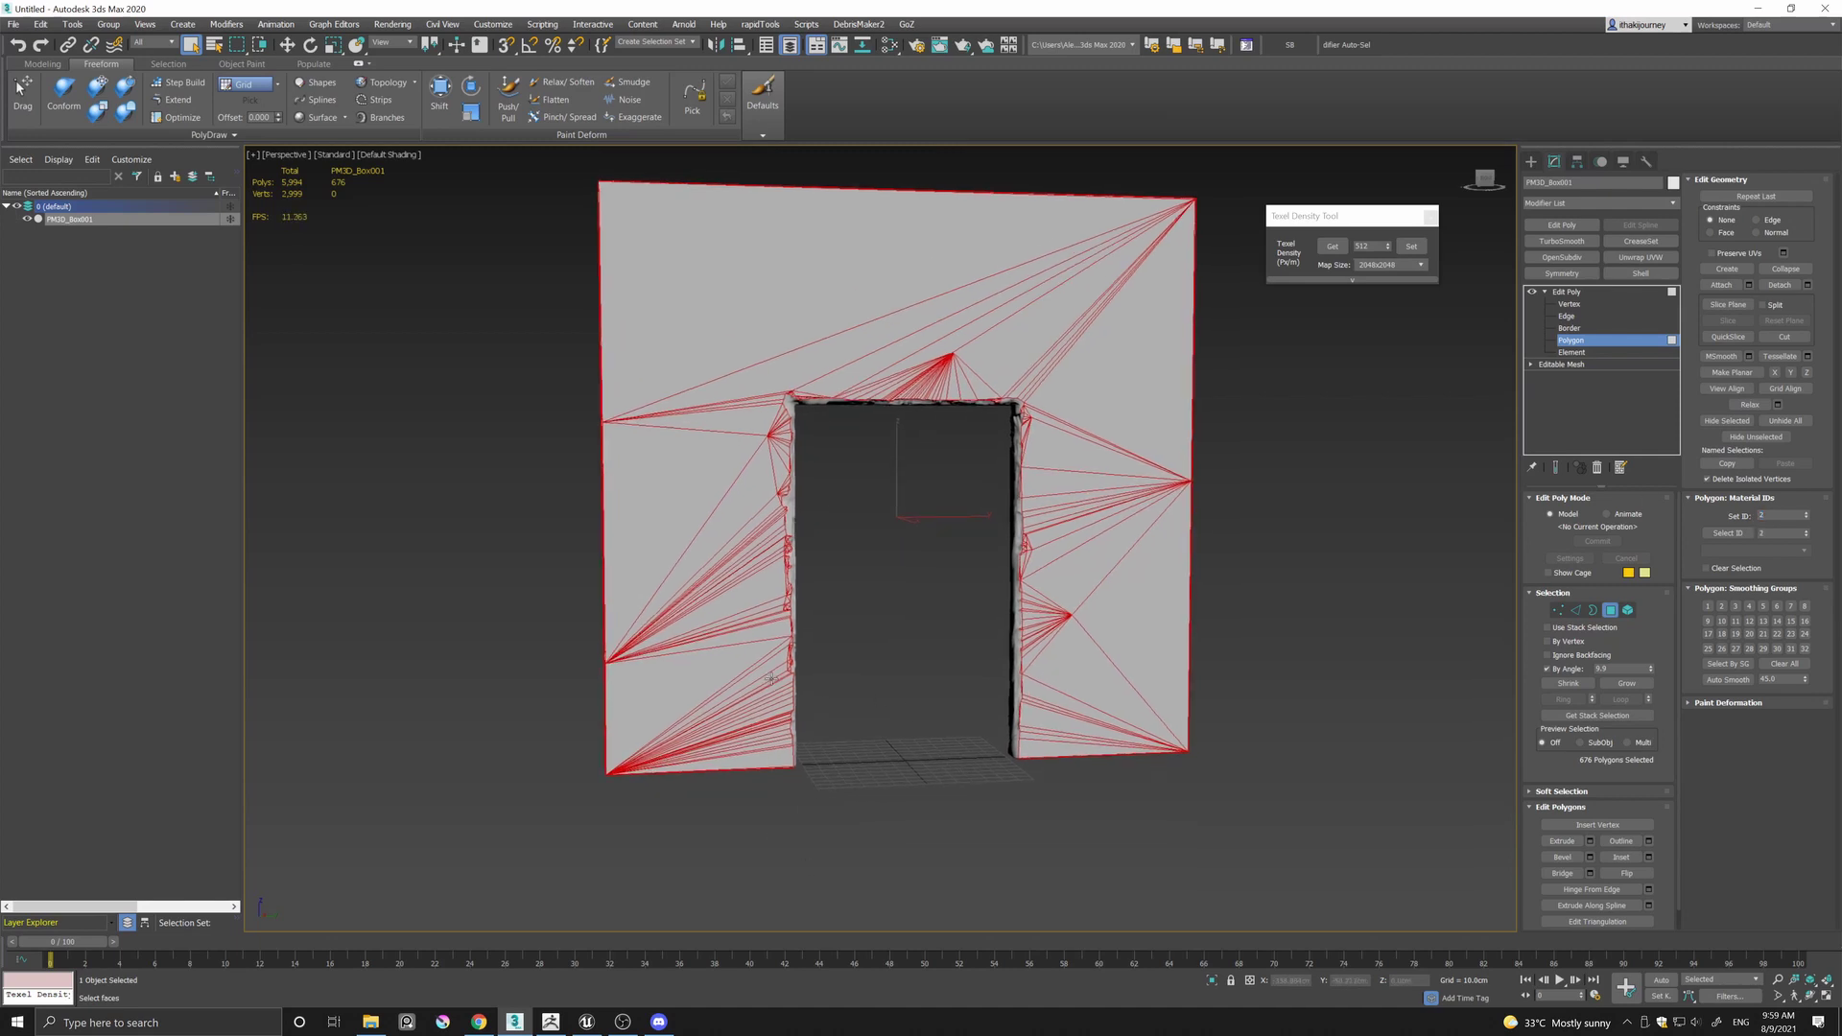
Apply the existing Multi/Sub-Object material from the Slate Material Editor to the wall, deselect the faces and close the editor.
{"action": "key", "text": "m"}
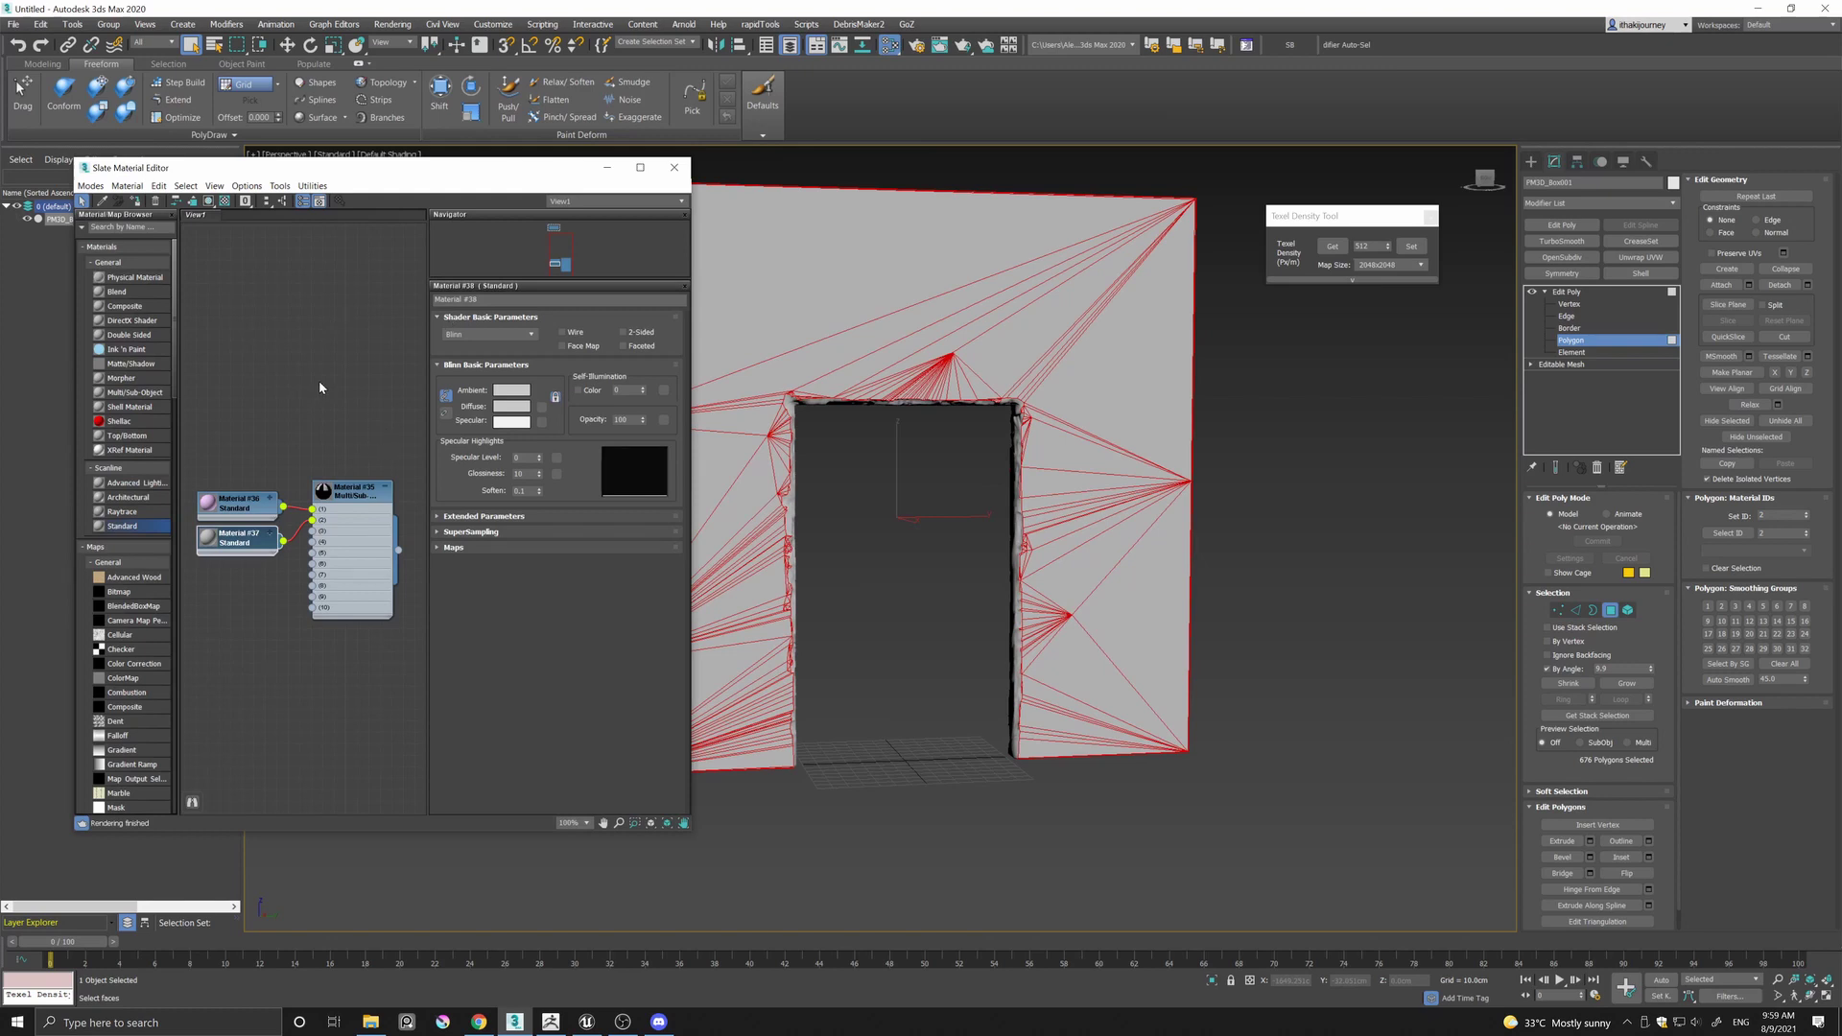
{"action": "right_click", "coordinate": [325, 430]}
{"action": "left_click", "coordinate": [293, 366]}
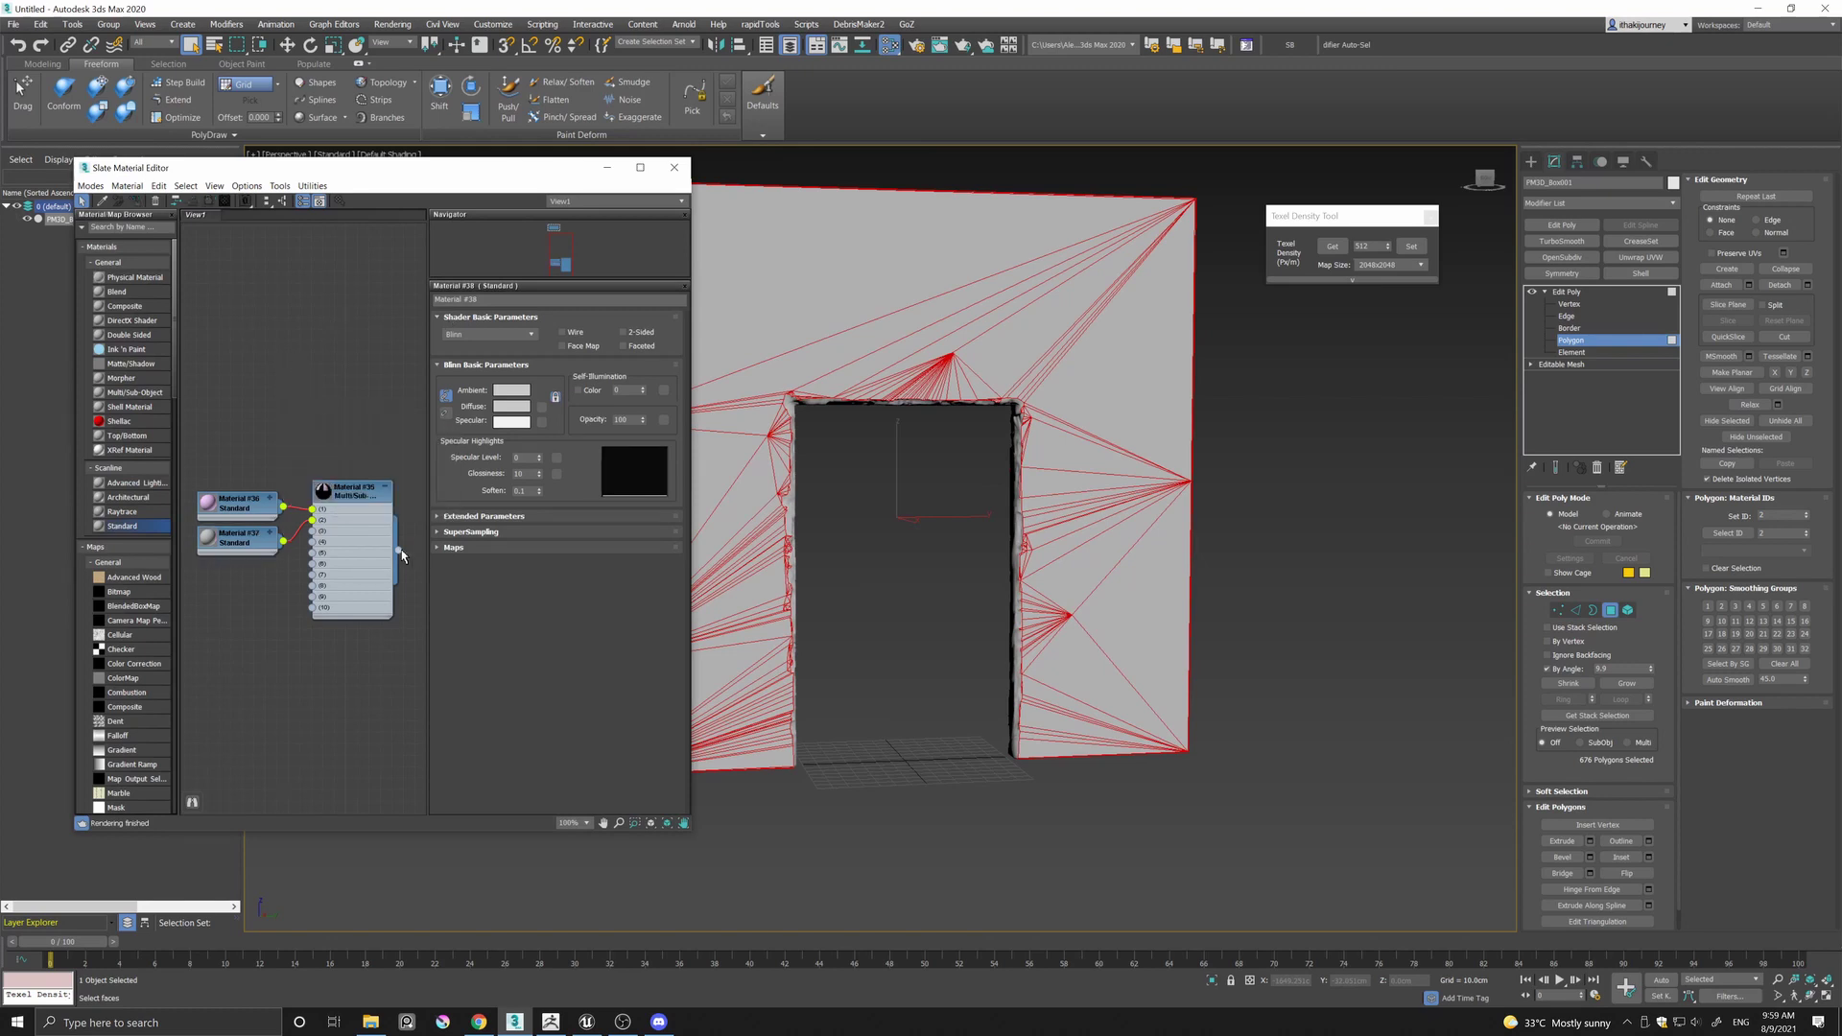
{"action": "left_click_drag", "start_coordinate": [399, 551], "coordinate": [729, 355]}
{"action": "middle_click_drag", "start_coordinate": [962, 534], "coordinate": [989, 584]}
{"action": "left_click", "coordinate": [1030, 557]}
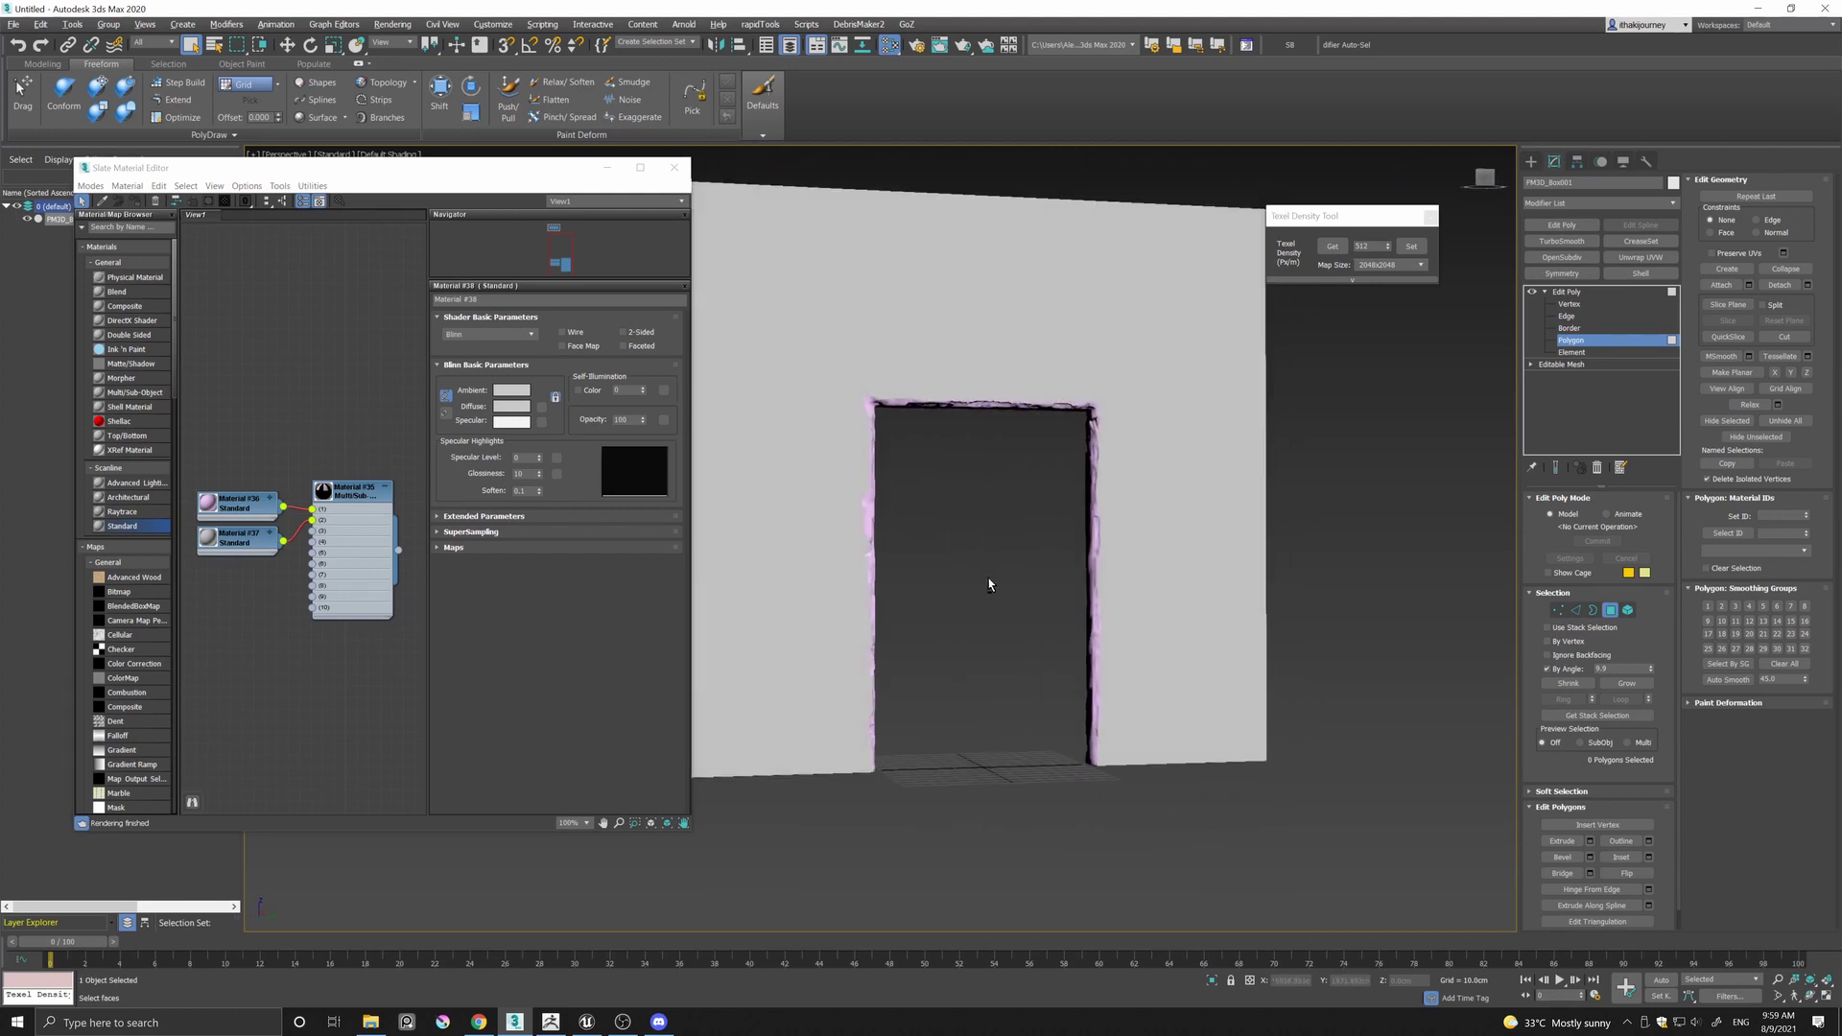
{"action": "left_click", "coordinate": [674, 168]}
Add an Unwrap UVW modifier to the whole wall, open its UV editor and enlarge the editor window.
{"action": "middle_click_drag", "start_coordinate": [904, 308], "coordinate": [868, 432], "text": "alt"}
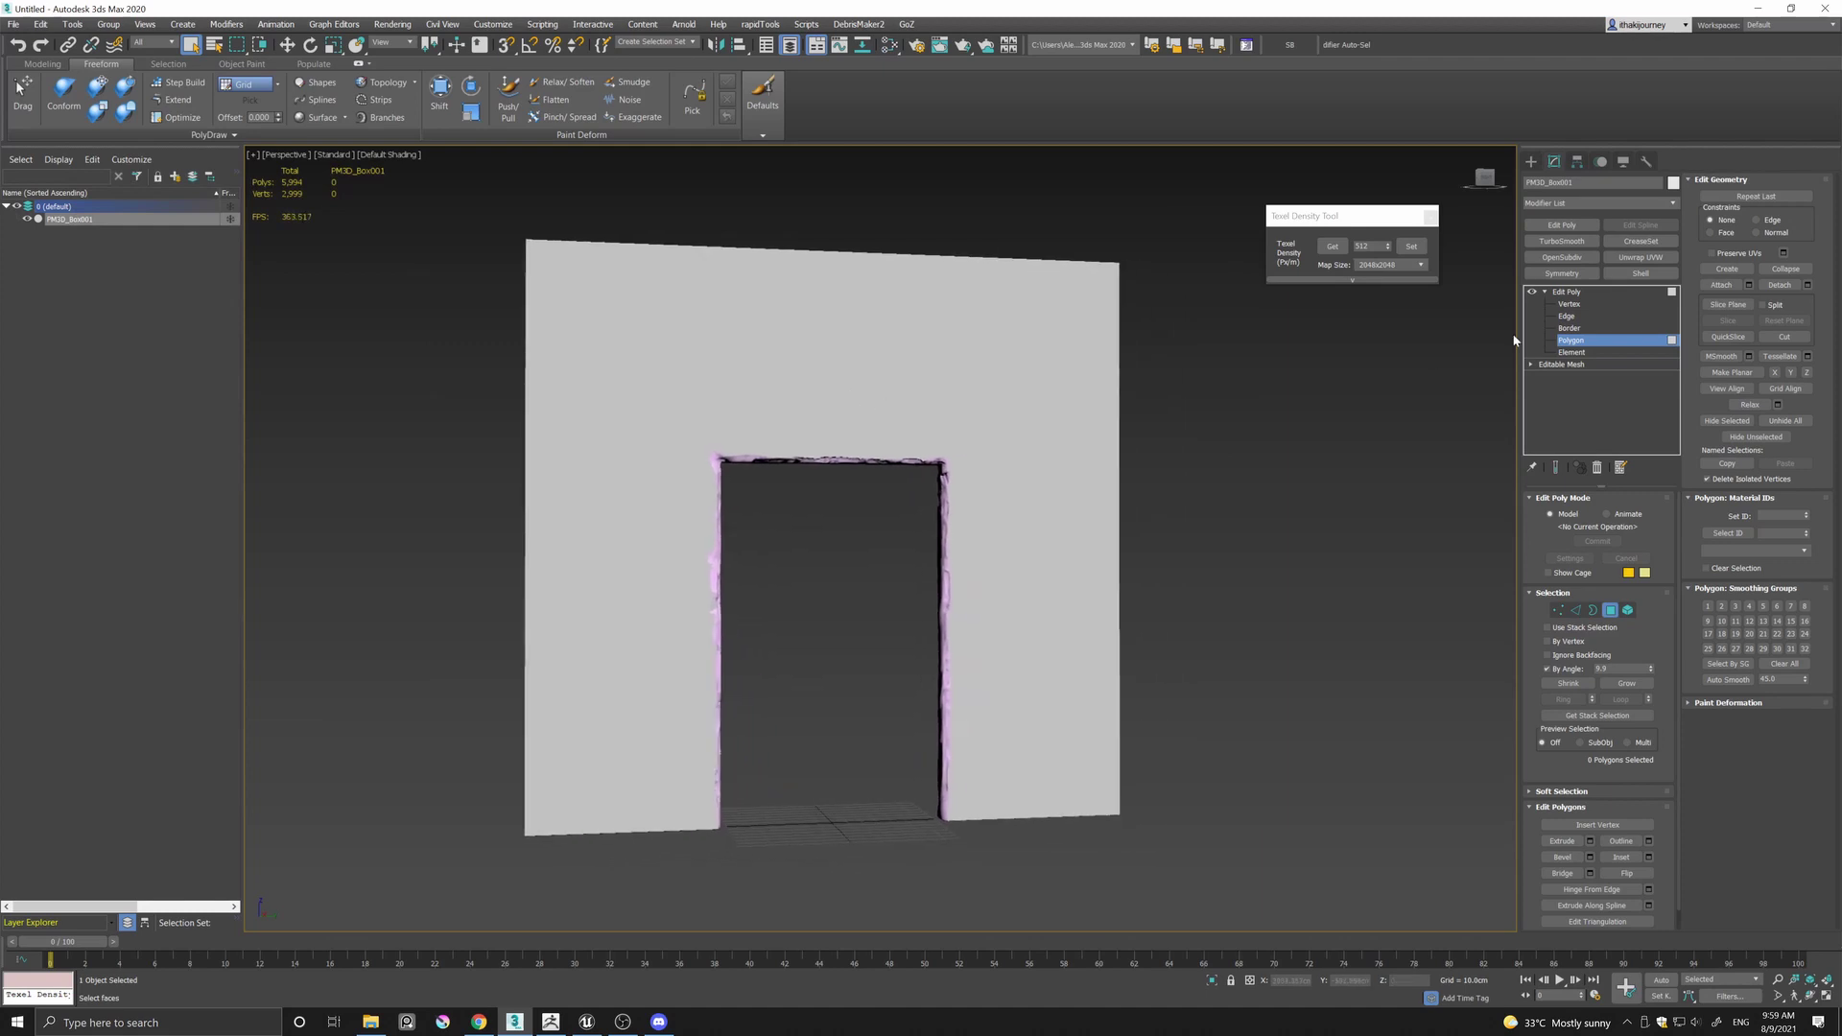
{"action": "left_click", "coordinate": [1570, 293]}
{"action": "left_click", "coordinate": [1641, 257]}
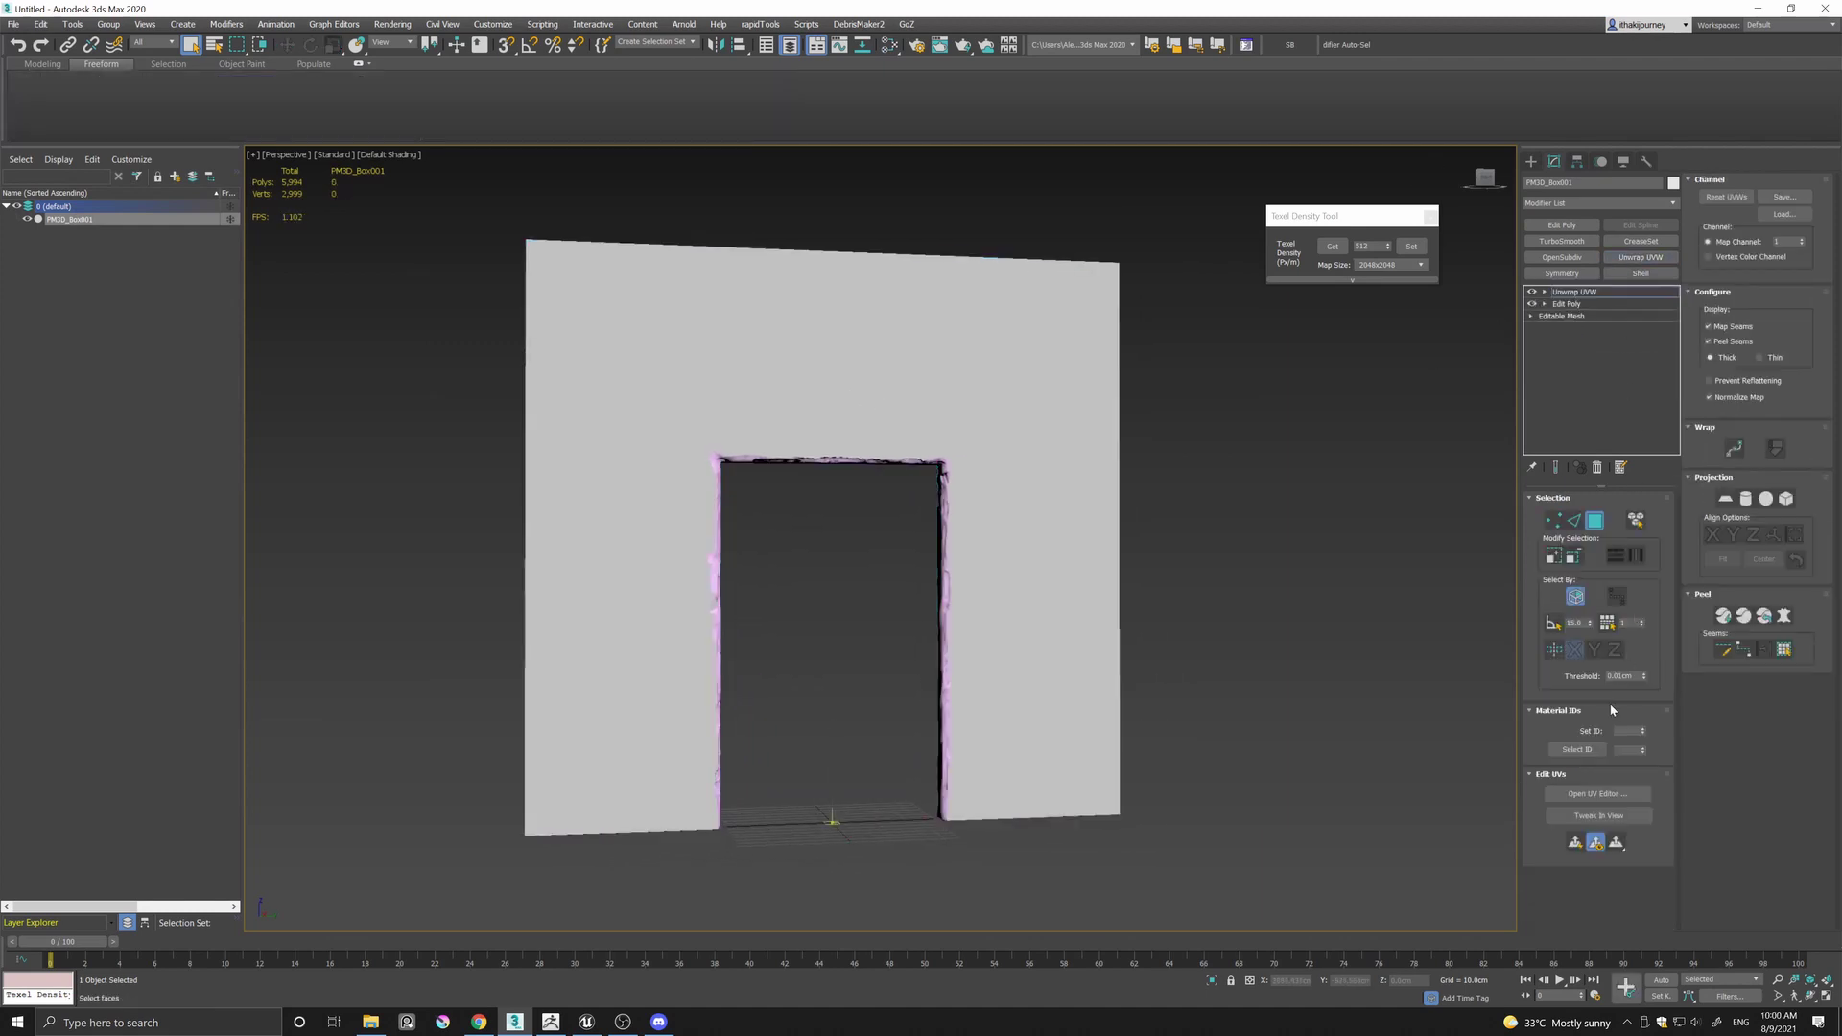
{"action": "left_click", "coordinate": [1598, 793]}
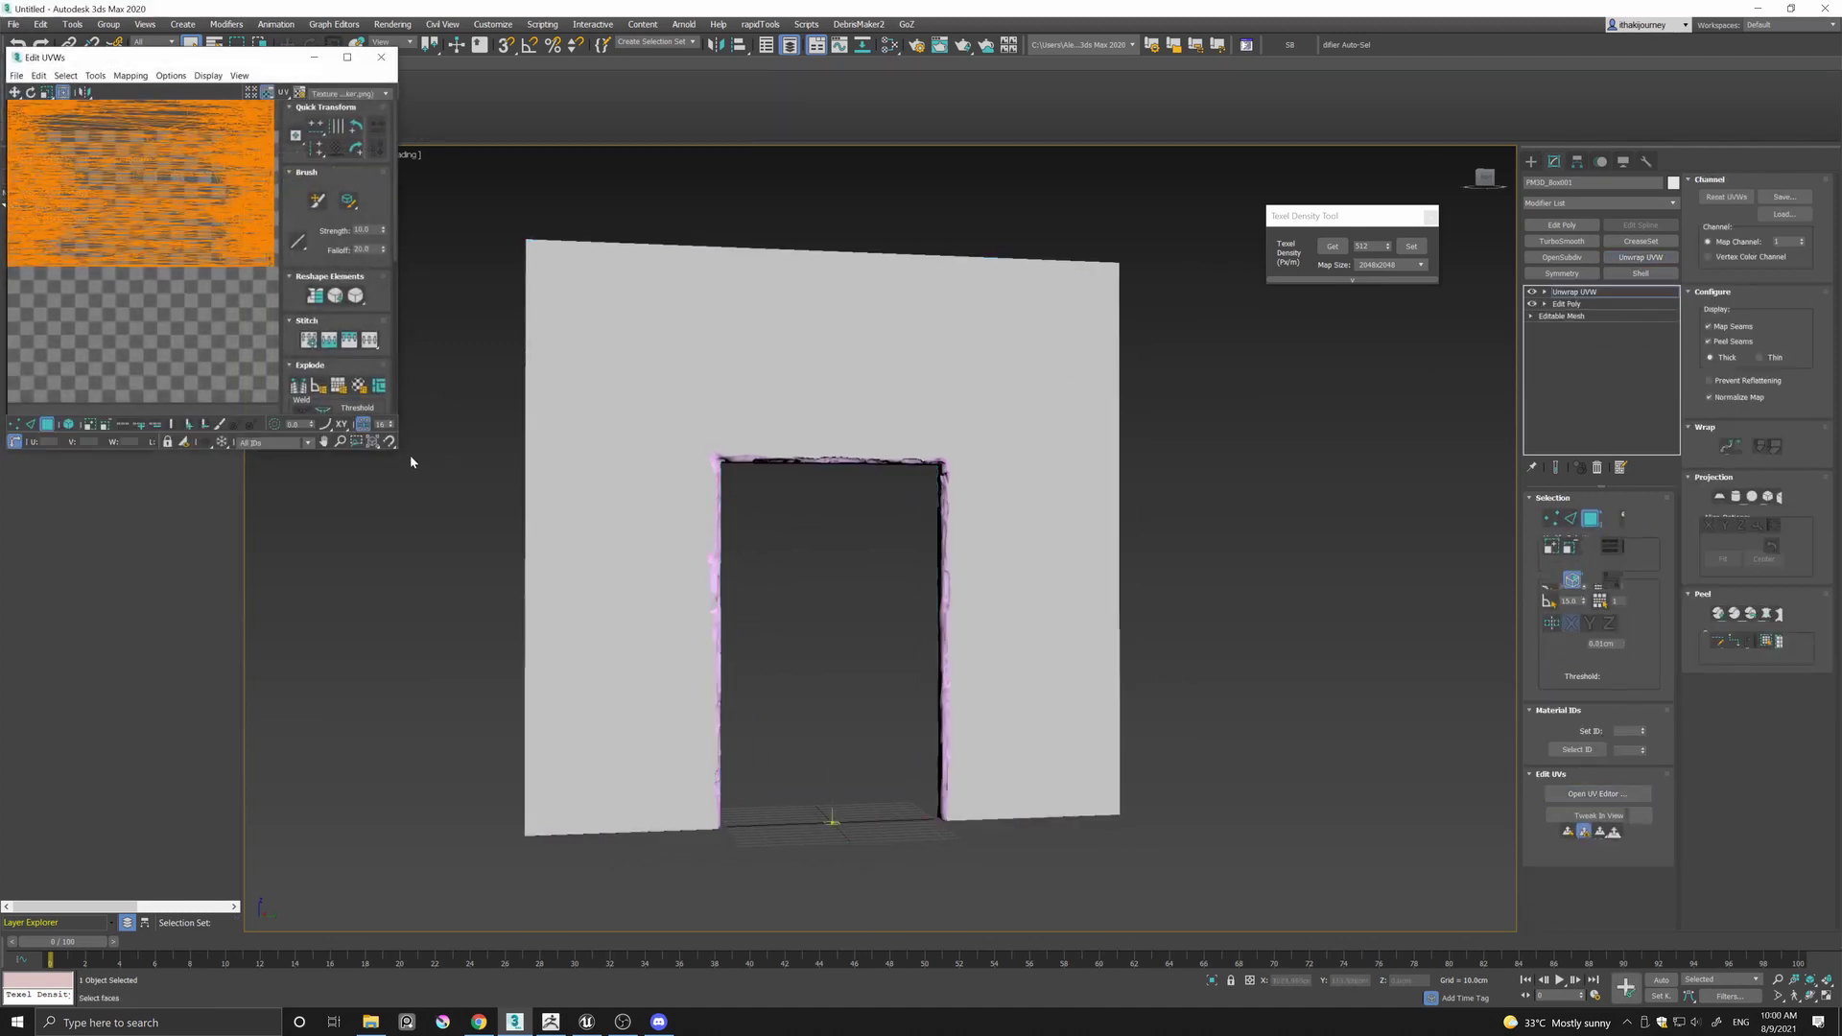
{"action": "left_click_drag", "start_coordinate": [411, 461], "coordinate": [573, 739]}
{"action": "middle_click_drag", "start_coordinate": [768, 493], "coordinate": [1005, 494]}
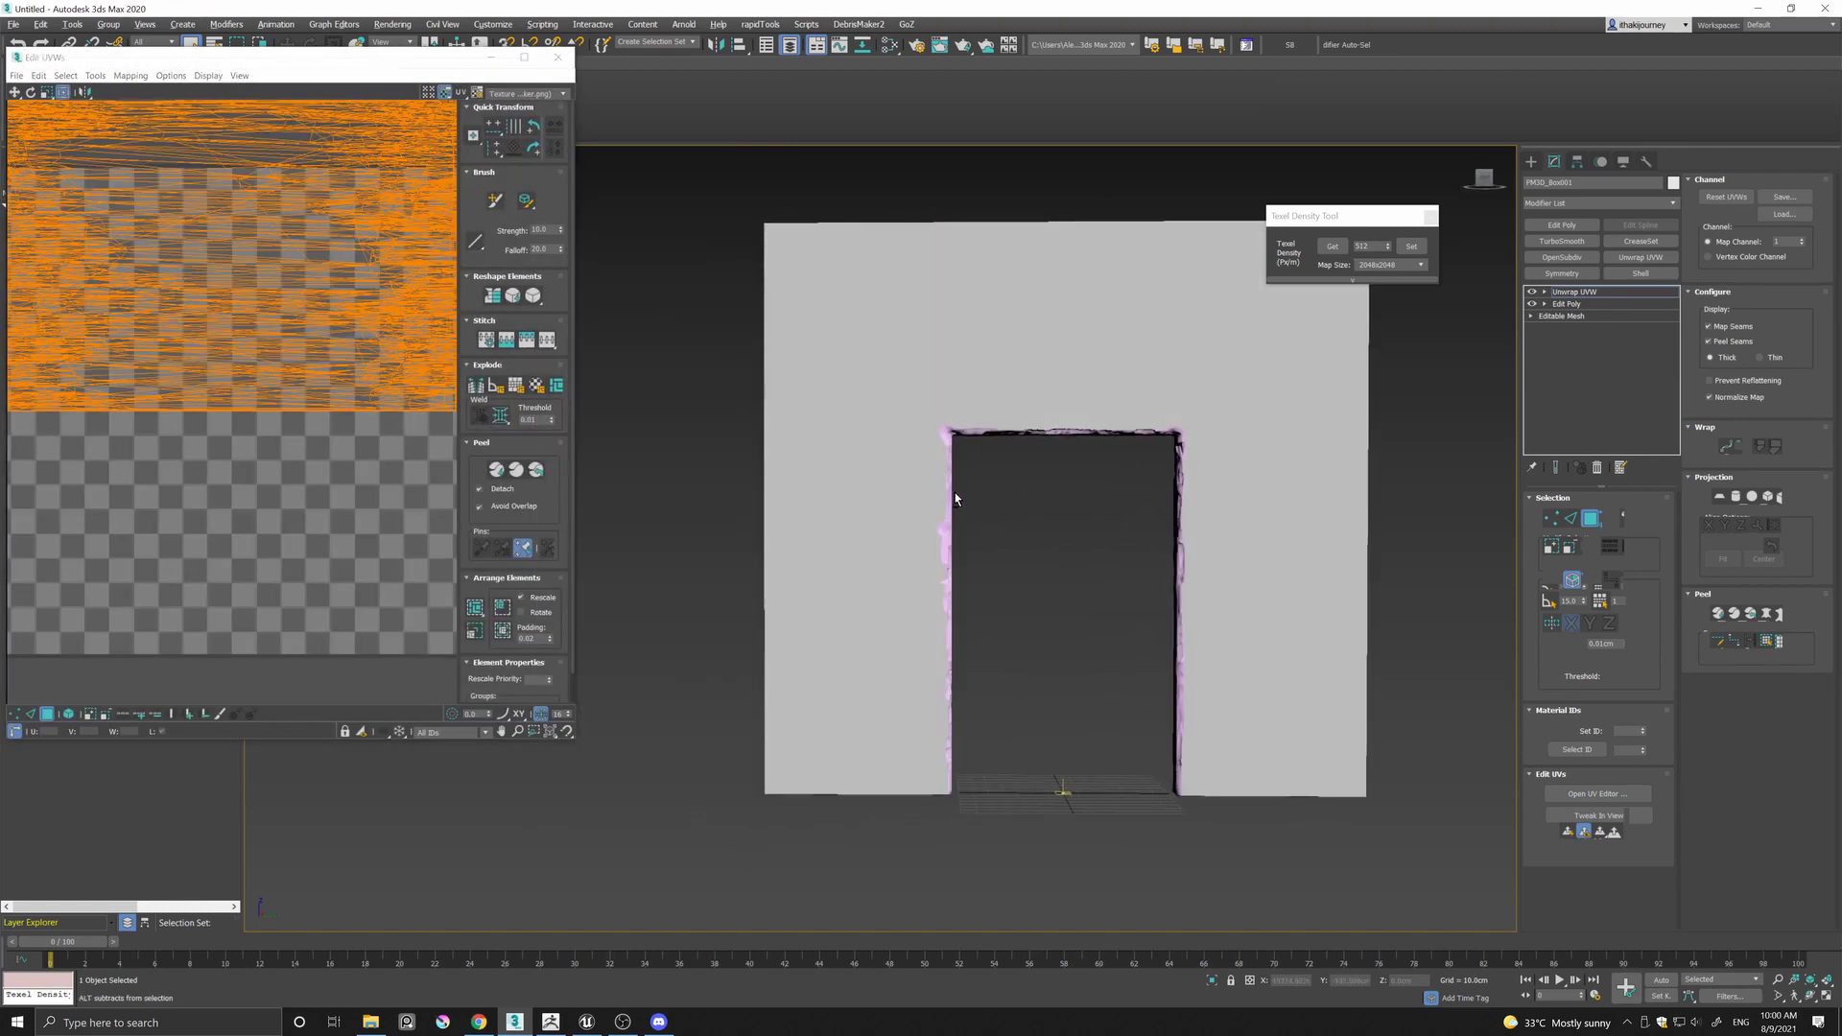
Select the wall's flat front face by planar angle, quick planar map it, and move its UV shell outside the texture tile.
{"action": "left_click", "coordinate": [1545, 293]}
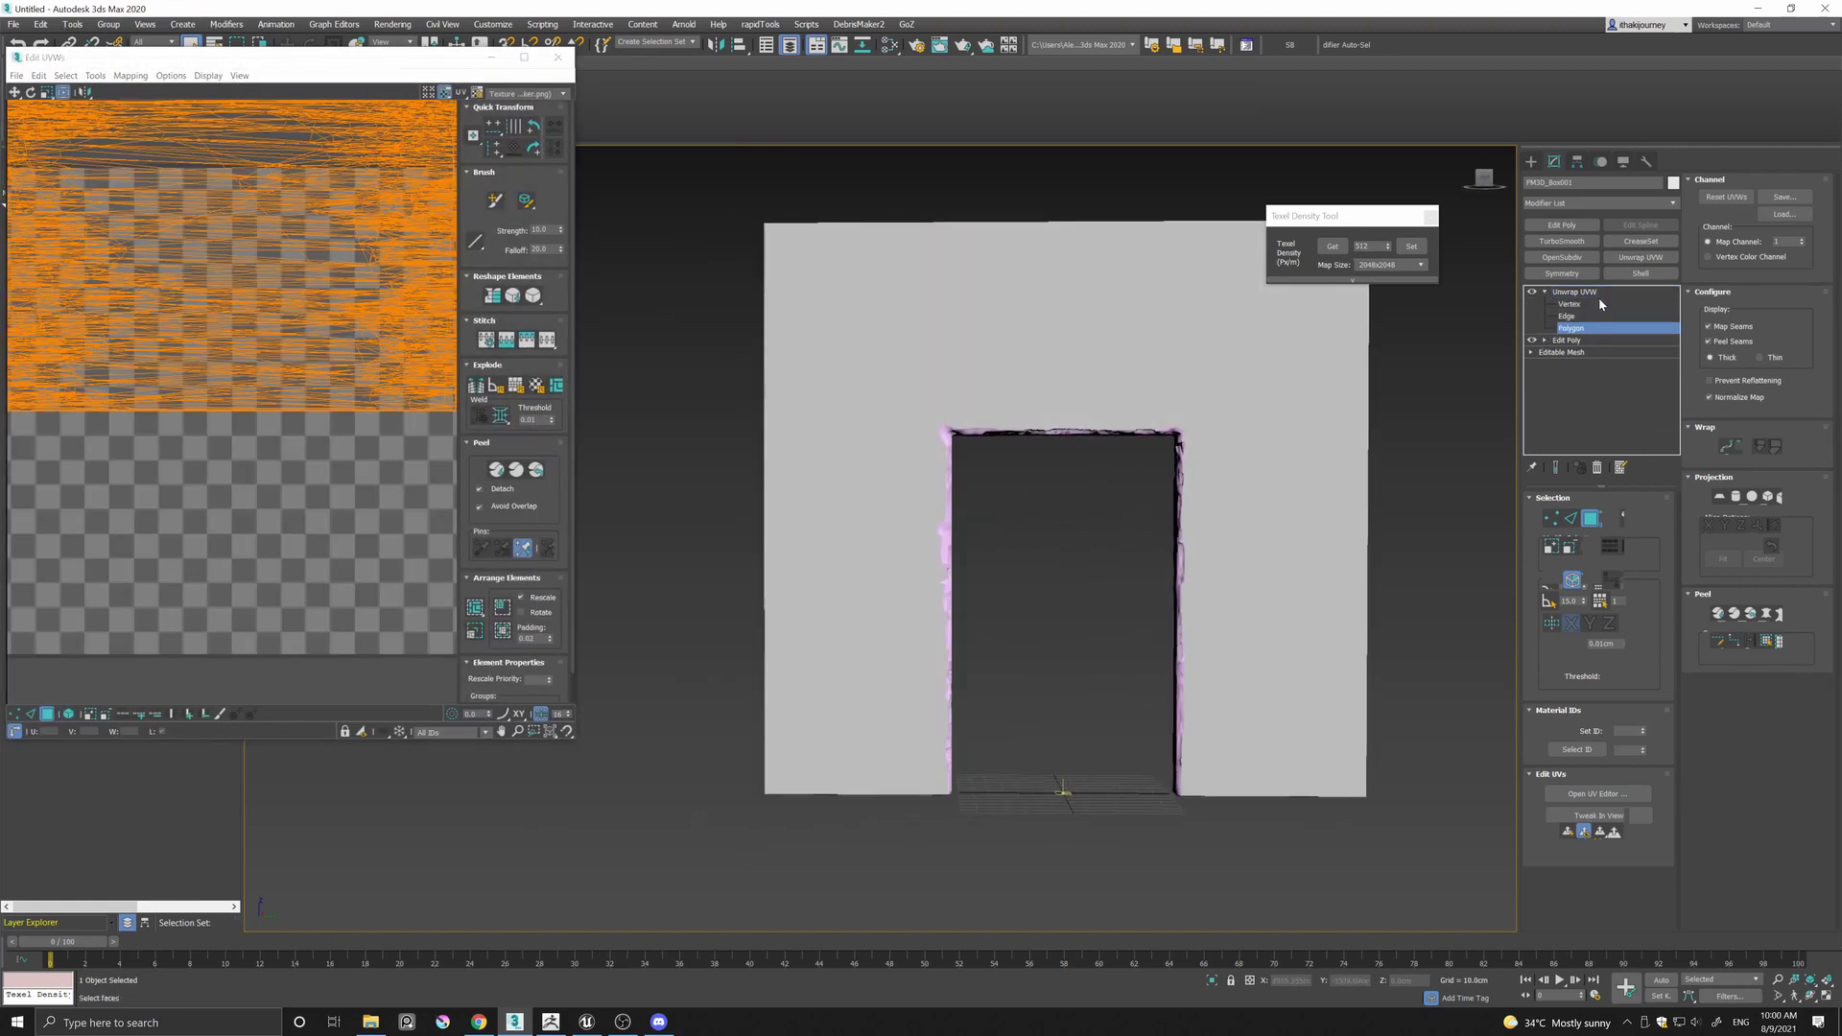
{"action": "left_click", "coordinate": [1549, 602]}
{"action": "left_click", "coordinate": [913, 310]}
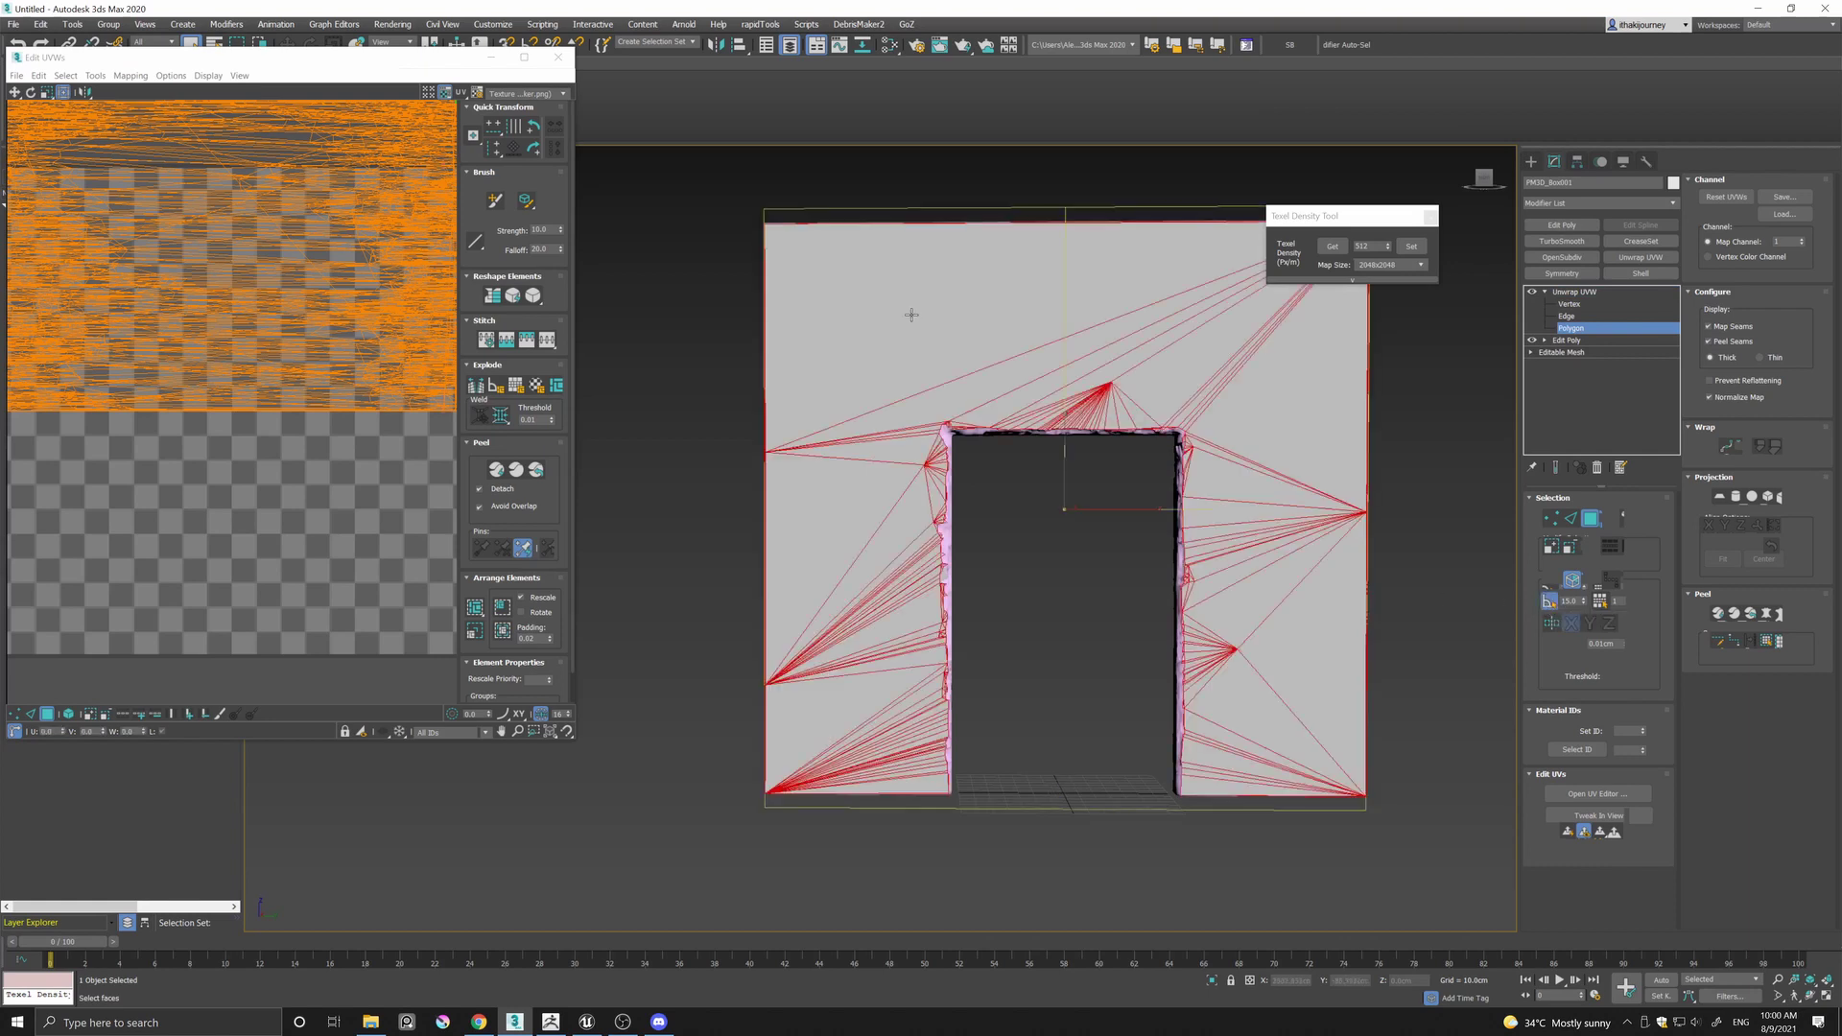
{"action": "scroll", "coordinate": [330, 394], "scroll_direction": "down", "scroll_amount": 2}
{"action": "middle_click_drag", "start_coordinate": [330, 394], "coordinate": [389, 456]}
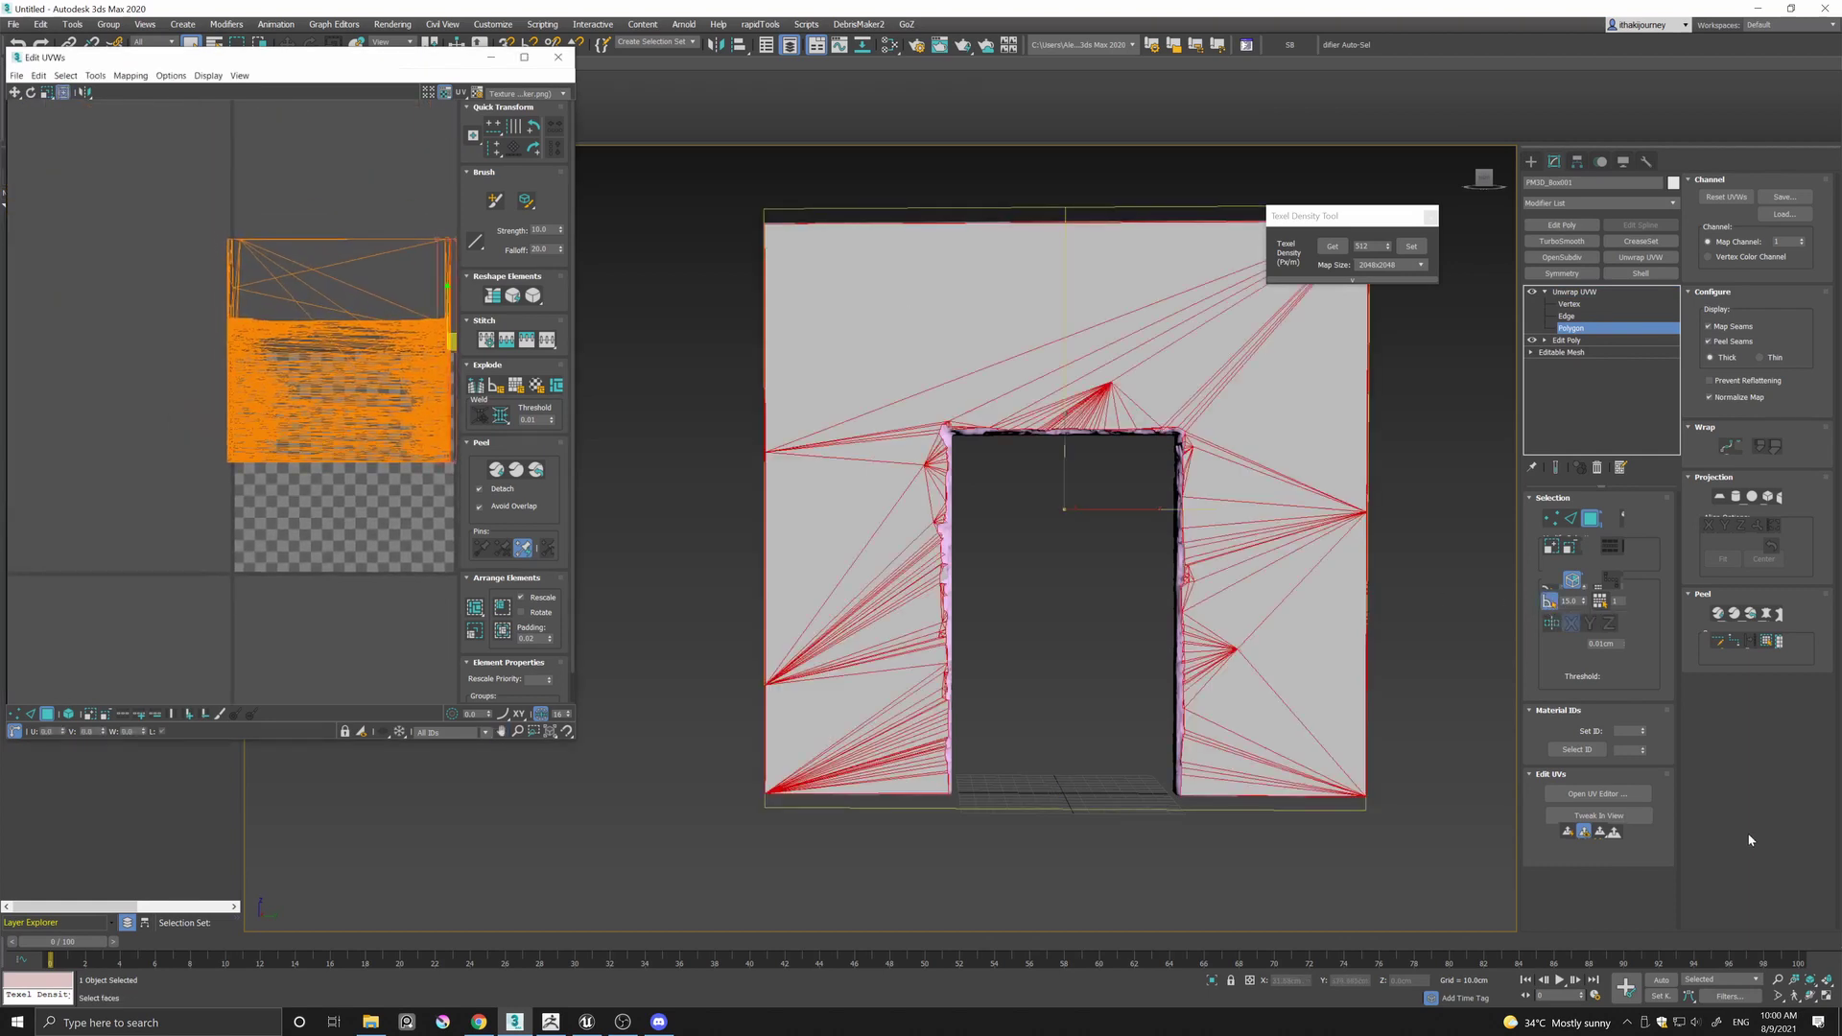
{"action": "left_click", "coordinate": [1568, 833]}
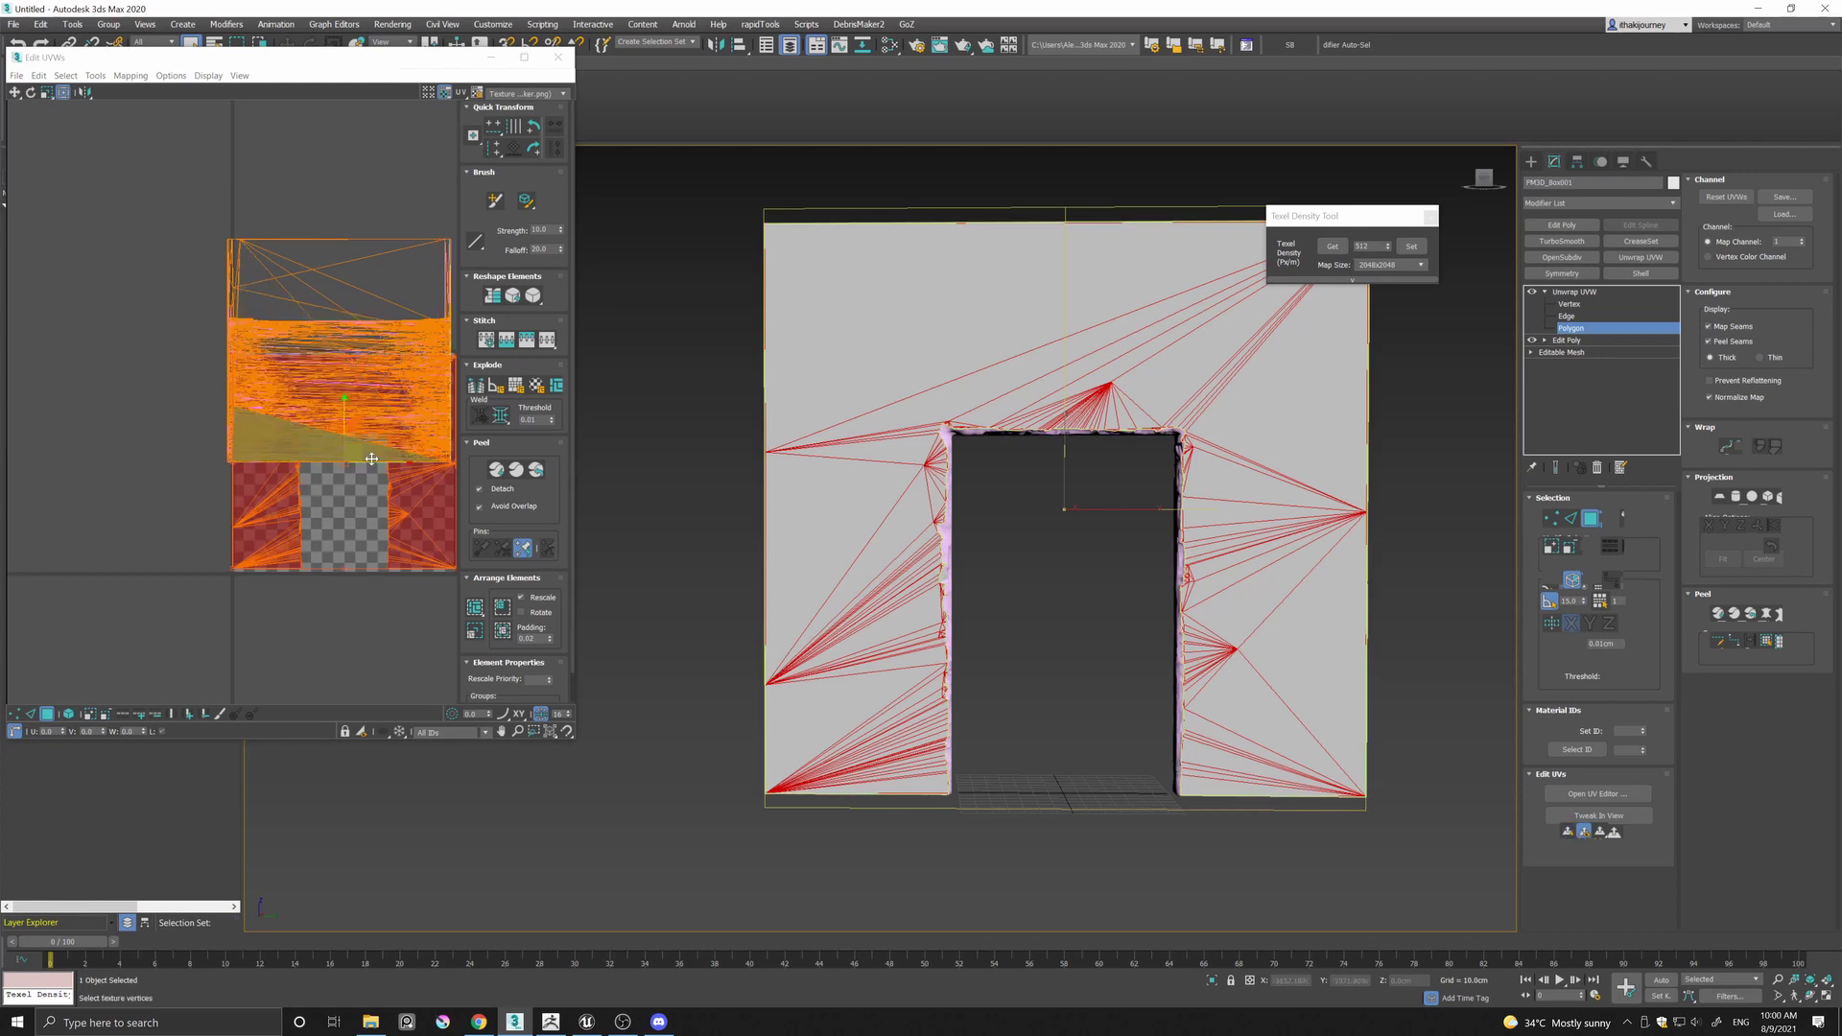
{"action": "left_click_drag", "start_coordinate": [360, 450], "coordinate": [6, 427]}
Quick planar map the wall's opposite large face and place its UV shell above the first doorway-shaped shell.
{"action": "middle_click_drag", "start_coordinate": [1172, 398], "coordinate": [1362, 518], "text": "alt"}
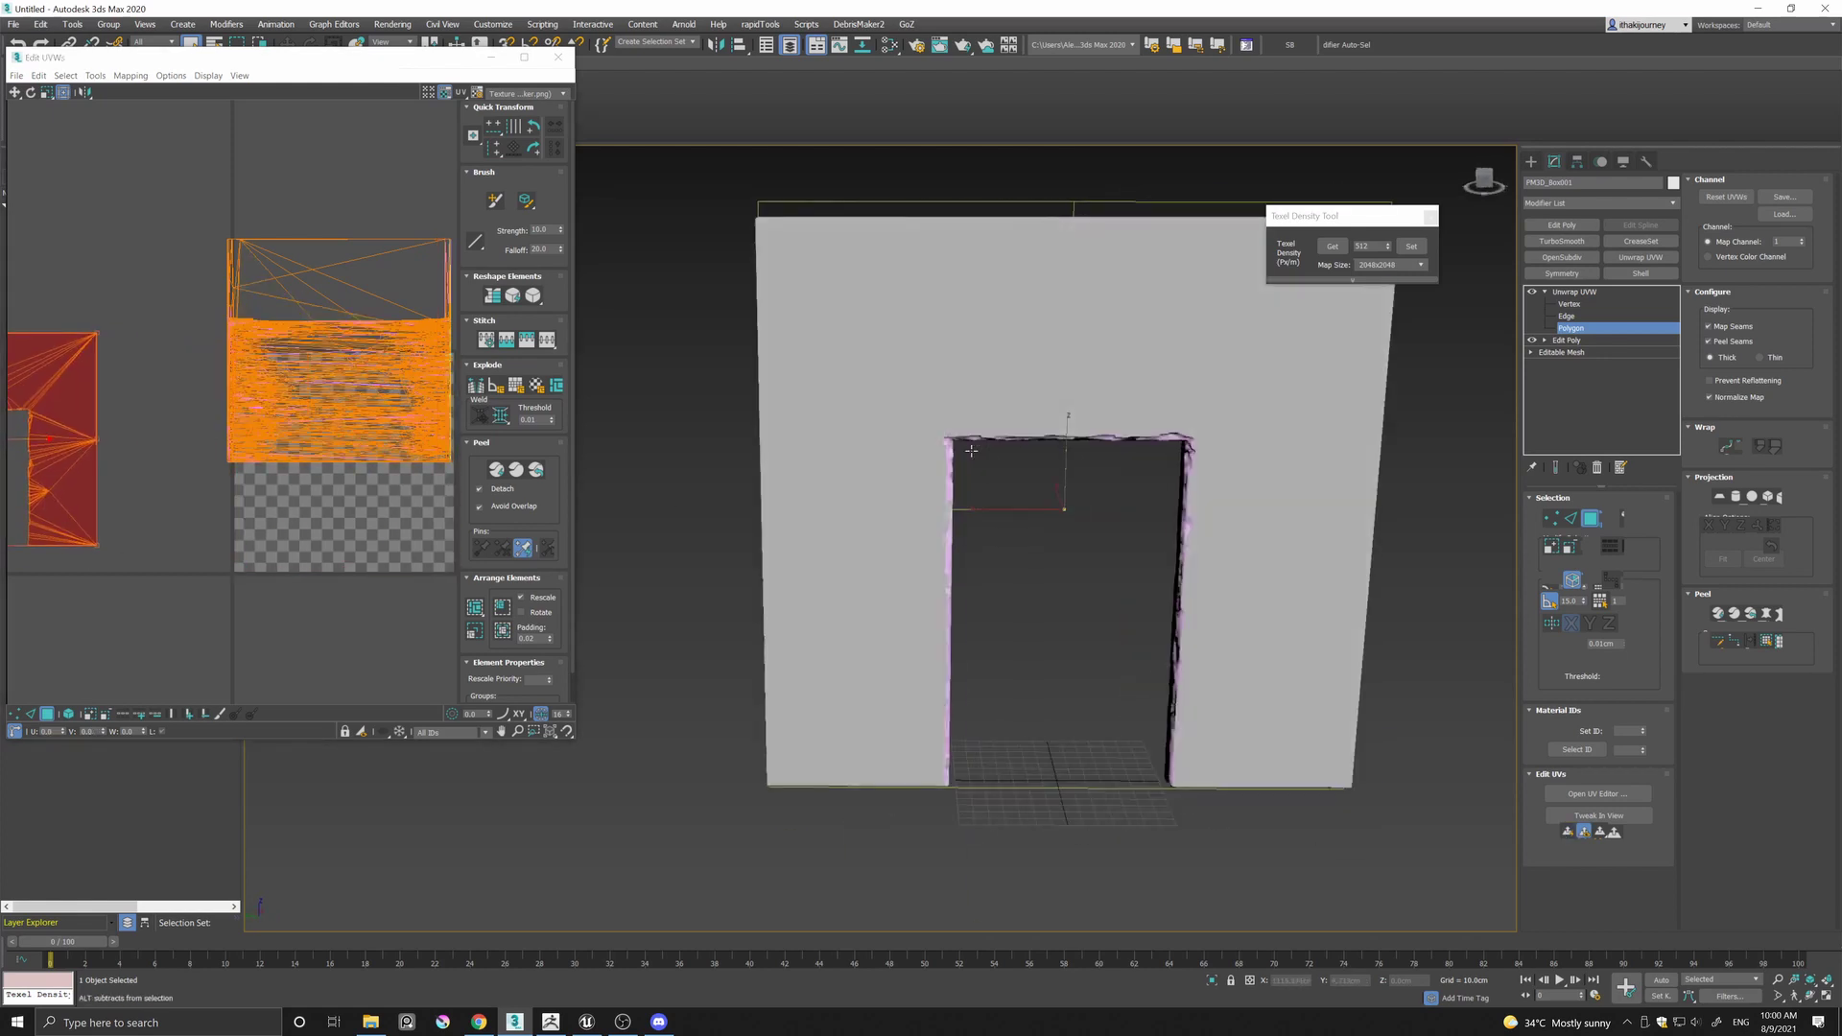
{"action": "left_click", "coordinate": [1329, 542]}
{"action": "left_click", "coordinate": [1564, 829]}
{"action": "scroll", "coordinate": [267, 485], "scroll_direction": "down", "scroll_amount": 3}
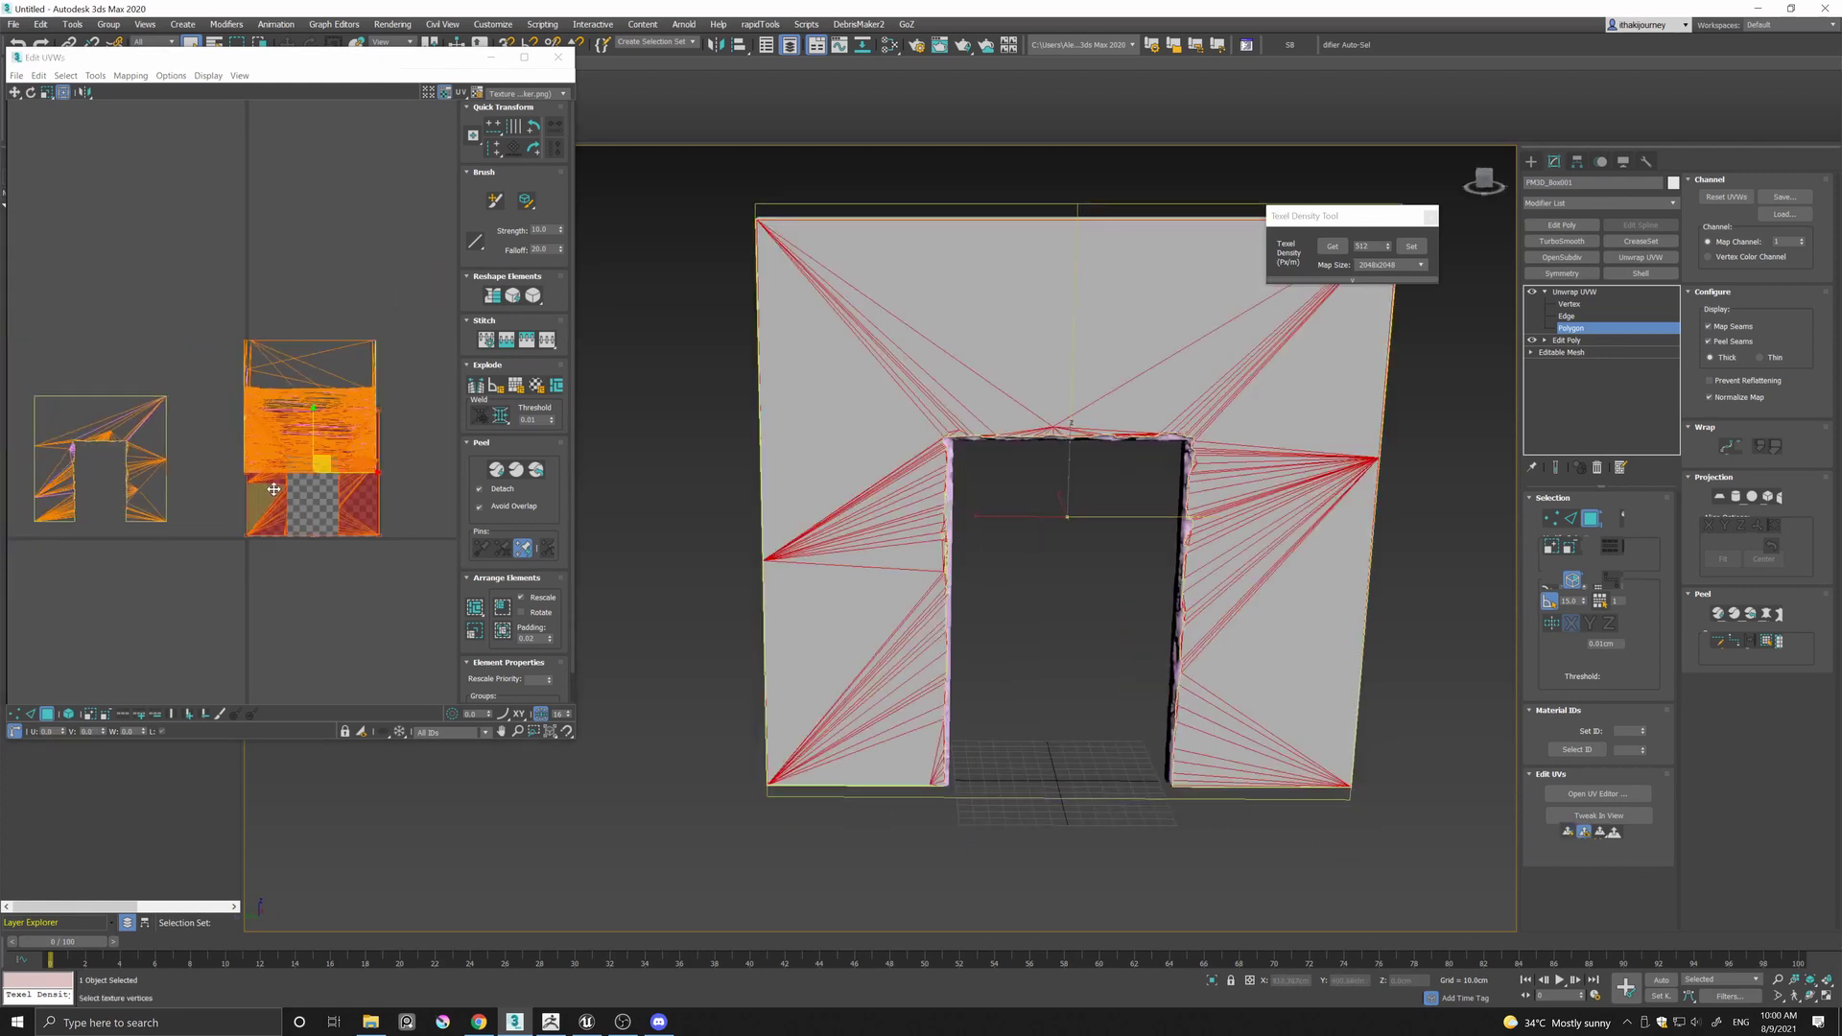
{"action": "left_click_drag", "start_coordinate": [322, 460], "coordinate": [118, 301]}
Quick planar map the wall's narrow top face and place its UV strip above the two doorway-shaped shells.
{"action": "middle_click_drag", "start_coordinate": [930, 313], "coordinate": [1015, 378]}
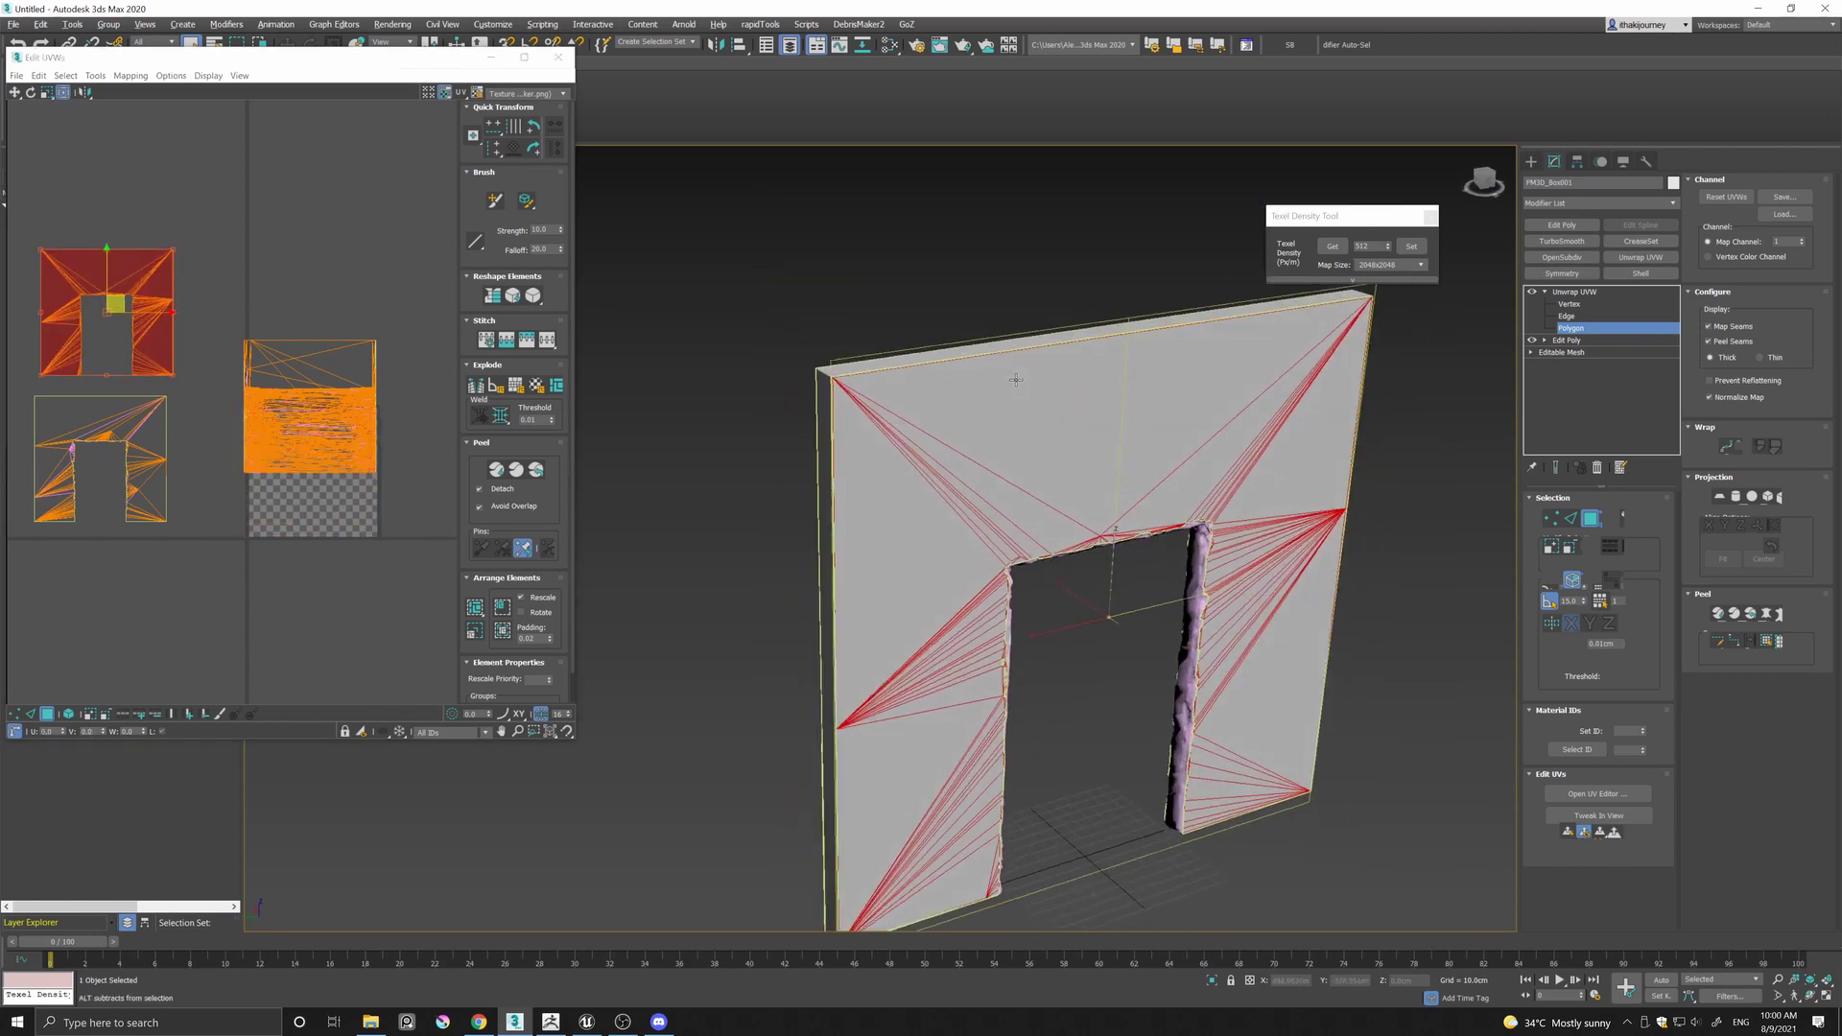
{"action": "left_click", "coordinate": [982, 346]}
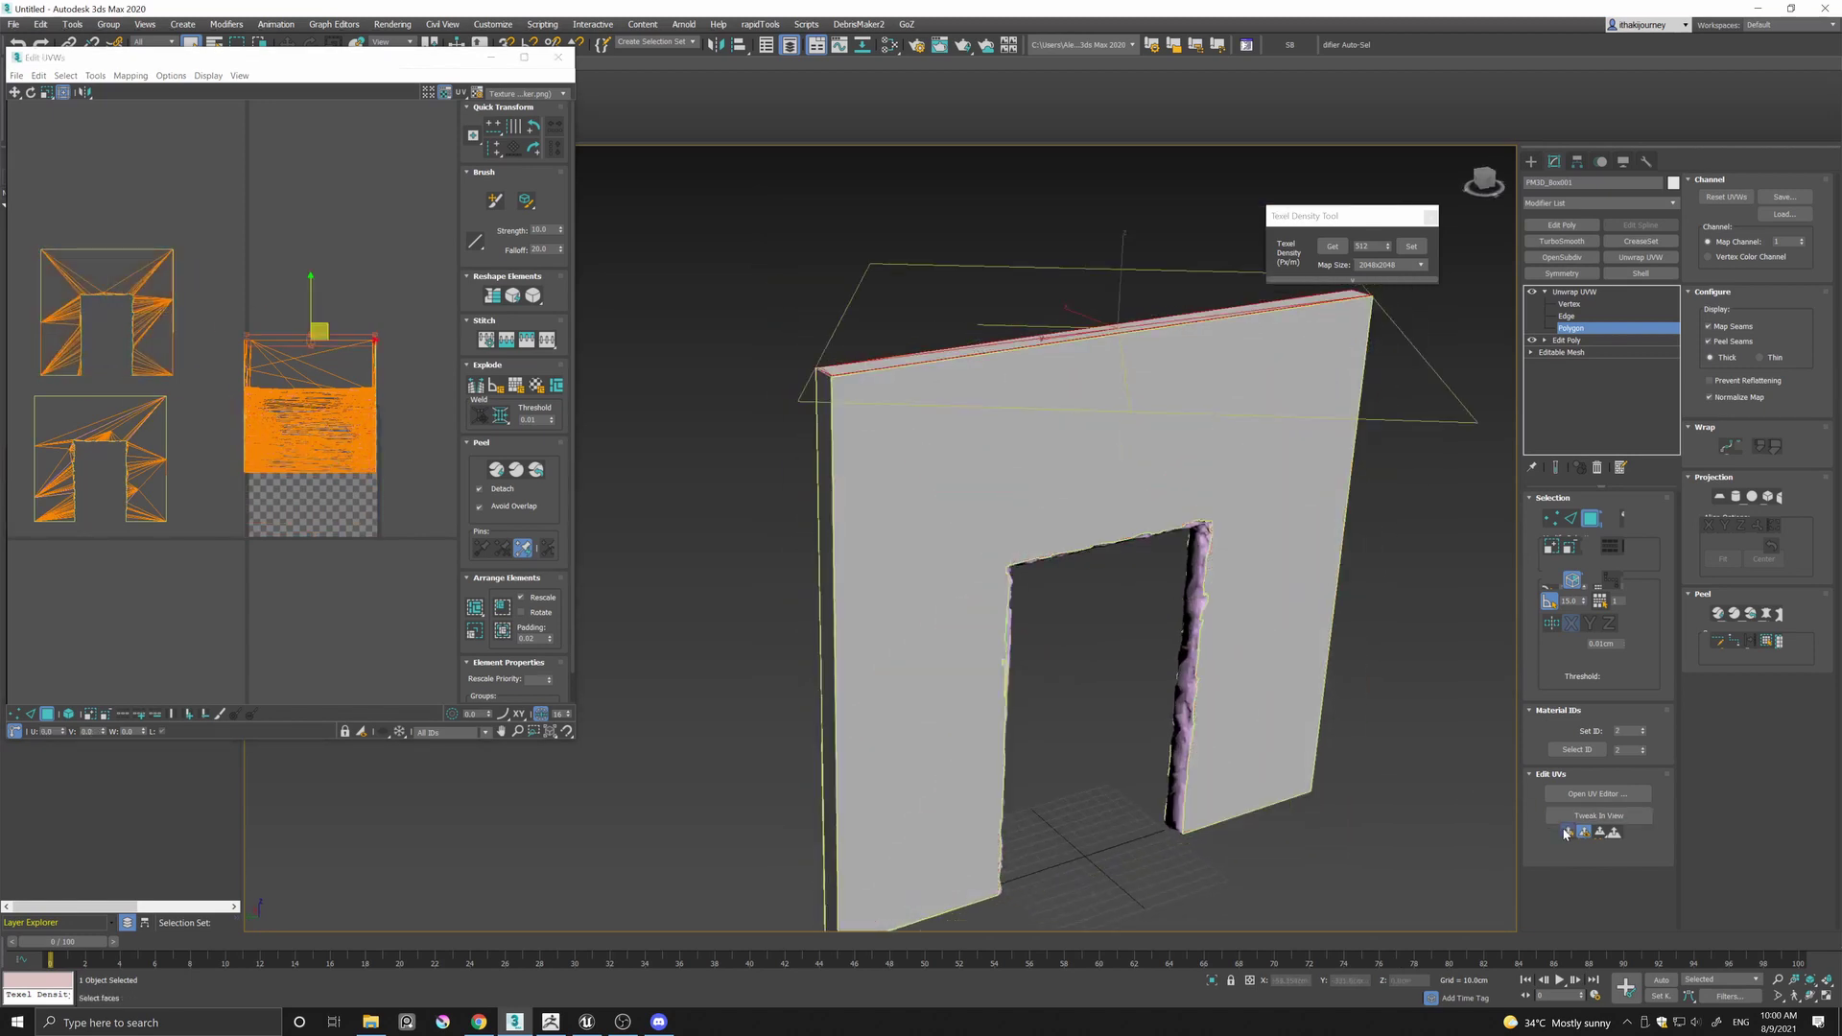
{"action": "left_click", "coordinate": [320, 470]}
{"action": "left_click_drag", "start_coordinate": [320, 470], "coordinate": [211, 204]}
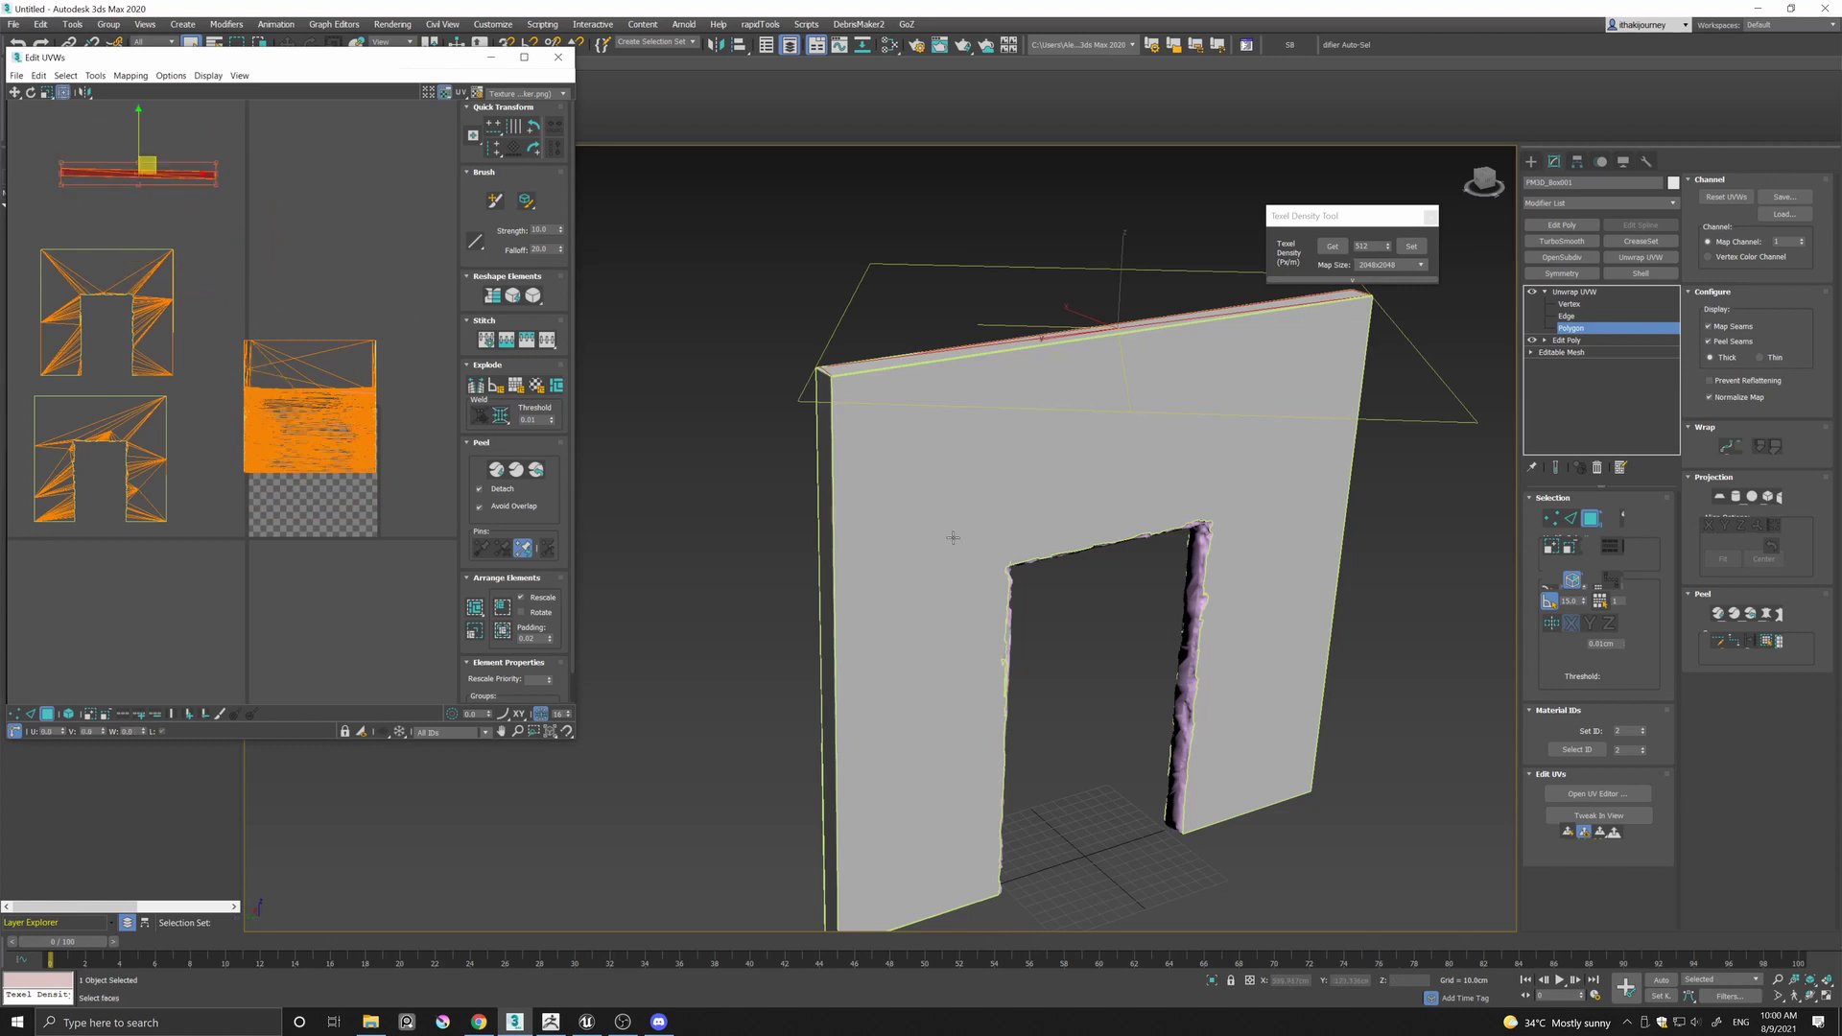
Quick planar map the wall's two narrow outer side faces and place their UV strips beside the doorway-shaped shells.
{"action": "left_click", "coordinate": [837, 572]}
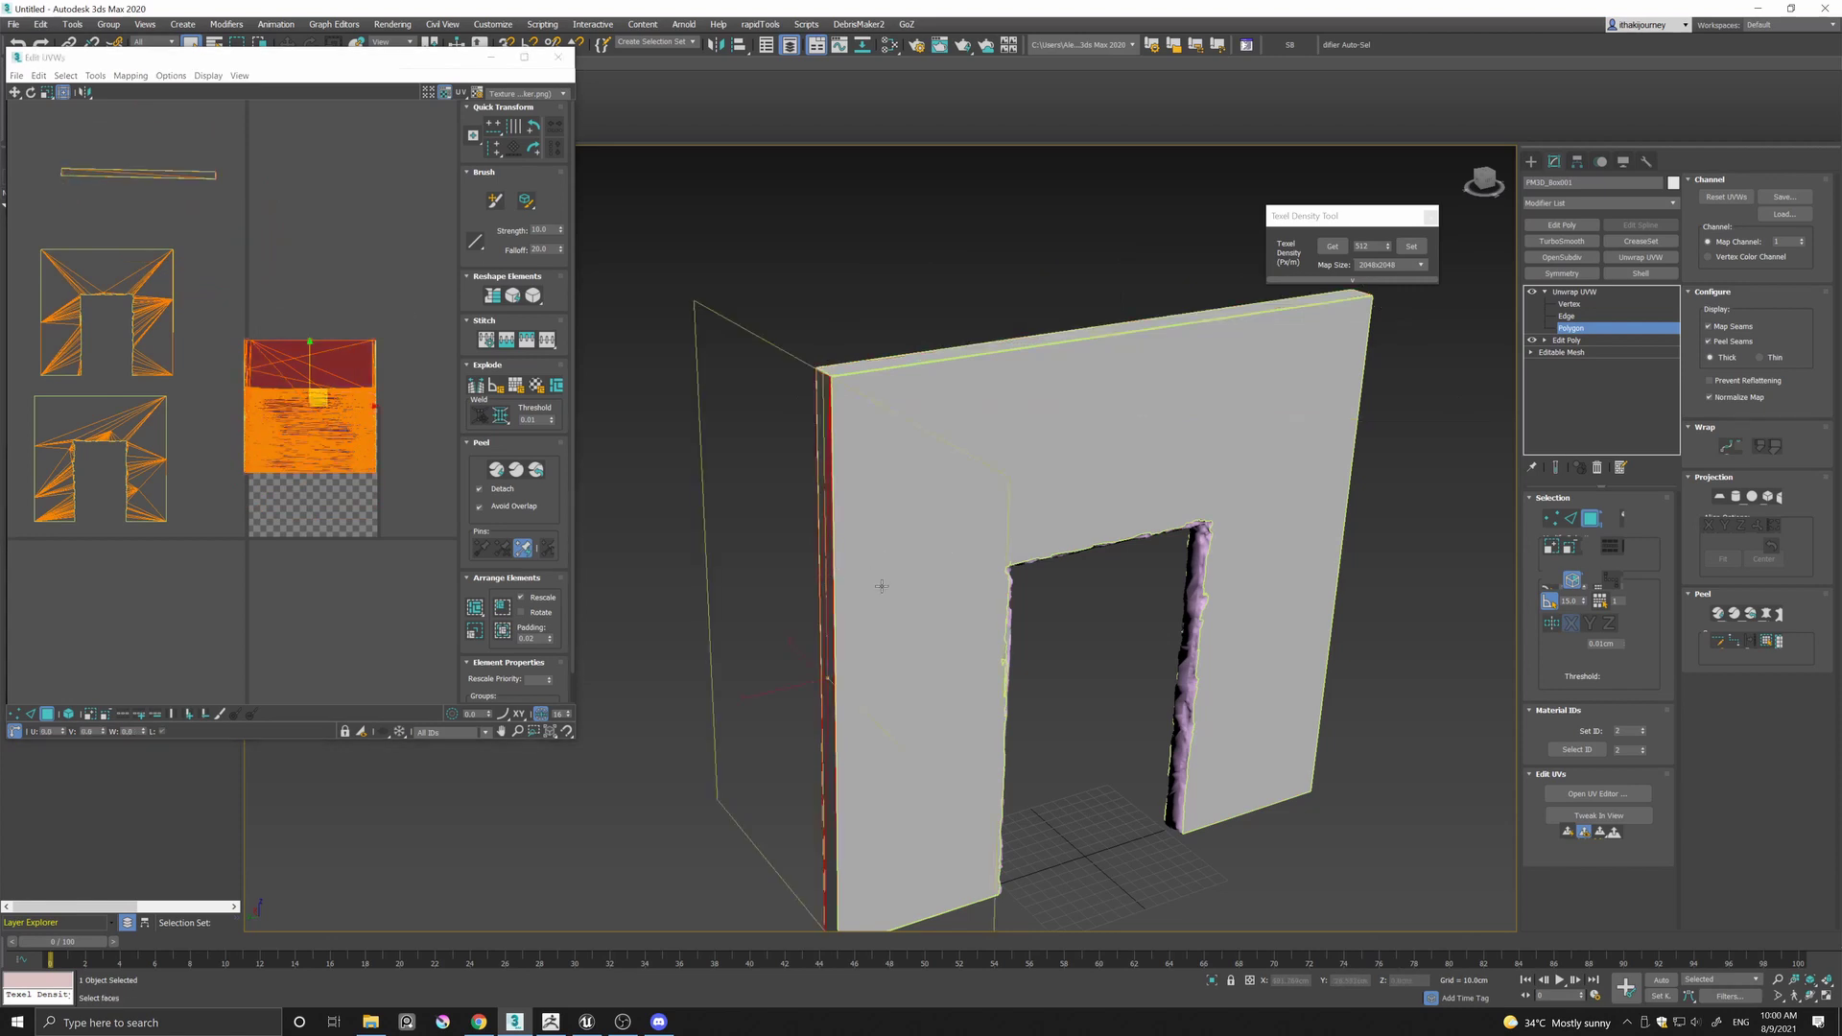
{"action": "left_click", "coordinate": [1569, 833]}
{"action": "left_click_drag", "start_coordinate": [320, 462], "coordinate": [197, 284]}
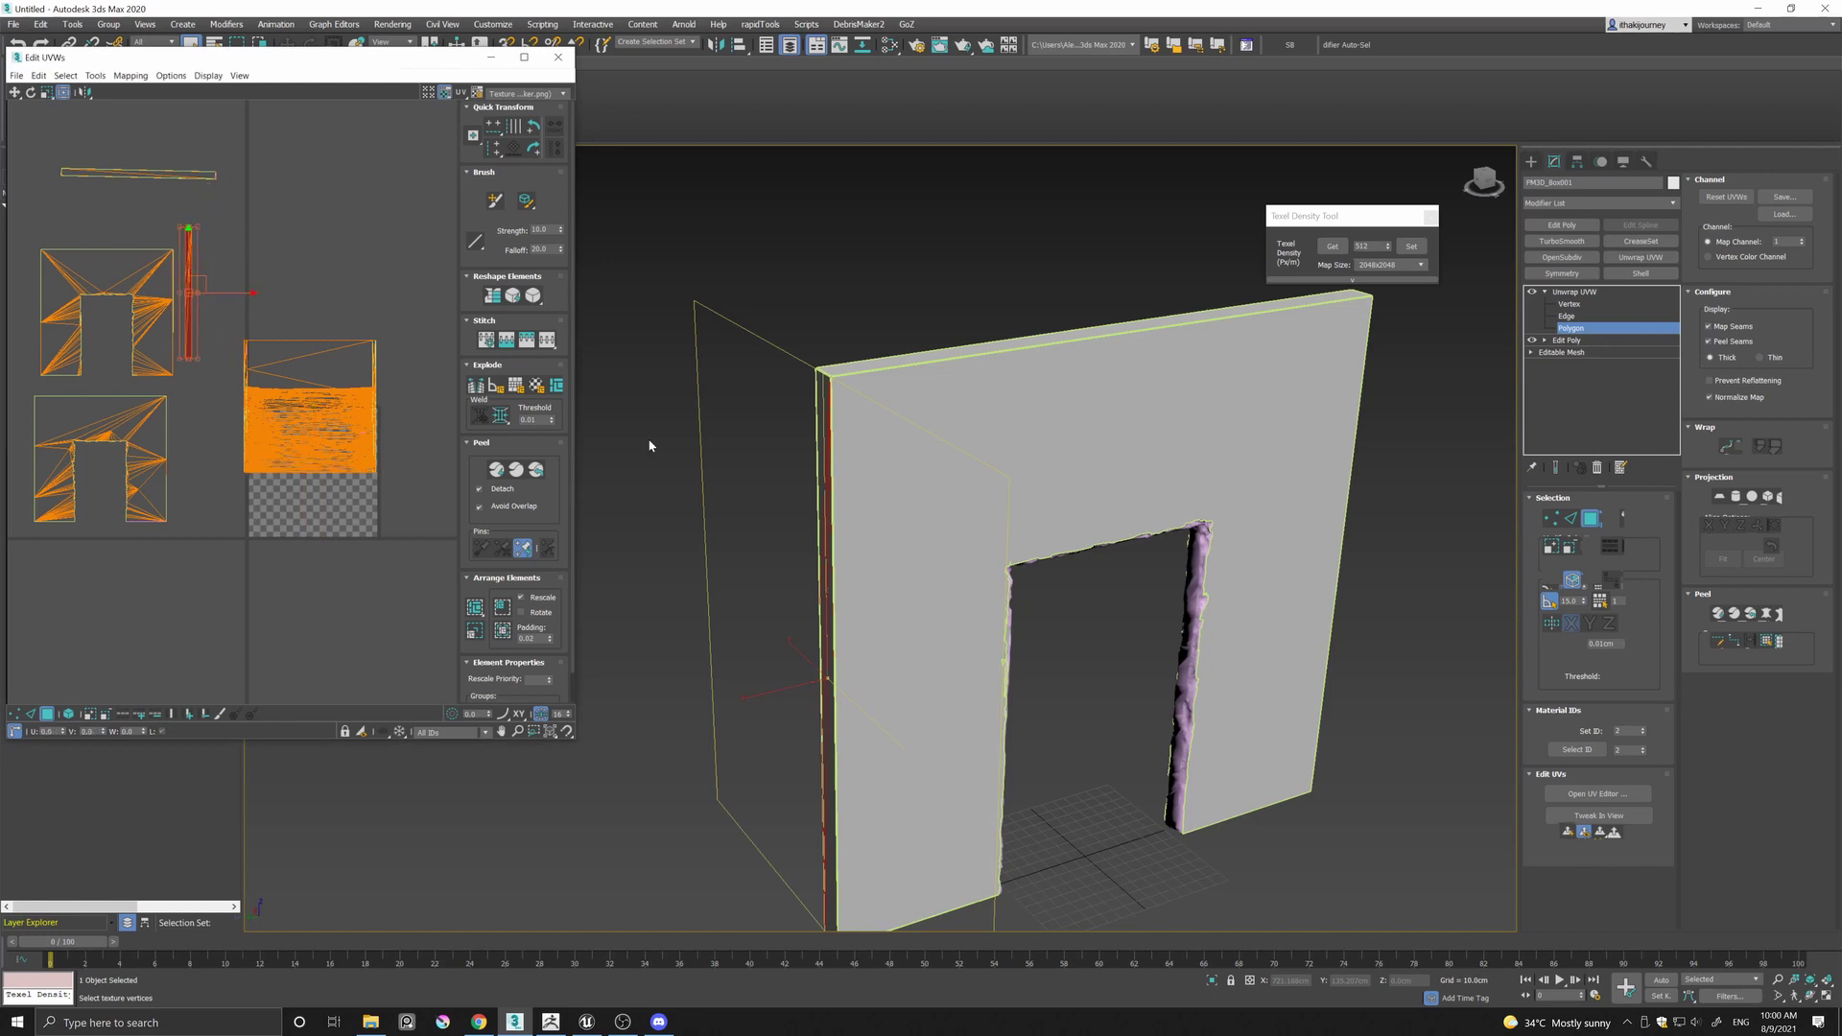
{"action": "middle_click_drag", "start_coordinate": [650, 445], "coordinate": [1077, 506], "text": "alt"}
{"action": "left_click", "coordinate": [995, 537]}
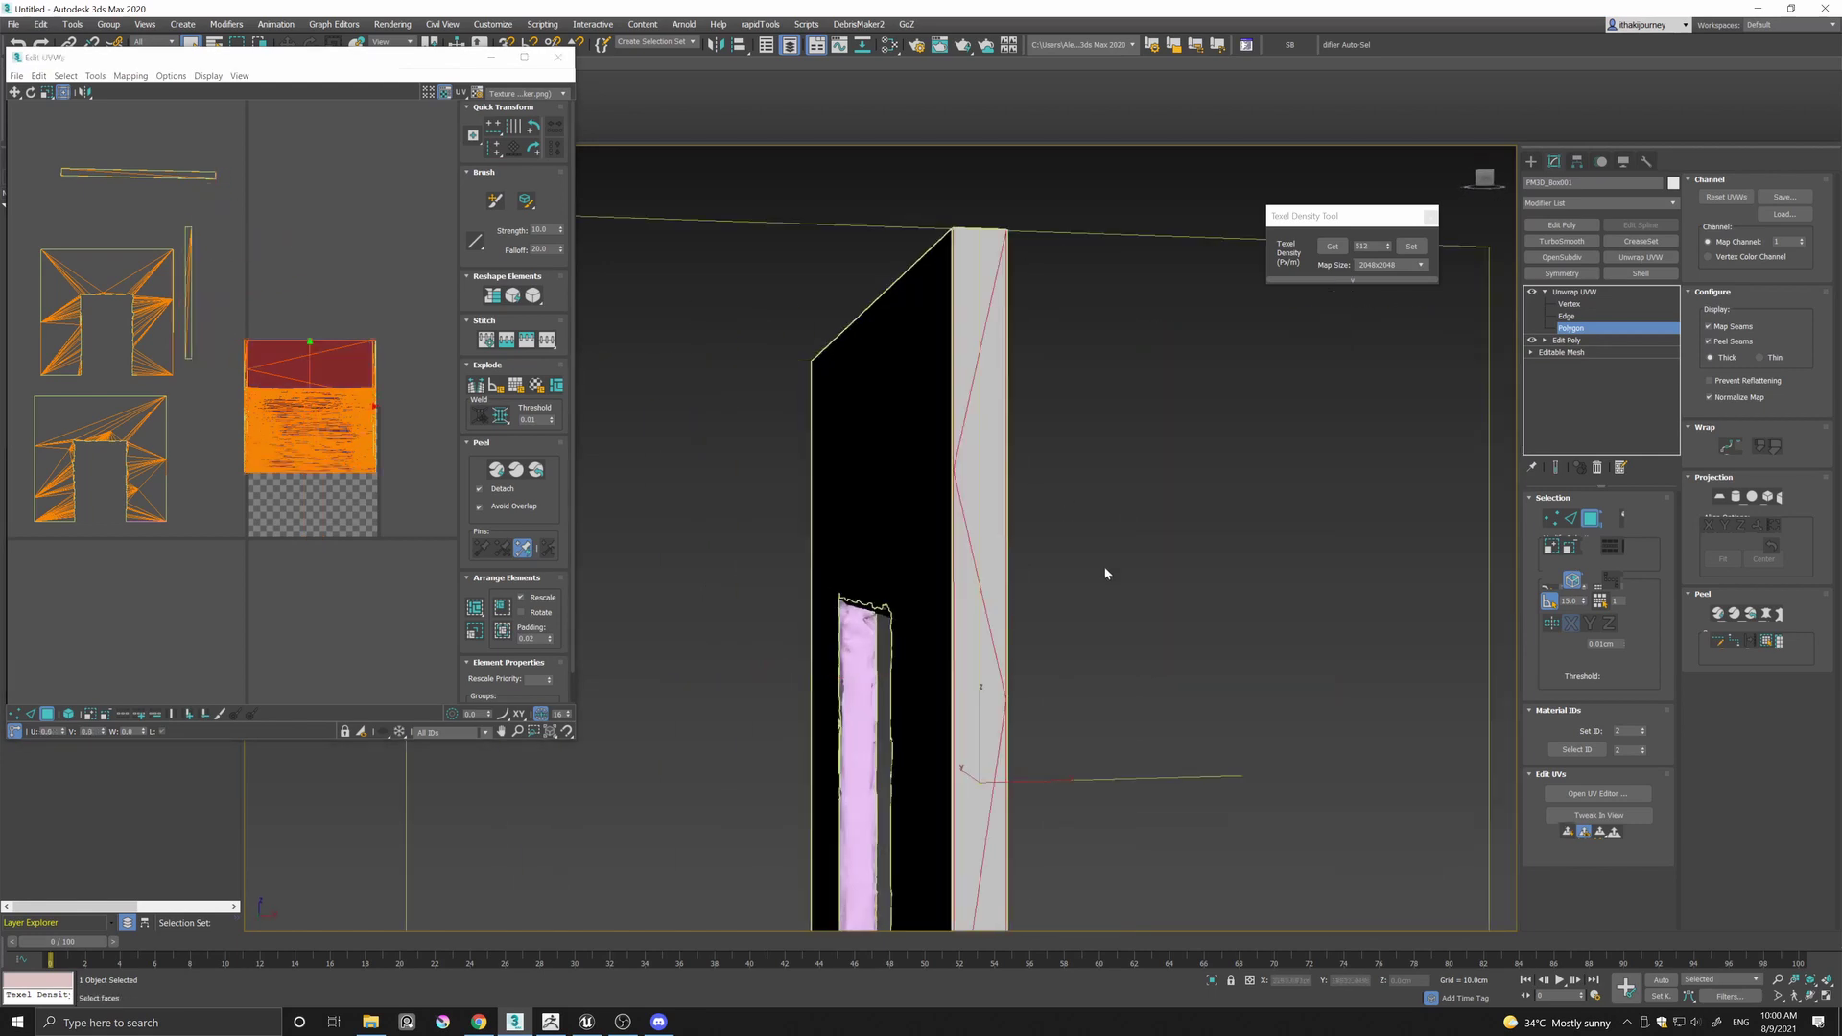
{"action": "left_click", "coordinate": [1585, 832]}
{"action": "left_click_drag", "start_coordinate": [315, 470], "coordinate": [195, 458]}
Quick planar map the bottom faces of both wall legs and lay their UV strips out below the texture tile.
{"action": "middle_click_drag", "start_coordinate": [793, 502], "coordinate": [943, 558], "text": "alt"}
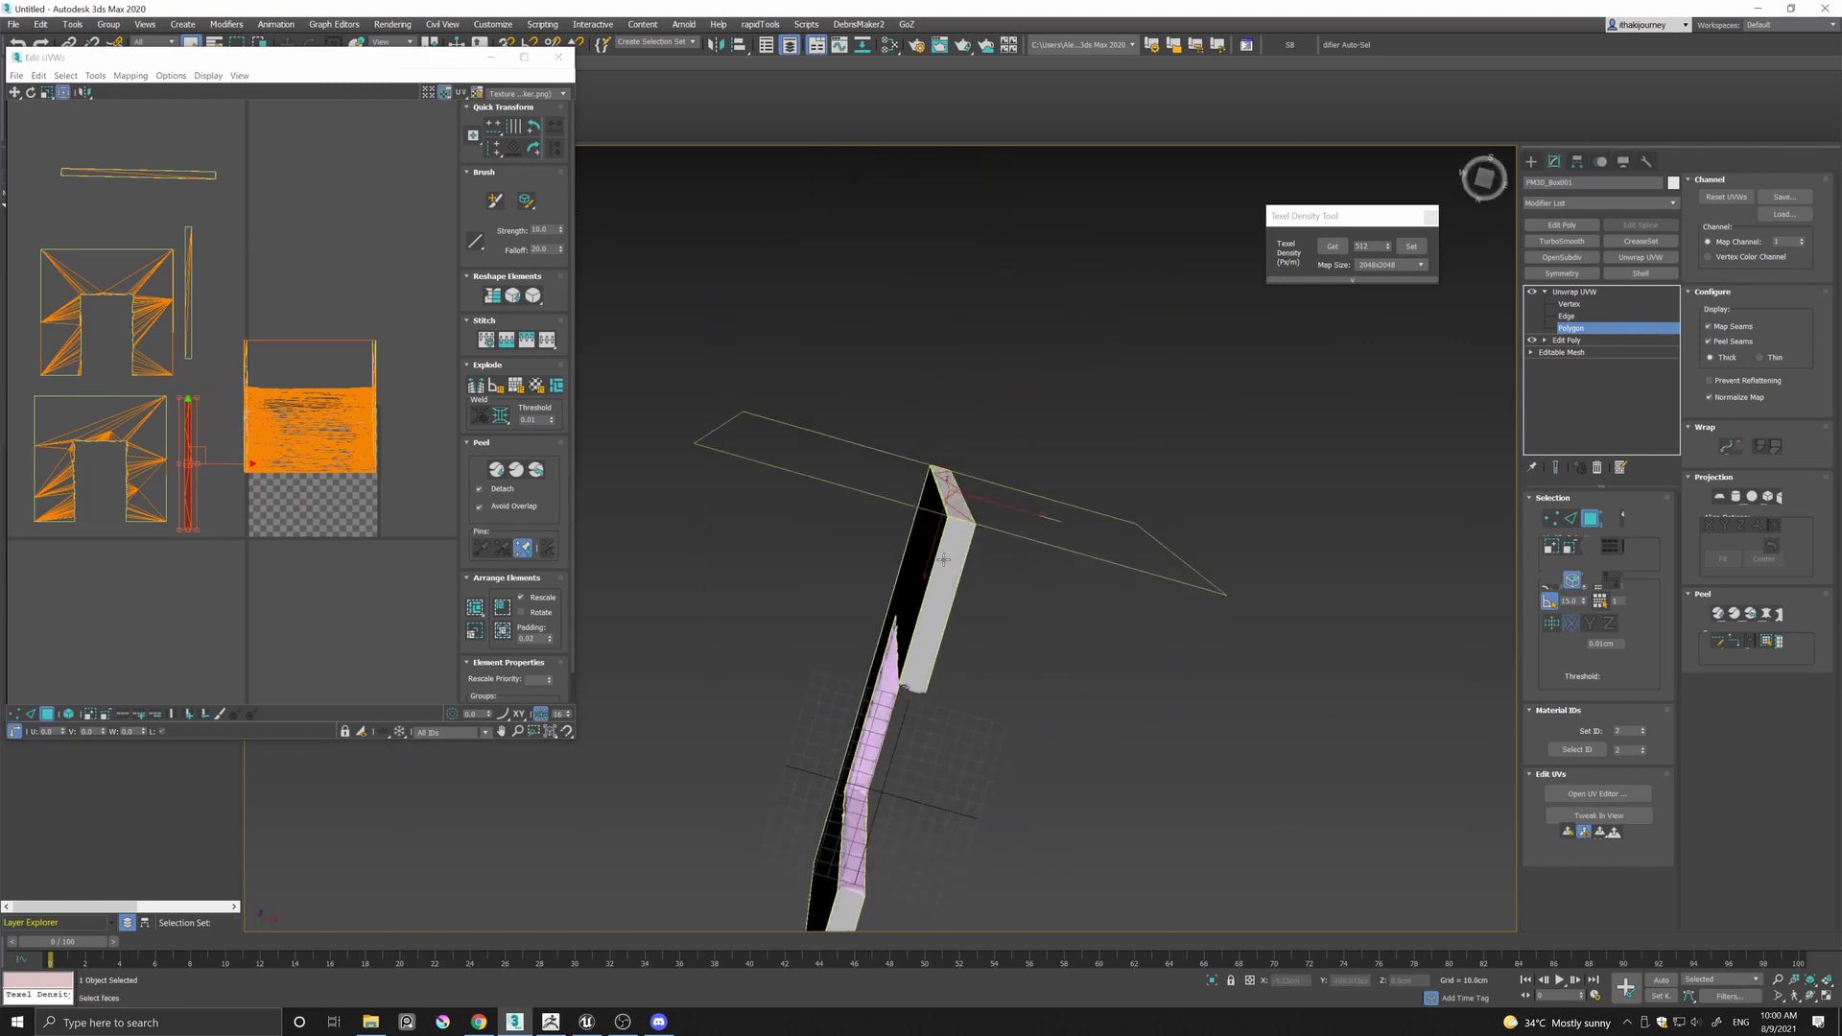
{"action": "left_click", "coordinate": [943, 559]}
{"action": "left_click", "coordinate": [1570, 834]}
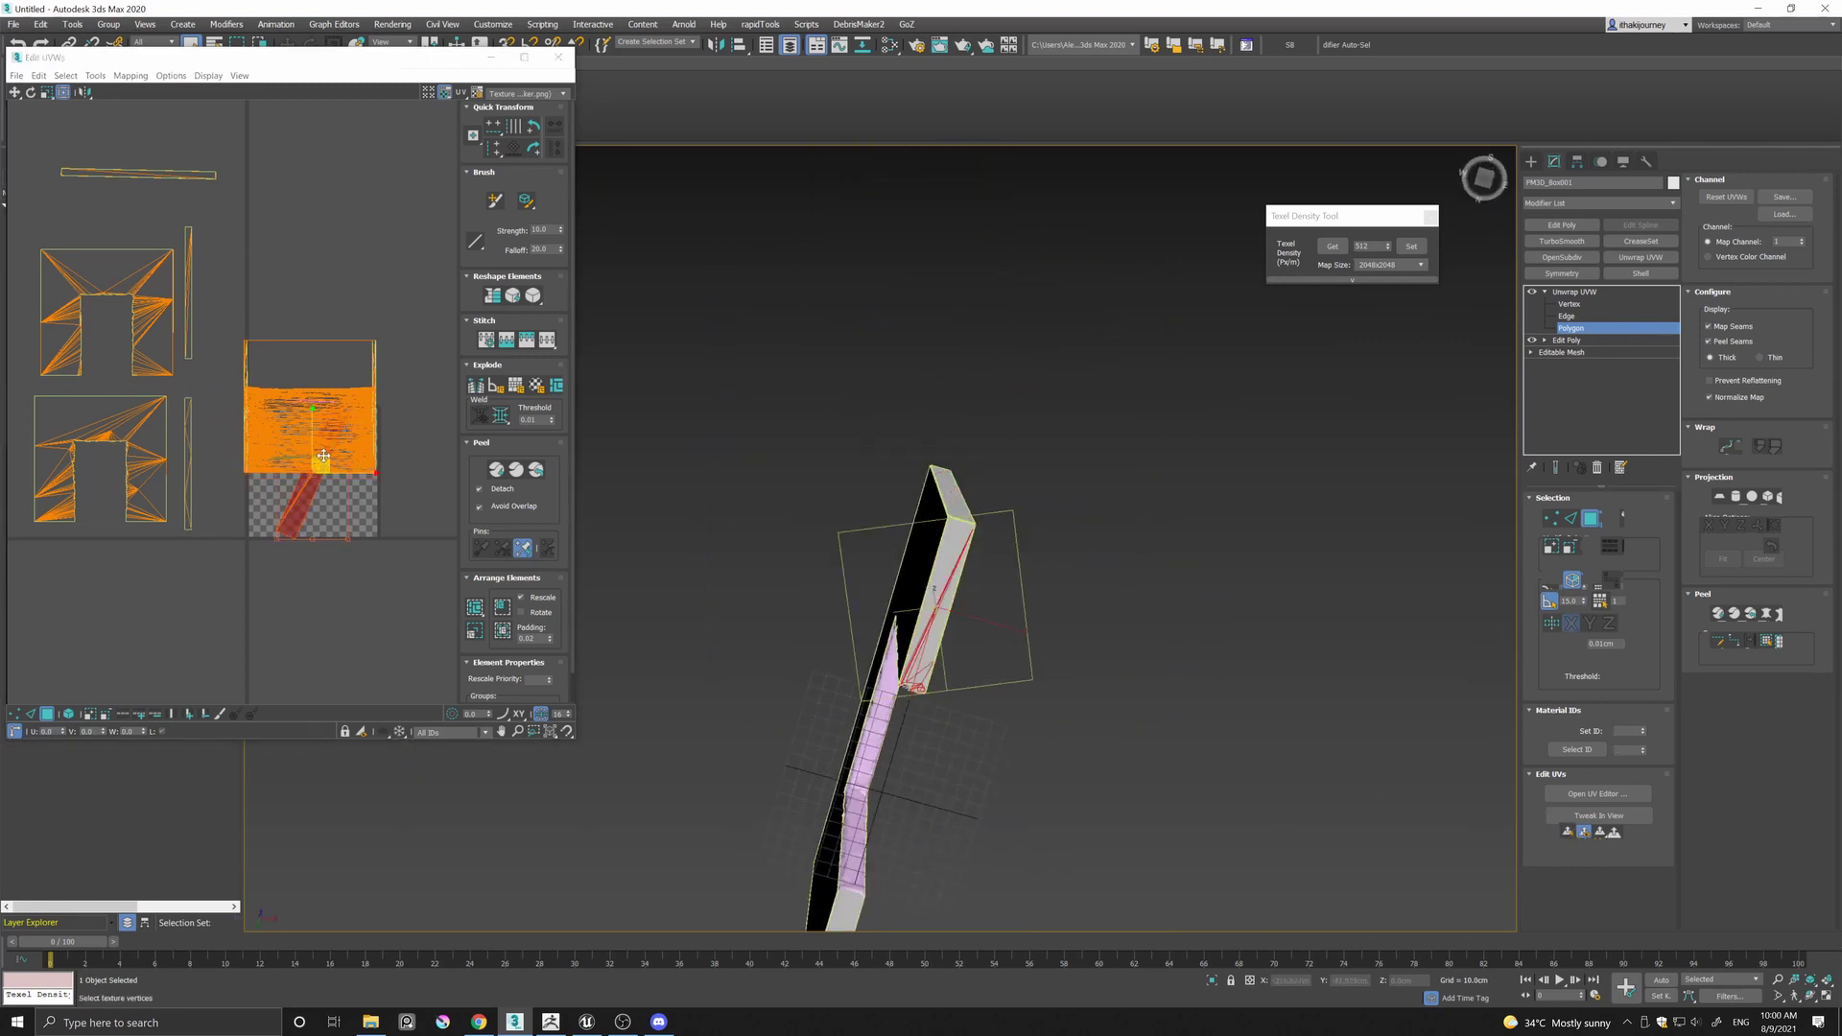
{"action": "left_click_drag", "start_coordinate": [312, 432], "coordinate": [428, 638]}
{"action": "middle_click_drag", "start_coordinate": [683, 672], "coordinate": [792, 324]}
{"action": "left_click", "coordinate": [945, 590]}
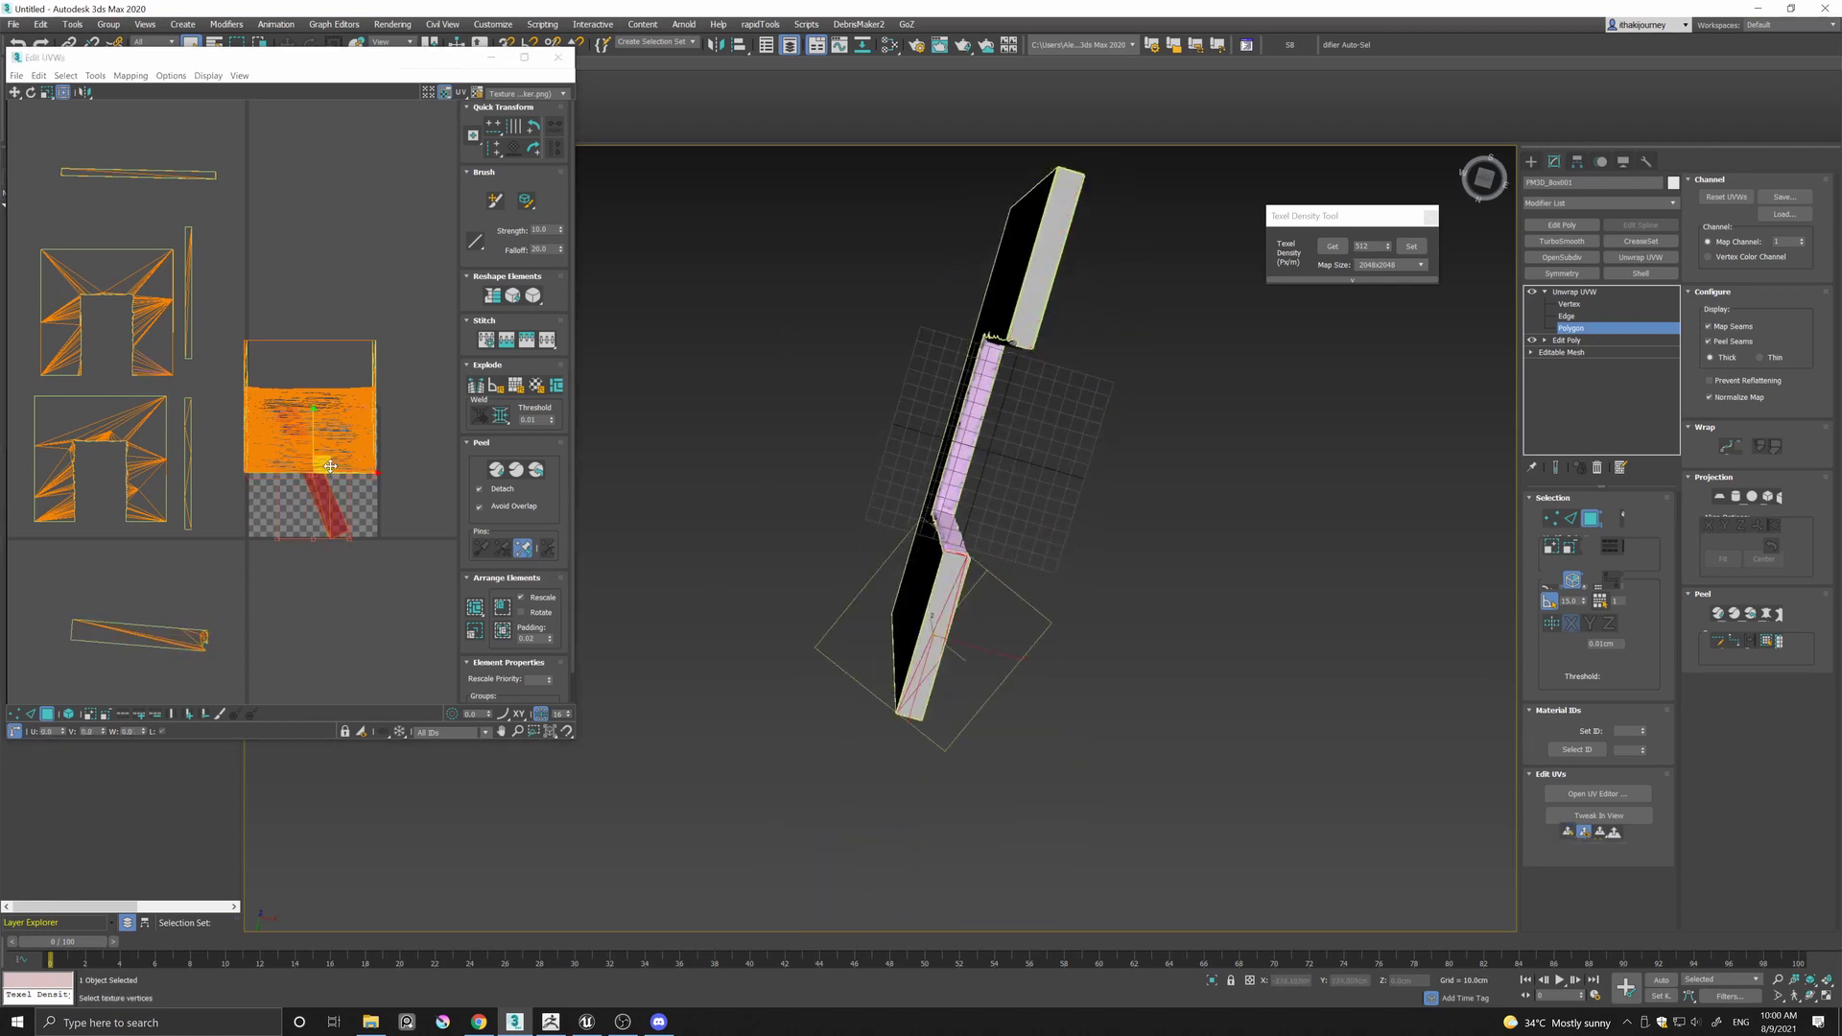
{"action": "left_click_drag", "start_coordinate": [313, 412], "coordinate": [252, 612]}
{"action": "left_click_drag", "start_coordinate": [59, 610], "coordinate": [209, 629]}
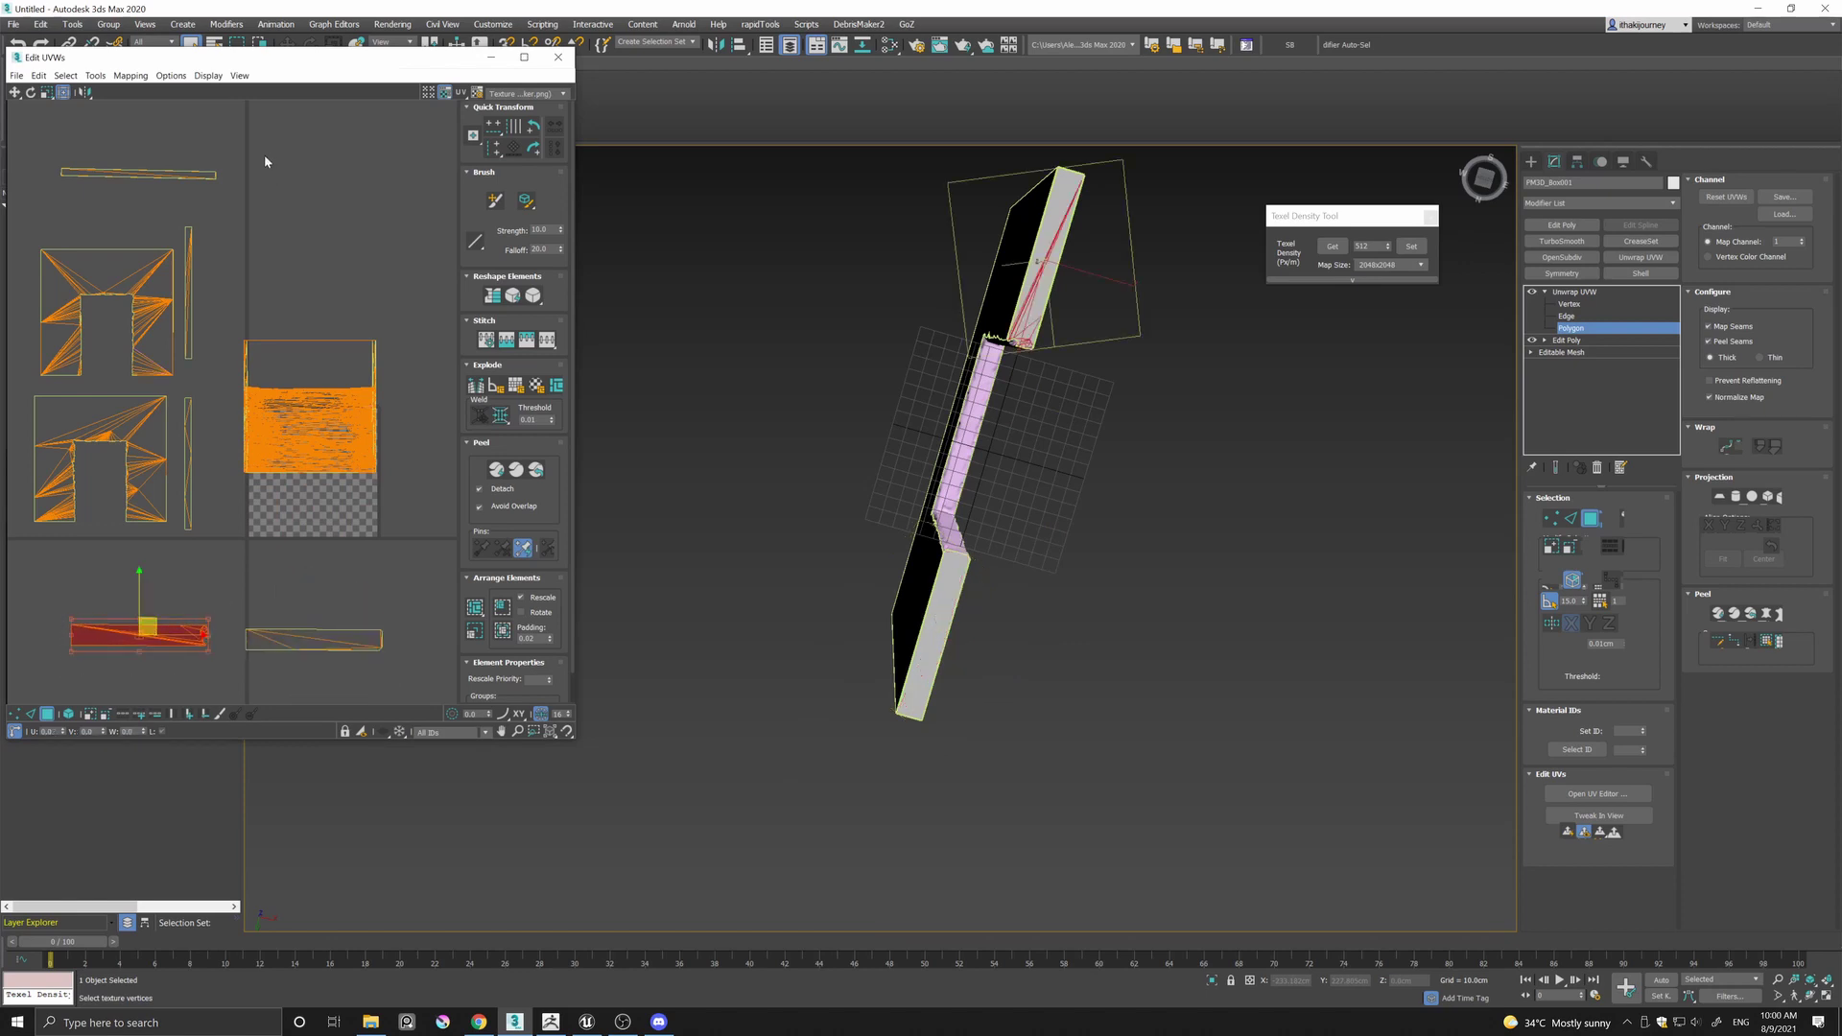
Select the chipped faces around the doorway opening, unwrap them with Flatten Mapping, and deselect them.
{"action": "middle_click_drag", "start_coordinate": [1074, 360], "coordinate": [978, 441], "text": "alt"}
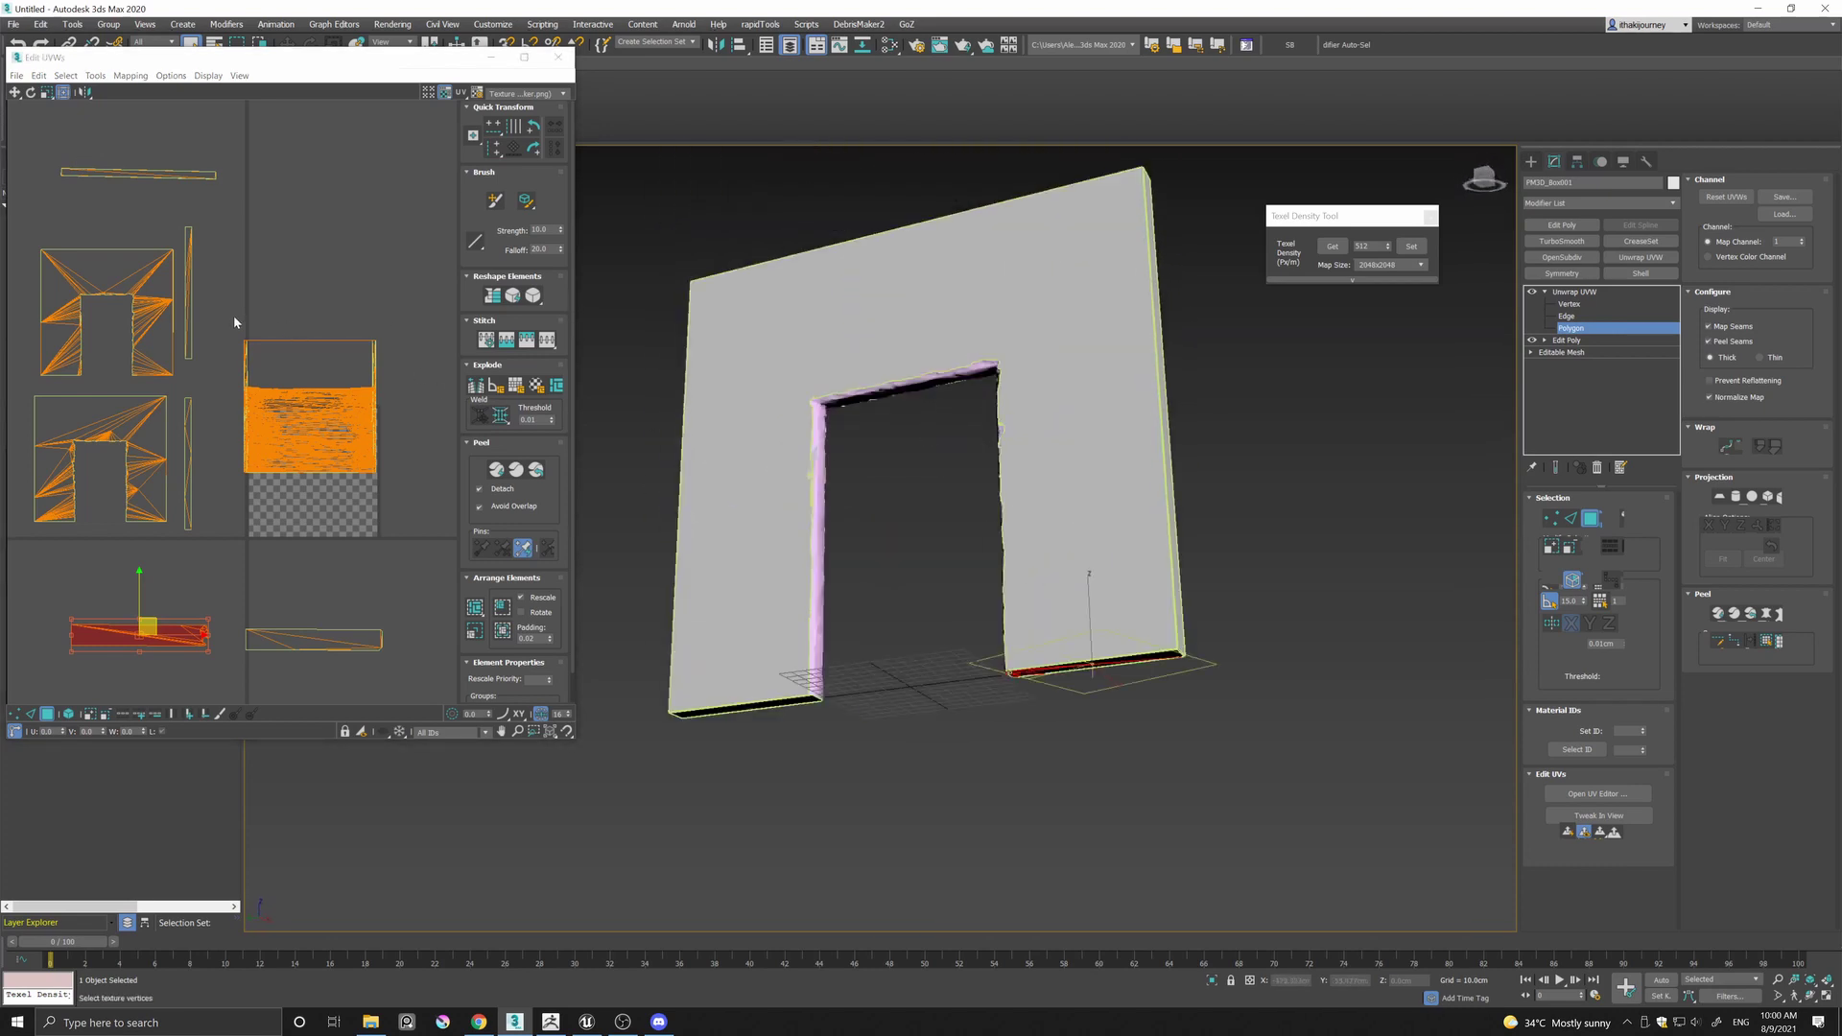
{"action": "left_click", "coordinate": [937, 389]}
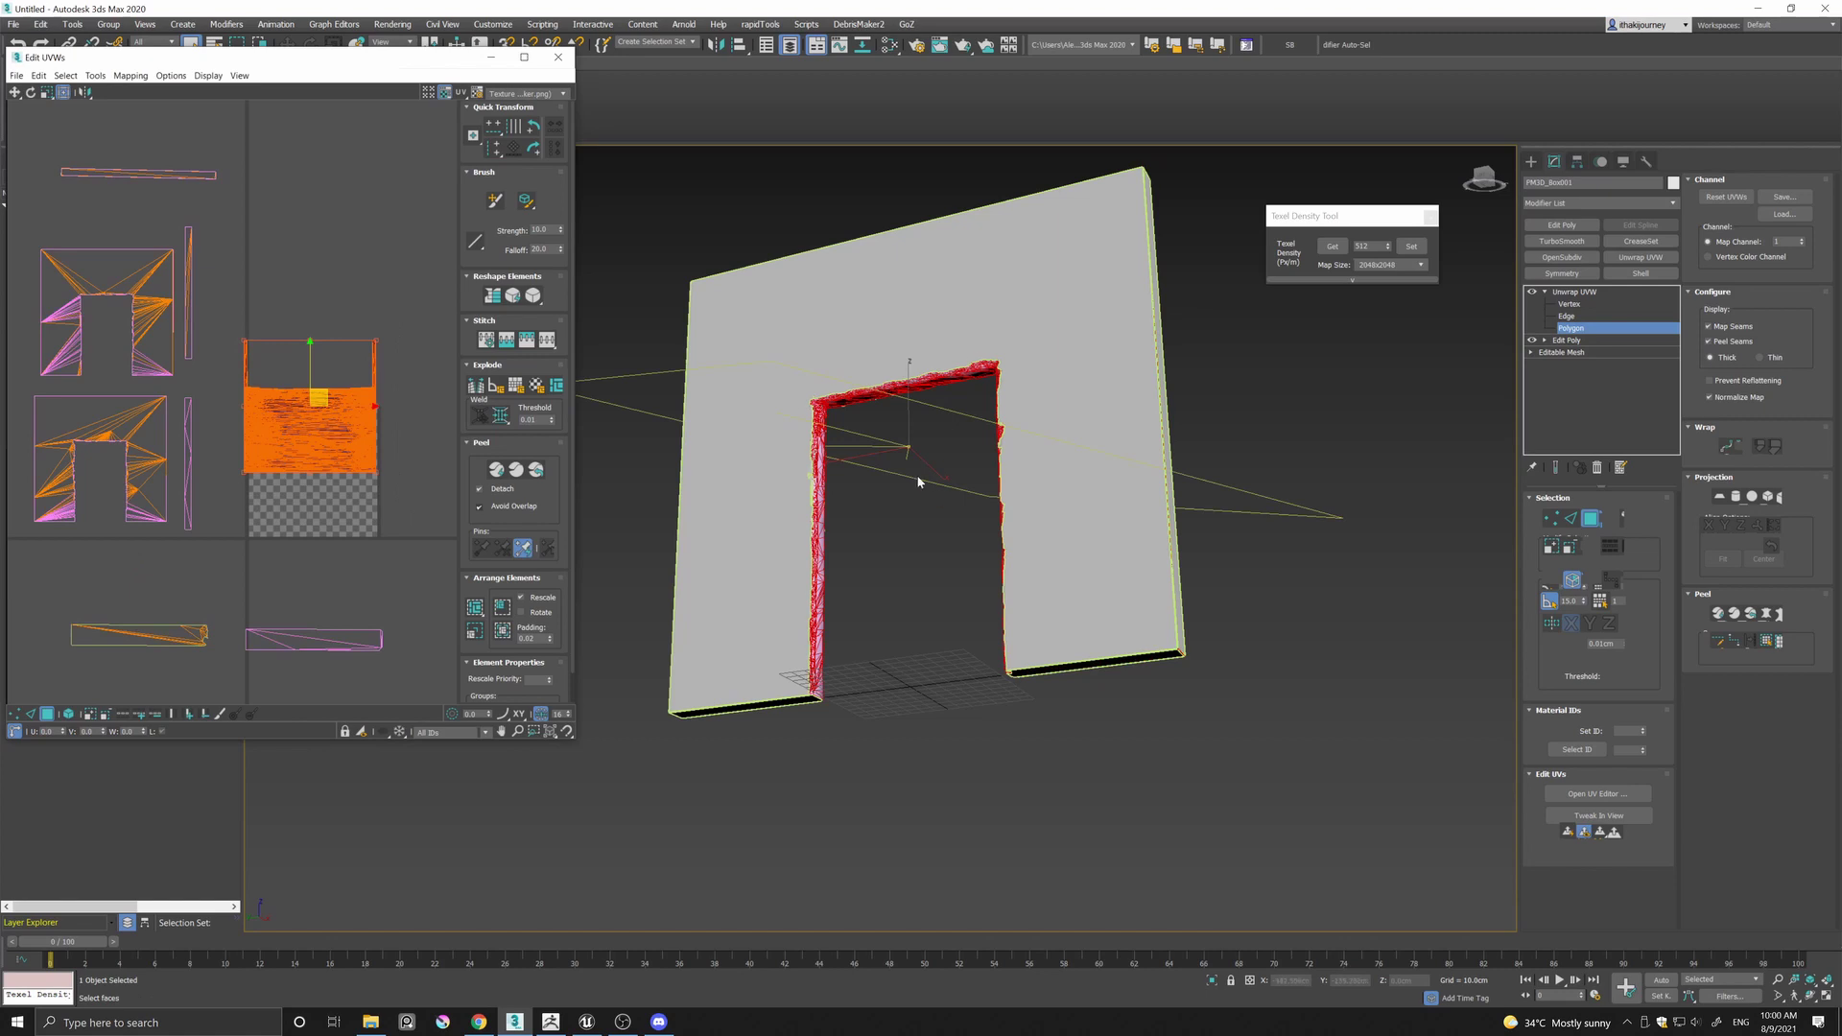
{"action": "left_click", "coordinate": [131, 74]}
{"action": "left_click", "coordinate": [144, 89]}
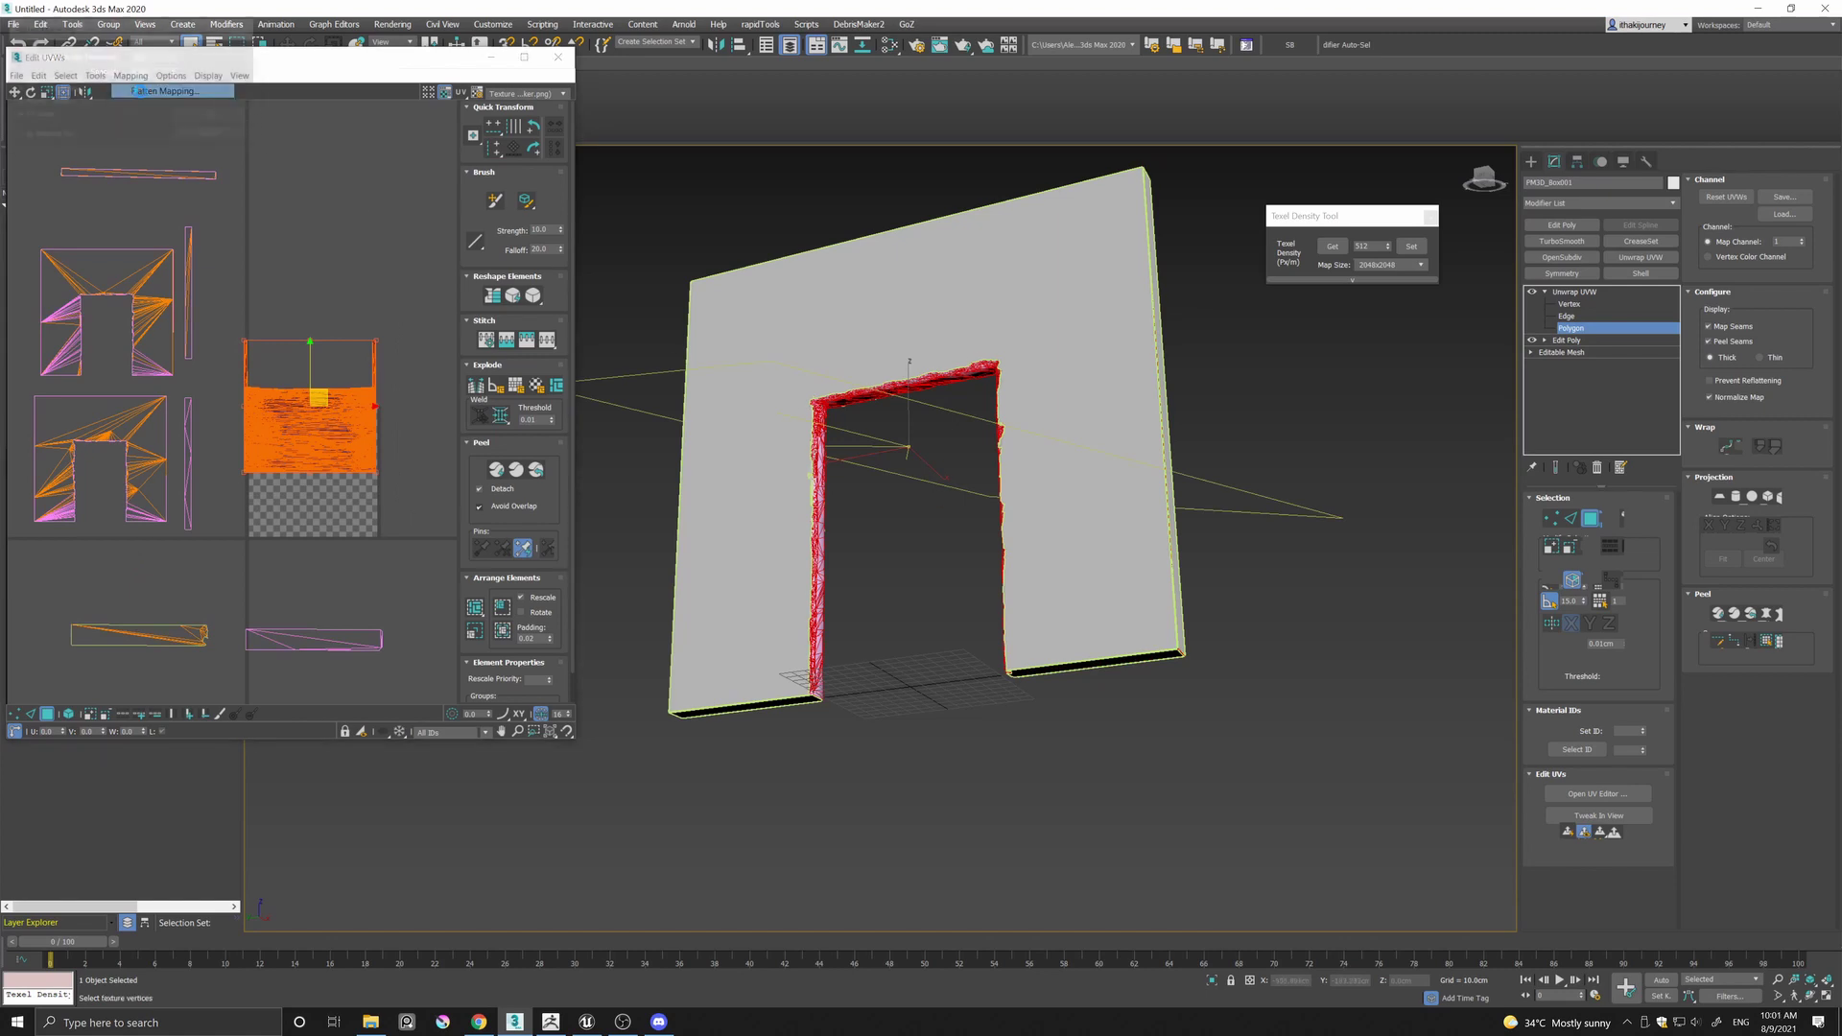
{"action": "left_click", "coordinate": [213, 116]}
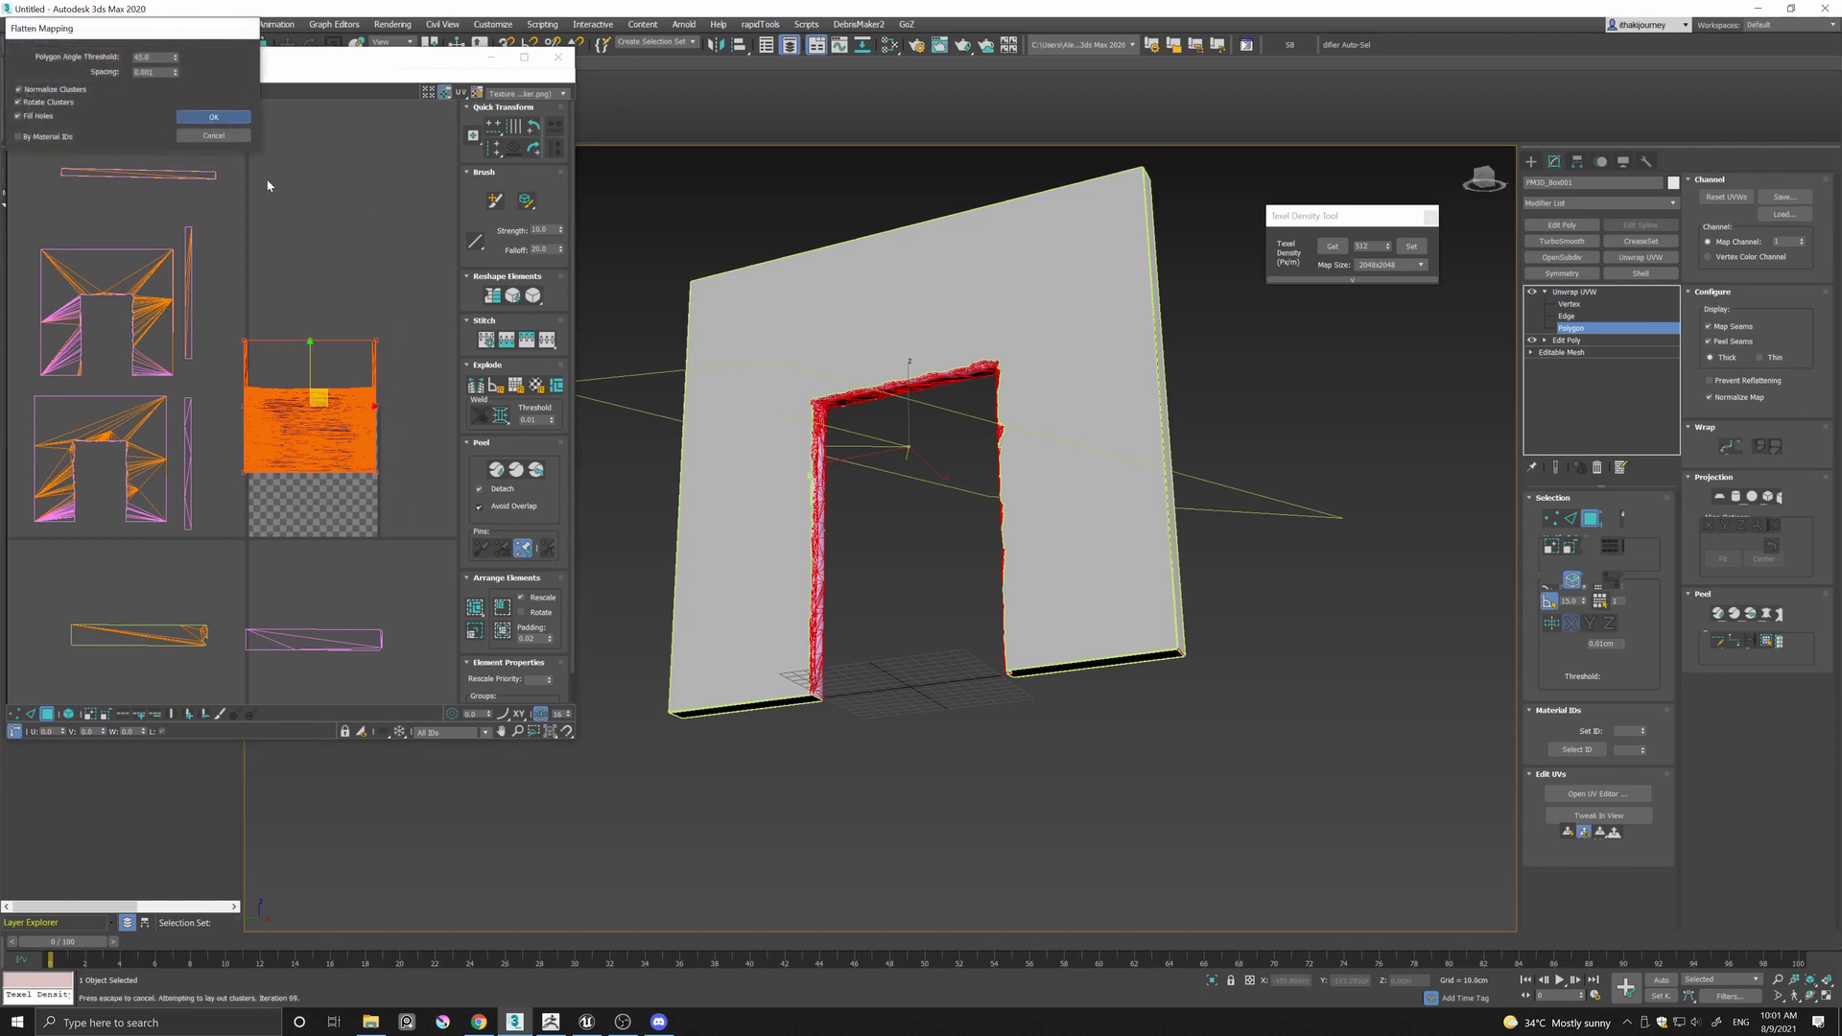
{"action": "scroll", "coordinate": [347, 307], "scroll_direction": "down", "scroll_amount": 3}
{"action": "left_click", "coordinate": [336, 257]}
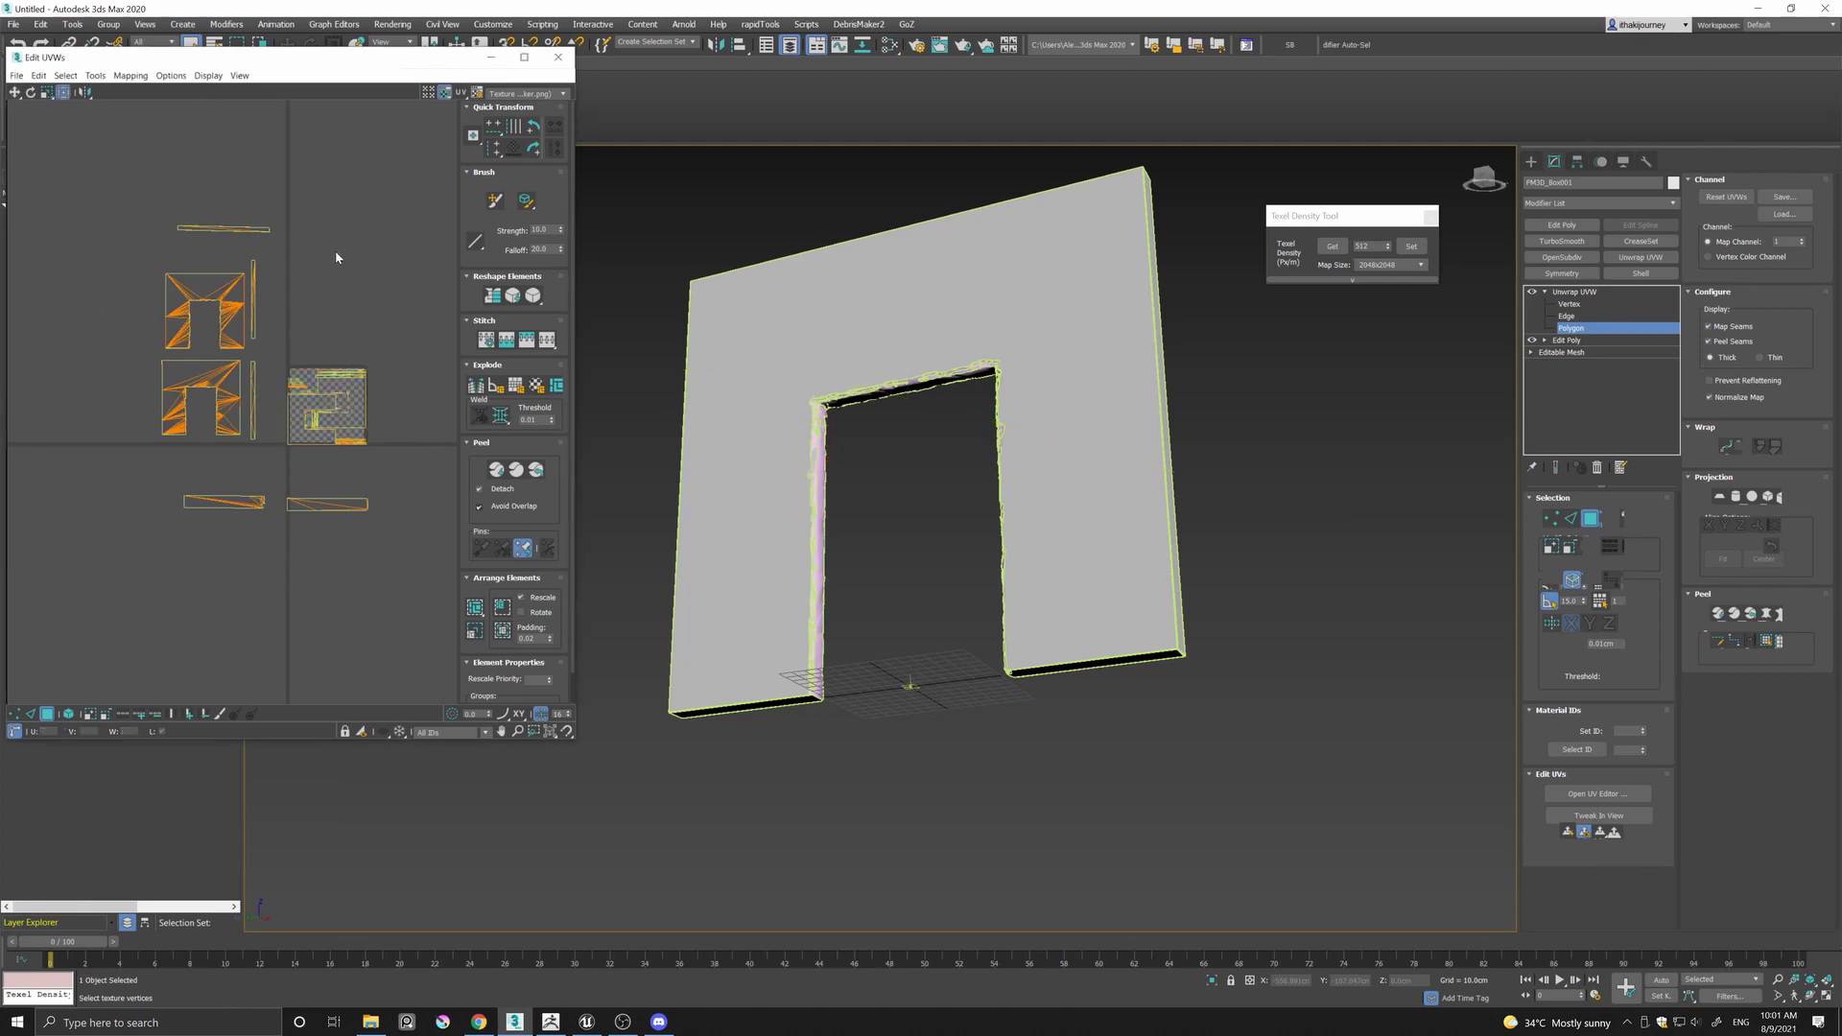
Select all UV shells and set their texel density to 512 px/m for a 2048x2048 map.
{"action": "mouse_move", "coordinate": [848, 315]}
{"action": "middle_mouse_down", "text": "alt"}
{"action": "mouse_move", "coordinate": [859, 362]}
{"action": "mouse_move", "coordinate": [849, 338]}
{"action": "middle_mouse_up", "text": "alt"}
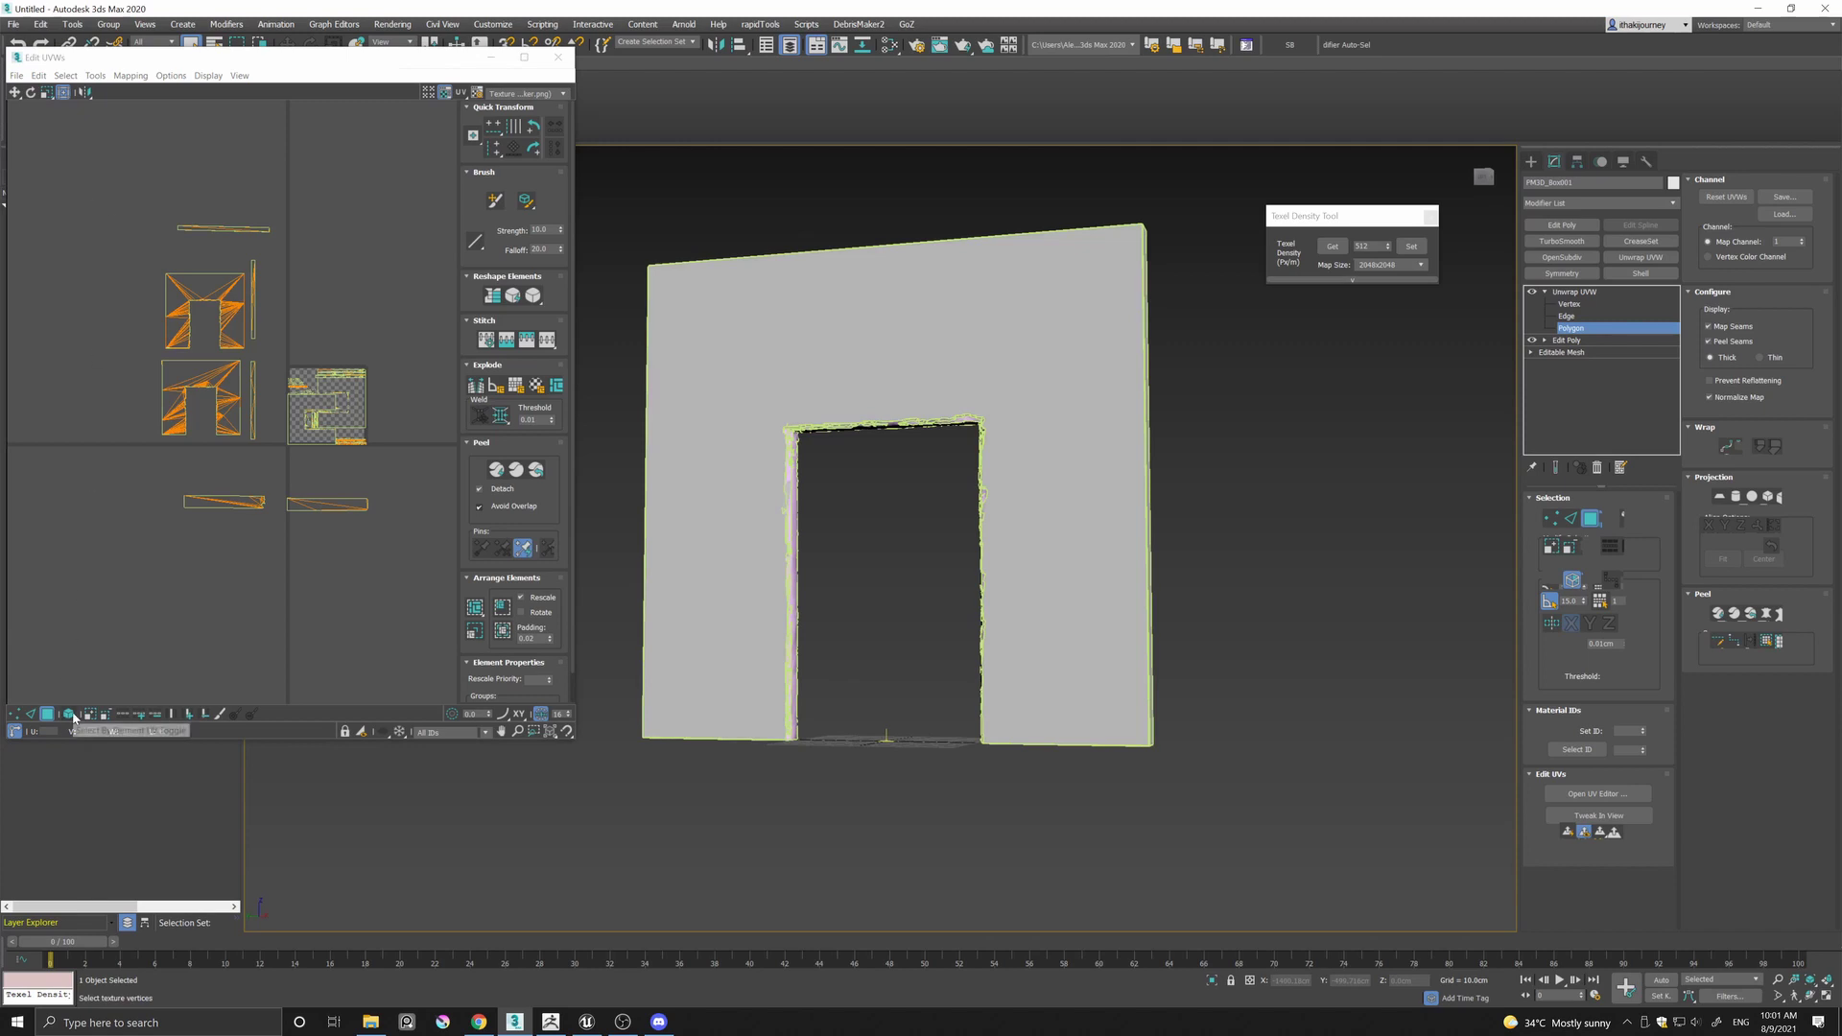
{"action": "left_click_drag", "start_coordinate": [92, 173], "coordinate": [403, 585]}
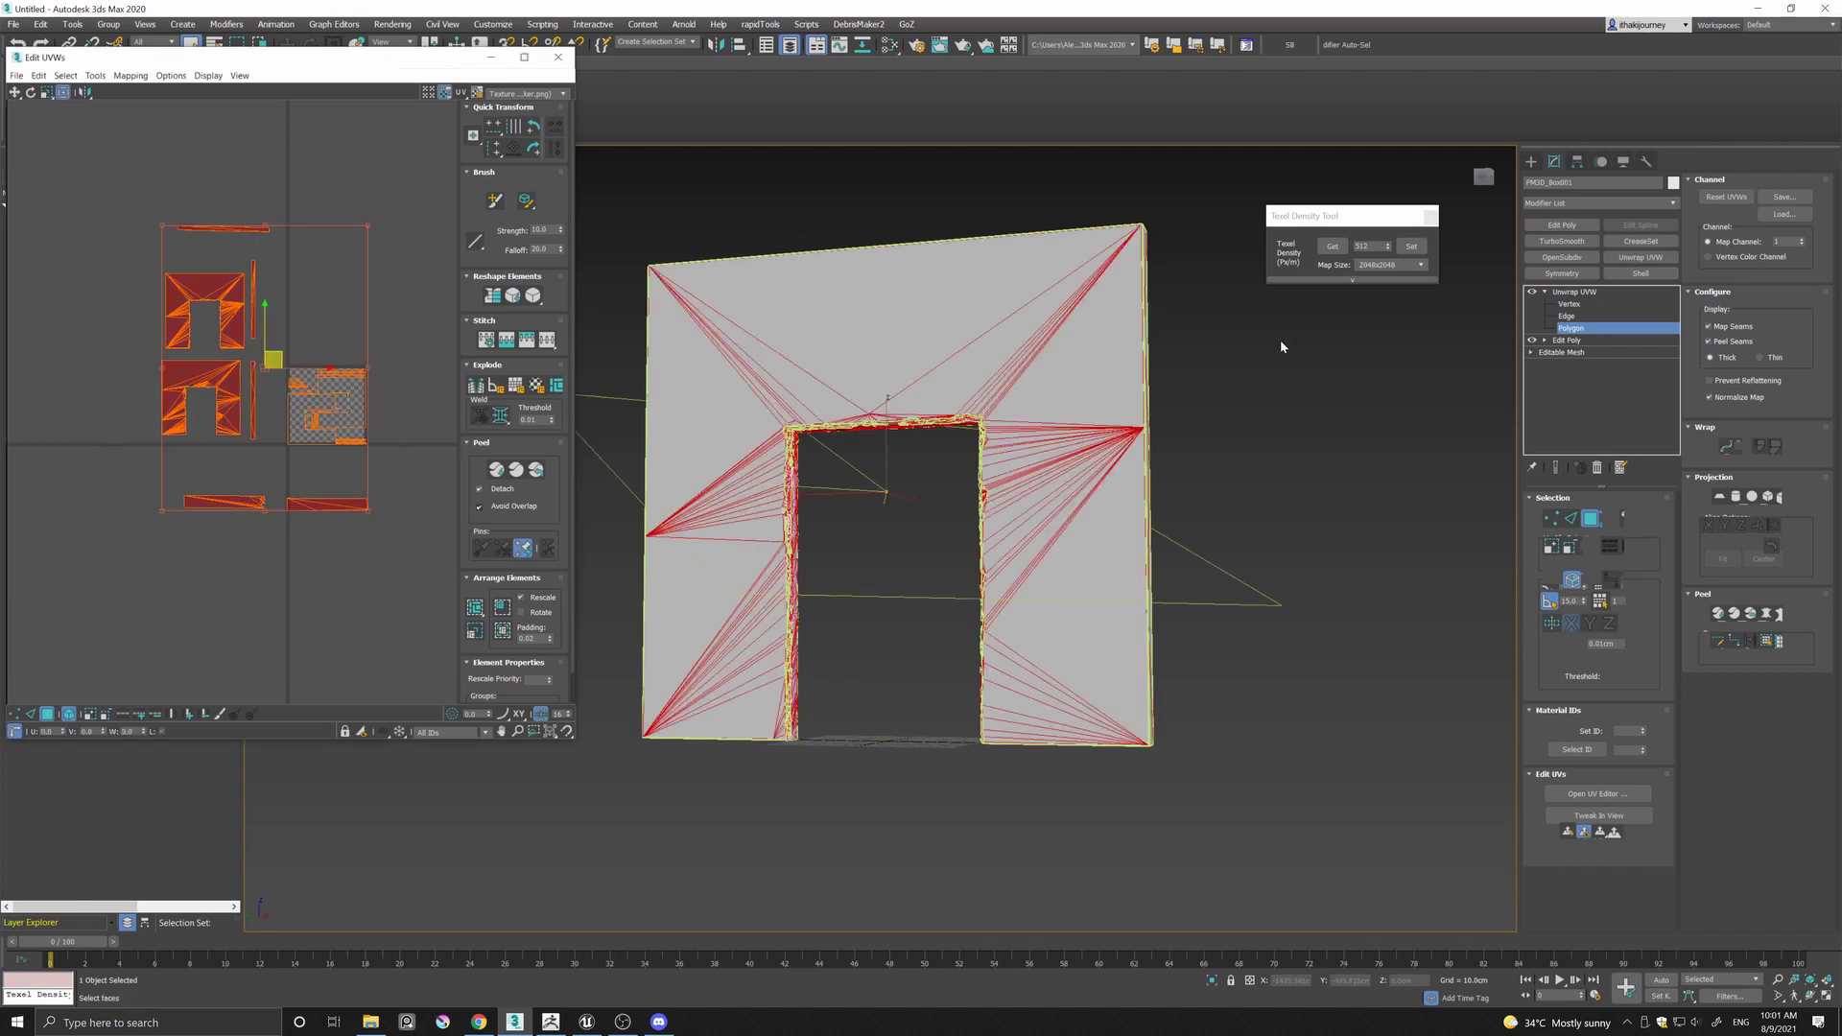
{"action": "left_click_drag", "start_coordinate": [1325, 220], "coordinate": [670, 179]}
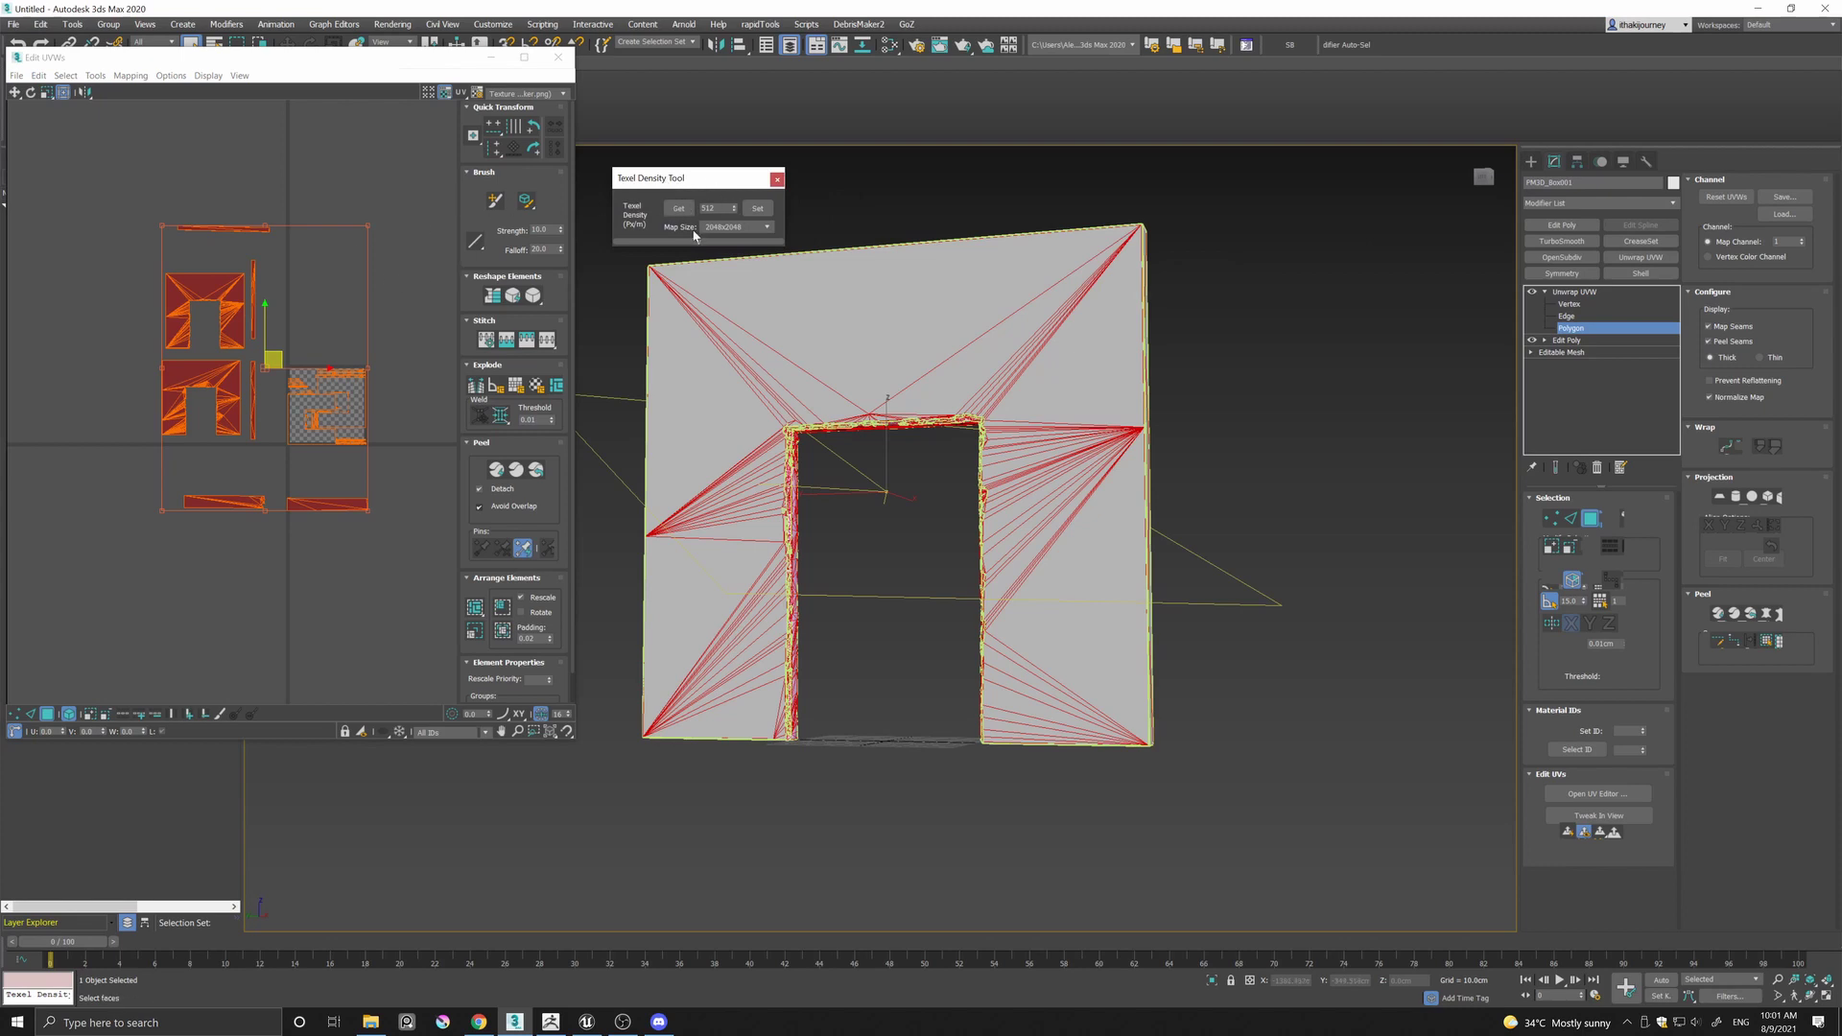
{"action": "left_click", "coordinate": [758, 208]}
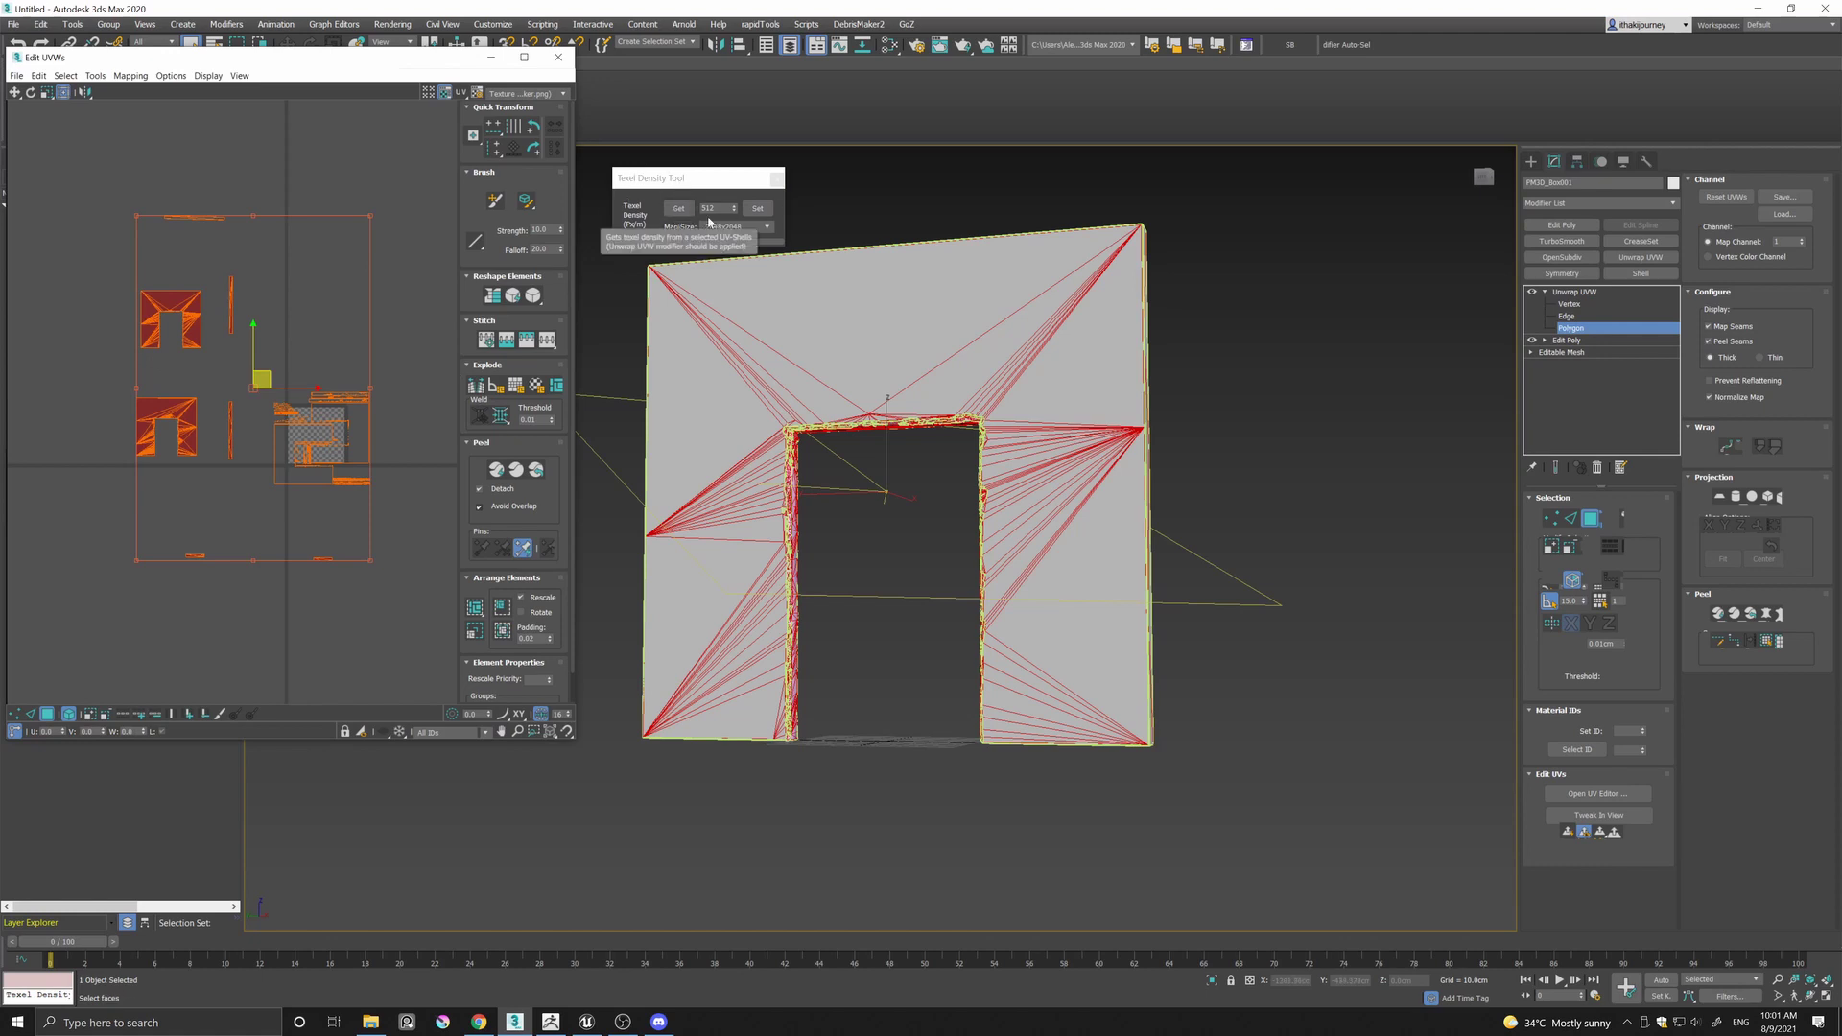
Collapse the wall's modifier stack, including Unwrap UVW, into a single Editable Poly.
{"action": "left_click", "coordinate": [1573, 291]}
{"action": "right_click", "coordinate": [1581, 292]}
{"action": "left_click", "coordinate": [1631, 404]}
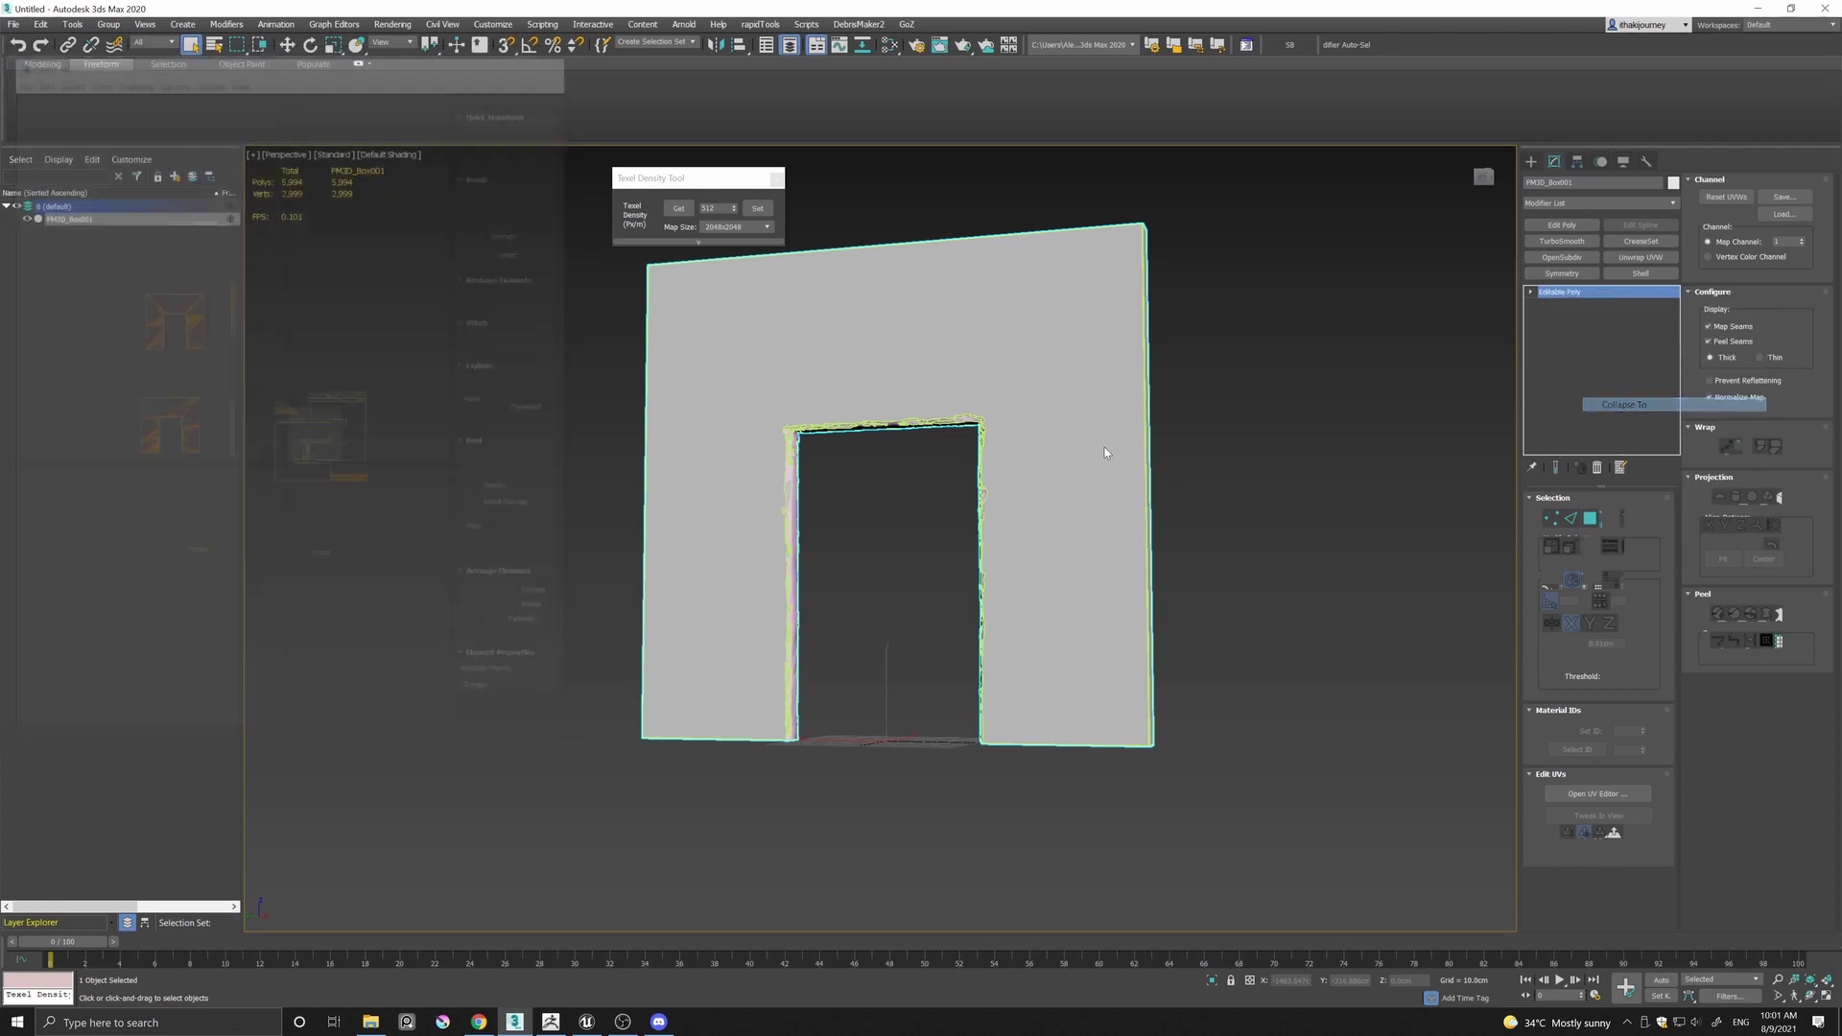
{"action": "middle_click_drag", "start_coordinate": [1049, 359], "coordinate": [1015, 432]}
{"action": "middle_click_drag", "start_coordinate": [1015, 432], "coordinate": [987, 402], "text": "alt"}
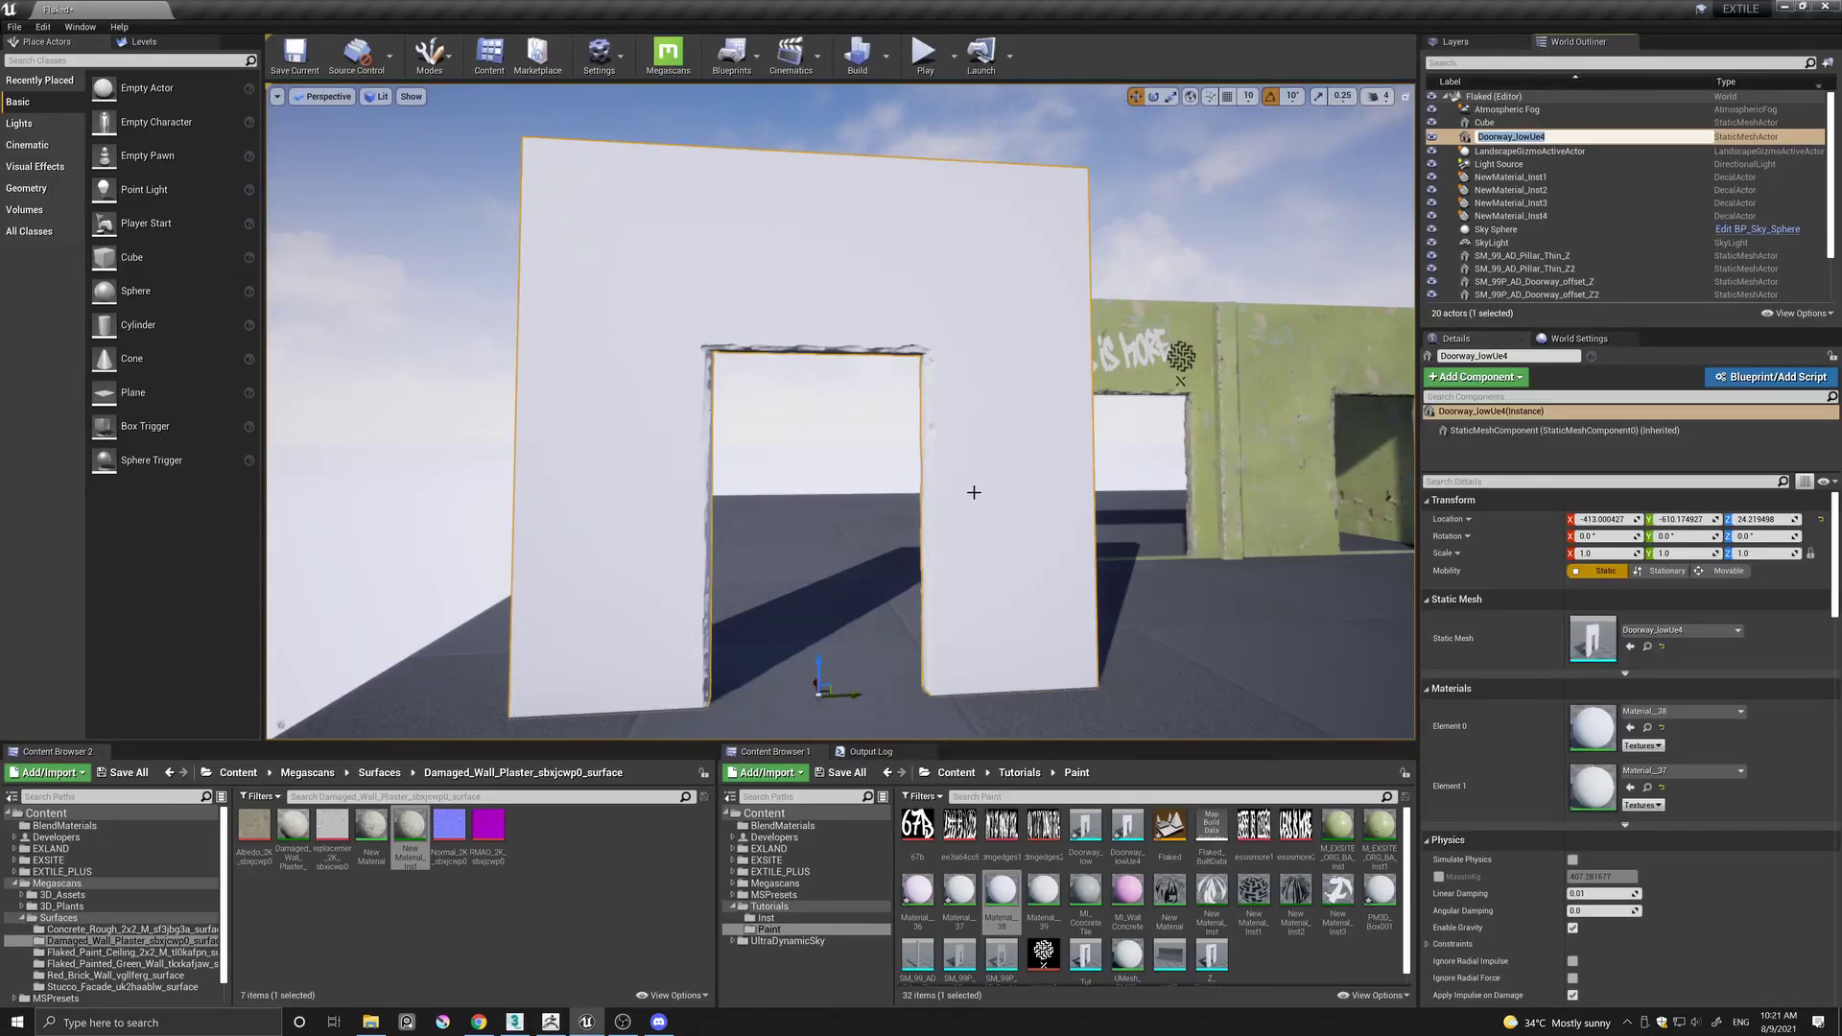
In Unreal Editor, assign the damaged plaster NewMaterial_Inst to the doorway mesh's Element 1 and the green M_EXSITE_ORG_BA_Inst1 to its Element 0.
{"action": "left_click_drag", "start_coordinate": [970, 492], "coordinate": [955, 523]}
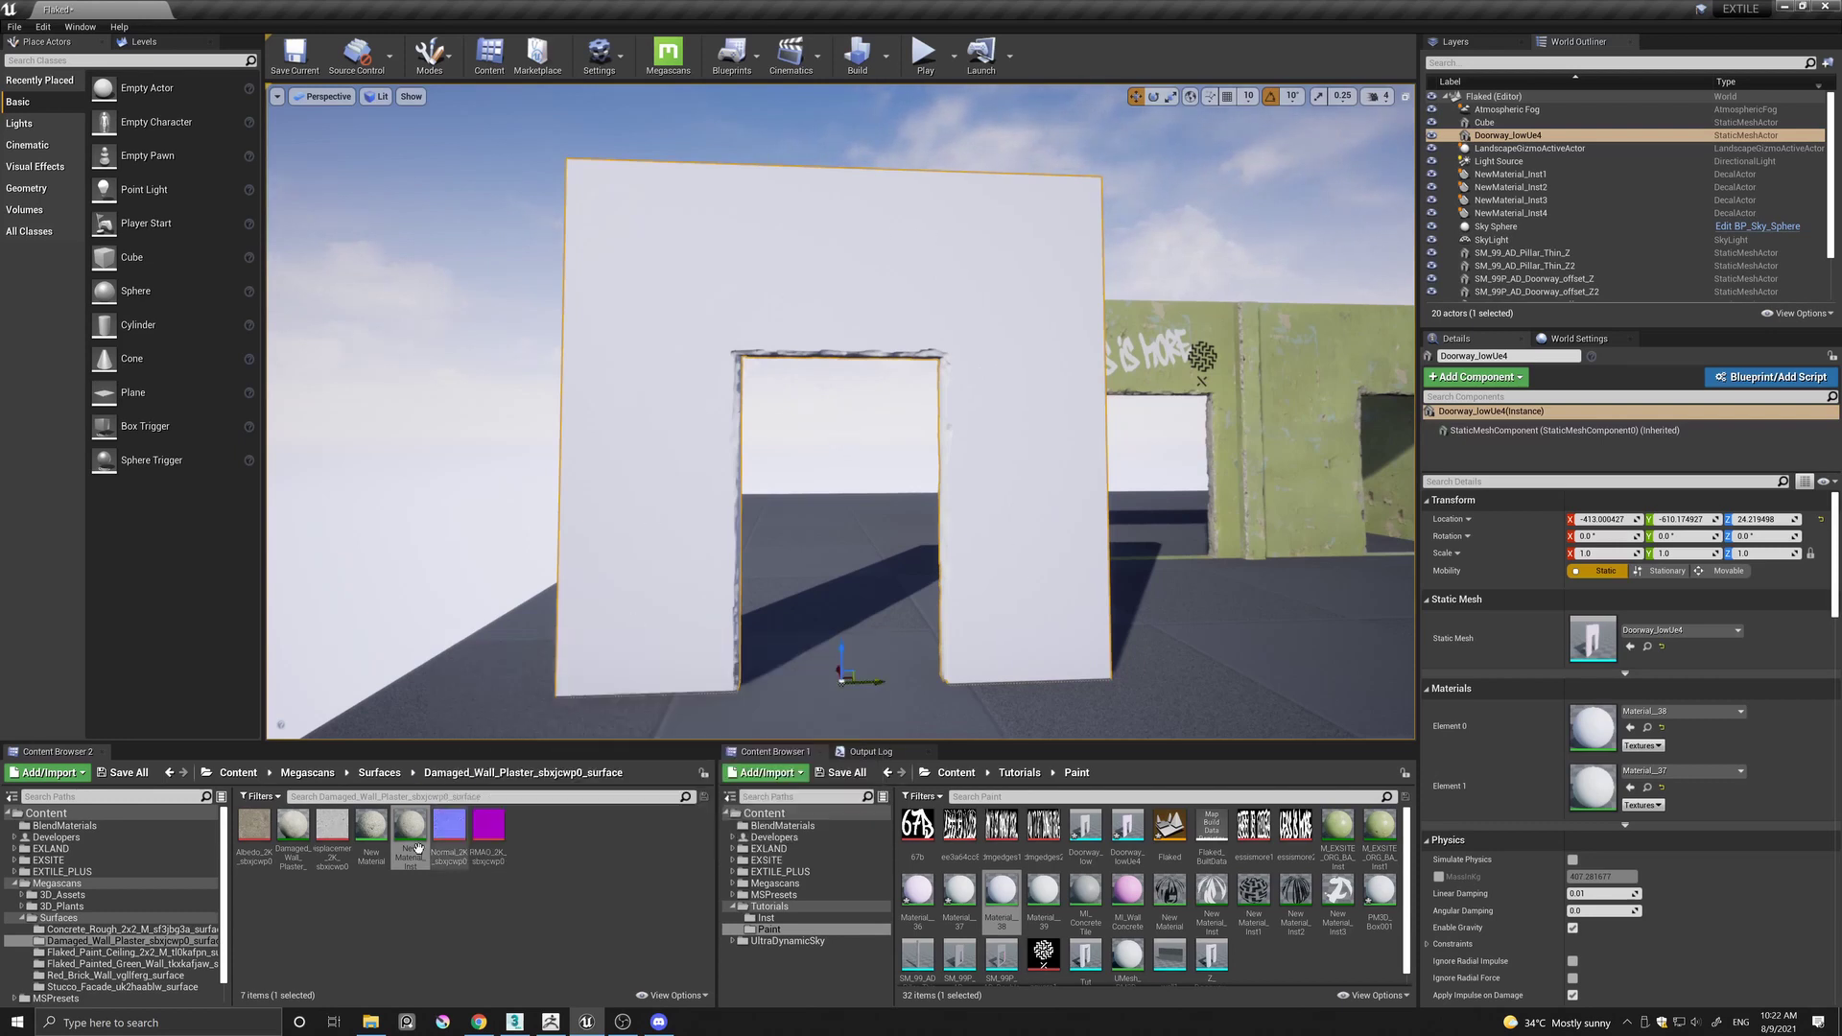
{"action": "left_click_drag", "start_coordinate": [405, 827], "coordinate": [1606, 787]}
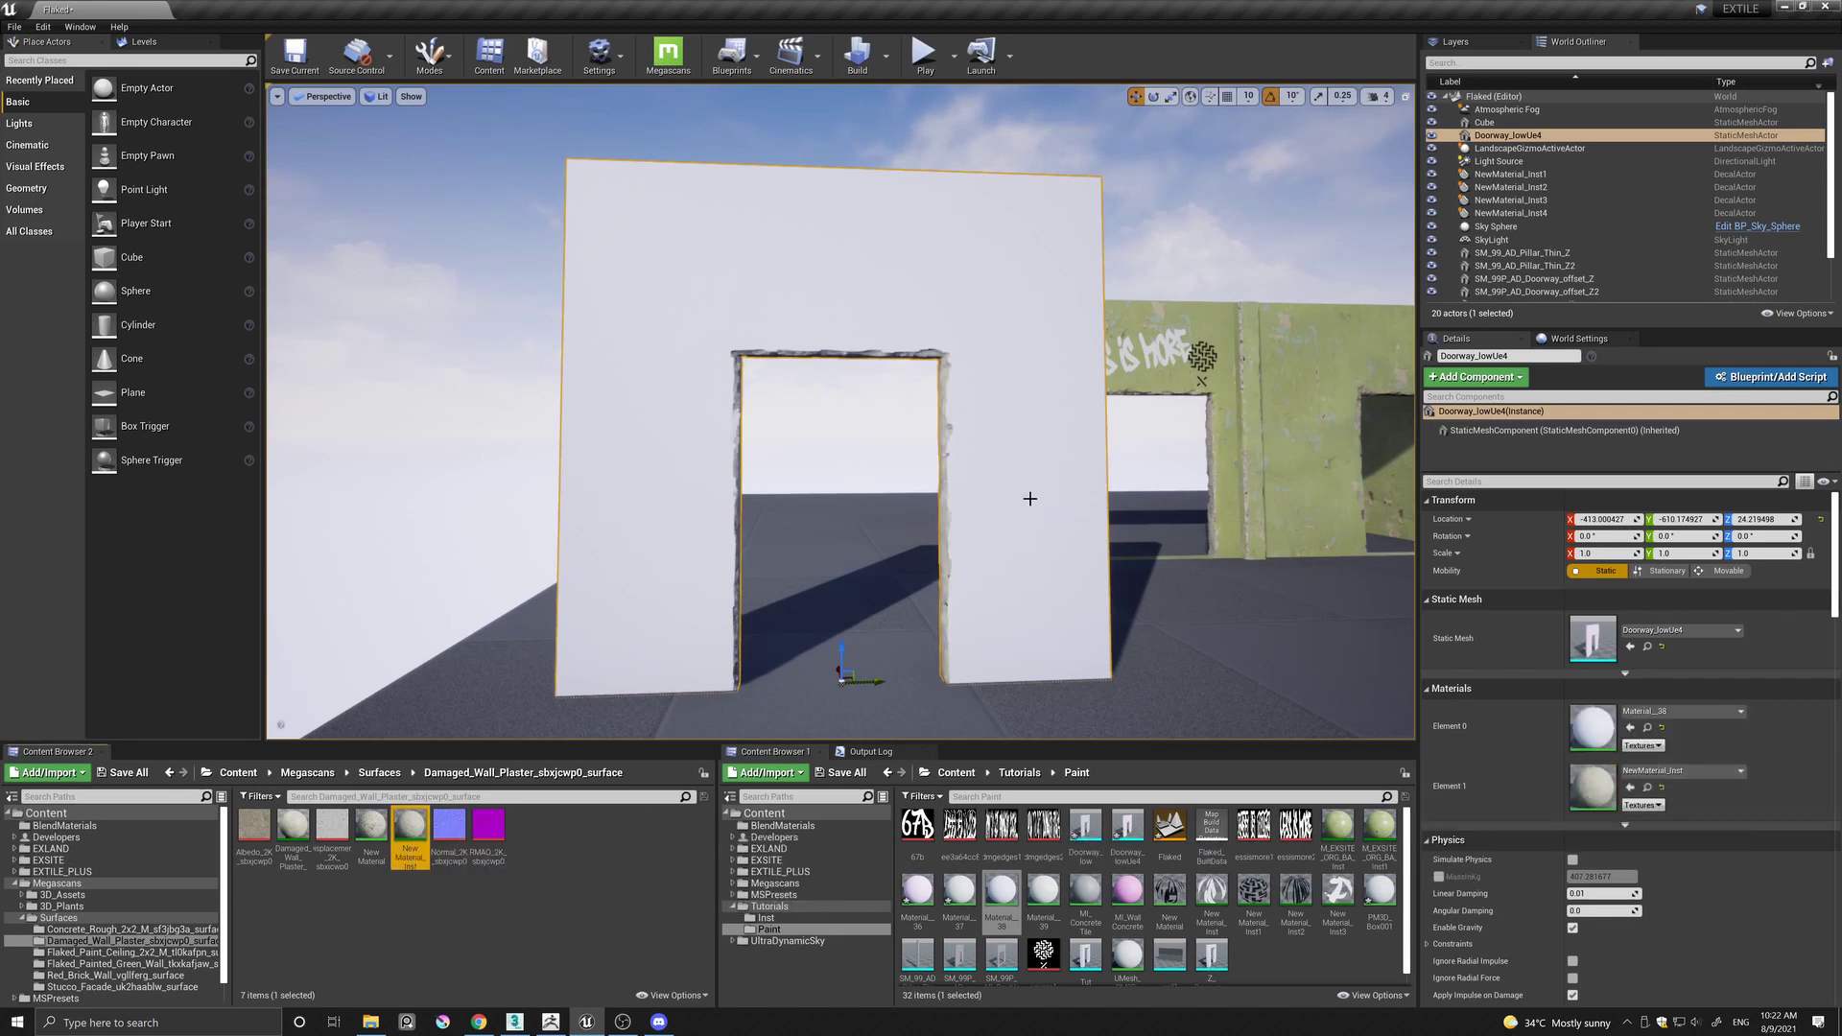
{"action": "middle_click_drag", "start_coordinate": [950, 521], "coordinate": [1028, 611]}
{"action": "key", "text": "w"}
{"action": "mouse_move", "coordinate": [948, 512]}
{"action": "right_mouse_down"}
{"action": "mouse_move", "coordinate": [902, 513]}
{"action": "mouse_move", "coordinate": [949, 513]}
{"action": "right_mouse_up"}
{"action": "middle_click_drag", "start_coordinate": [949, 512], "coordinate": [909, 403]}
{"action": "right_click_drag", "start_coordinate": [725, 386], "coordinate": [737, 408]}
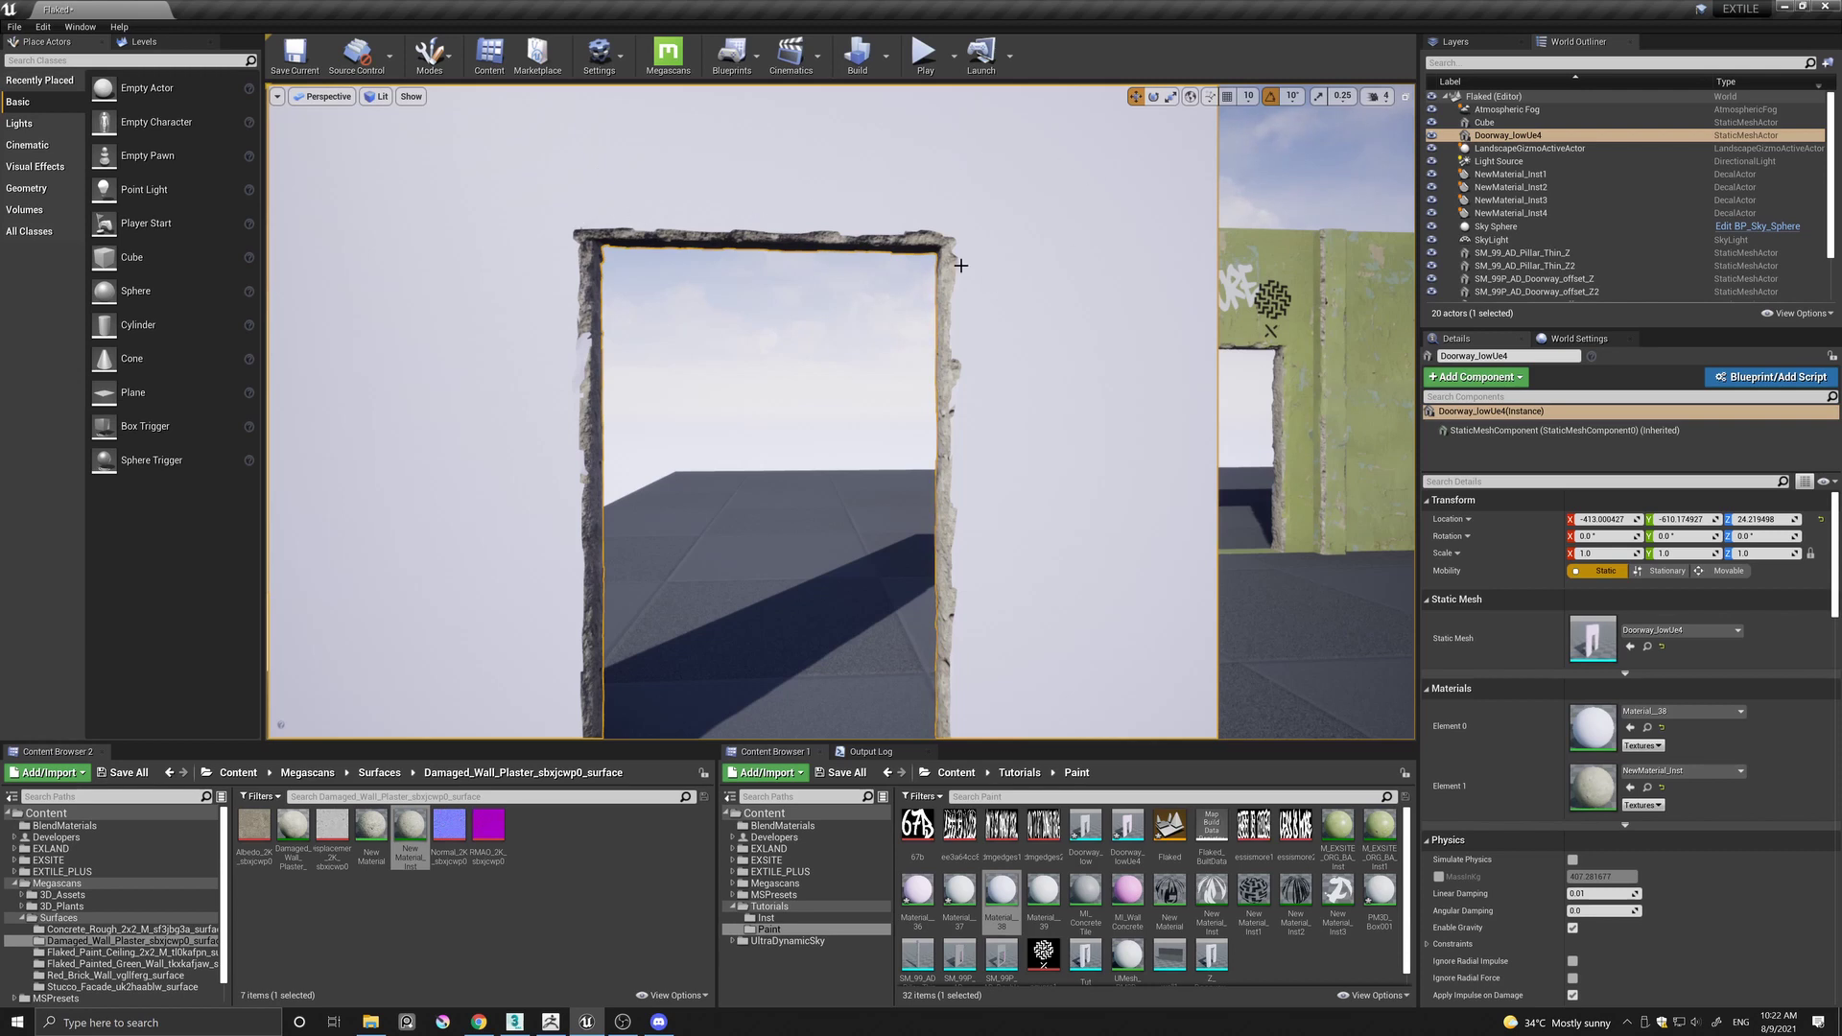
{"action": "middle_click_drag", "start_coordinate": [1010, 374], "coordinate": [1010, 450]}
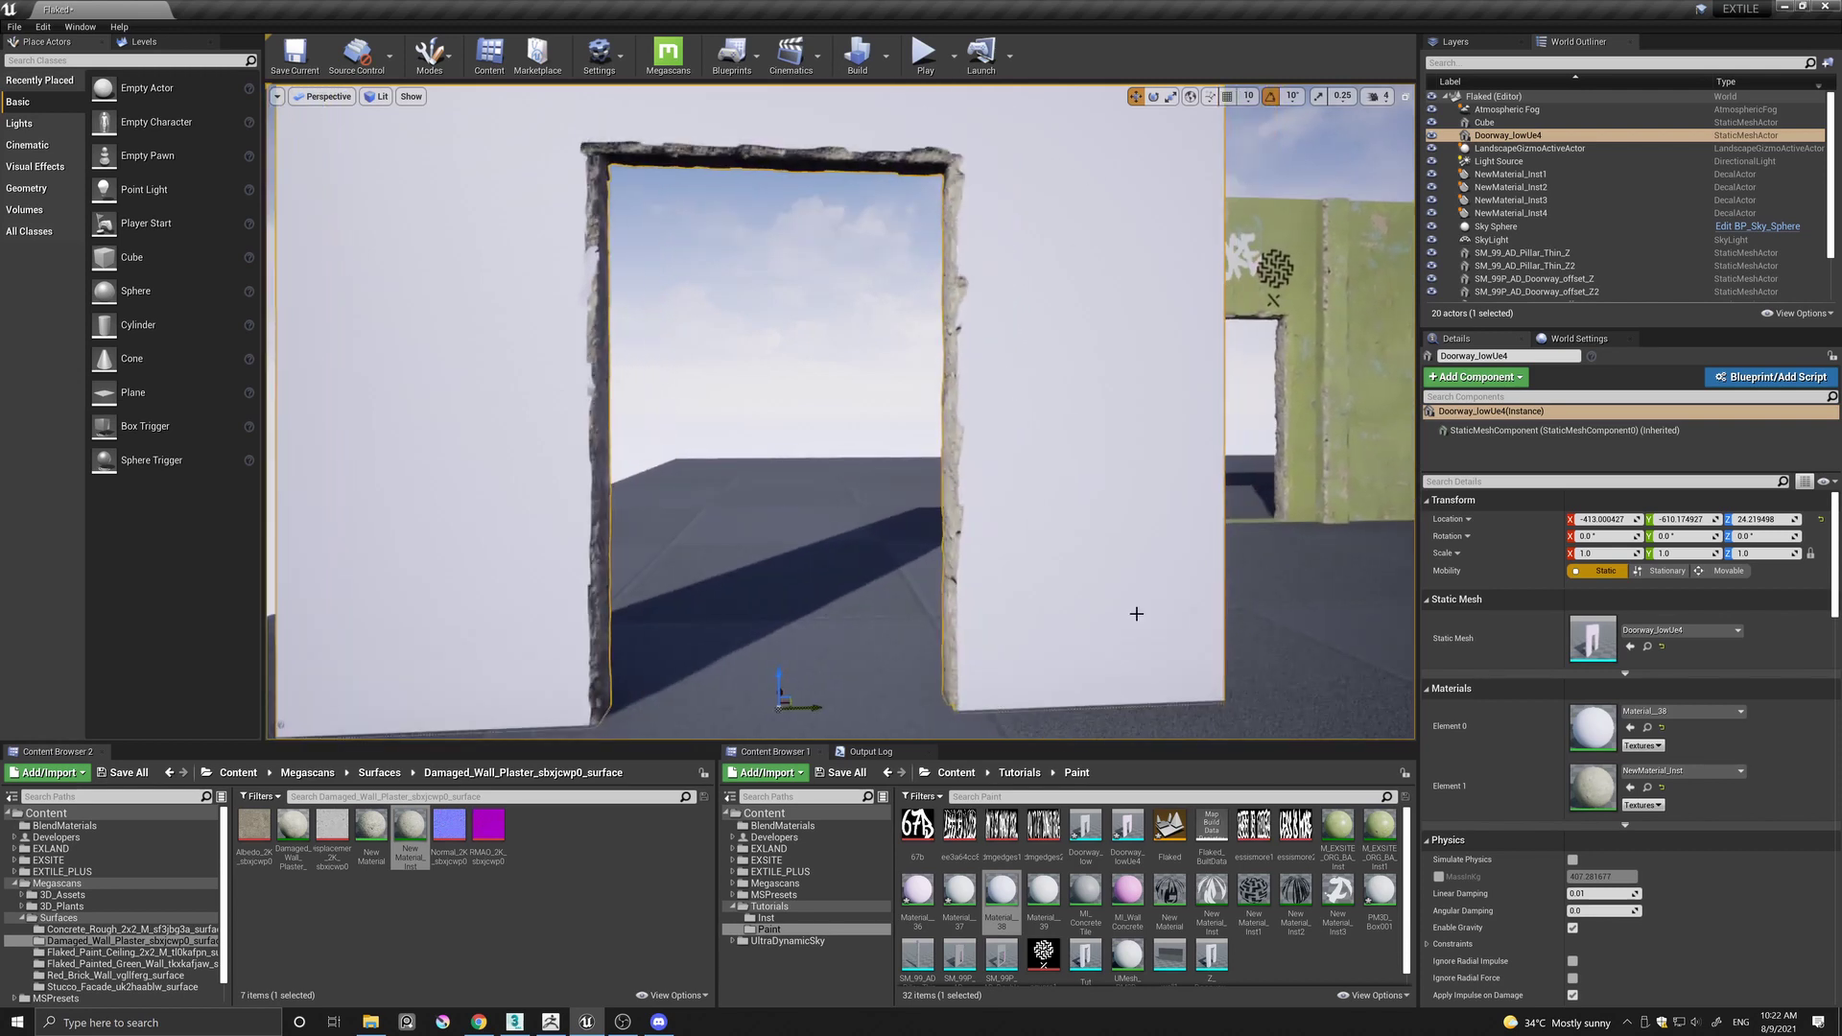
{"action": "left_click_drag", "start_coordinate": [1388, 831], "coordinate": [1065, 480]}
Inspect the textured doorway wall from several angles, checking the flat paint surfaces and the chipped opening edges.
{"action": "middle_click_drag", "start_coordinate": [671, 254], "coordinate": [602, 164]}
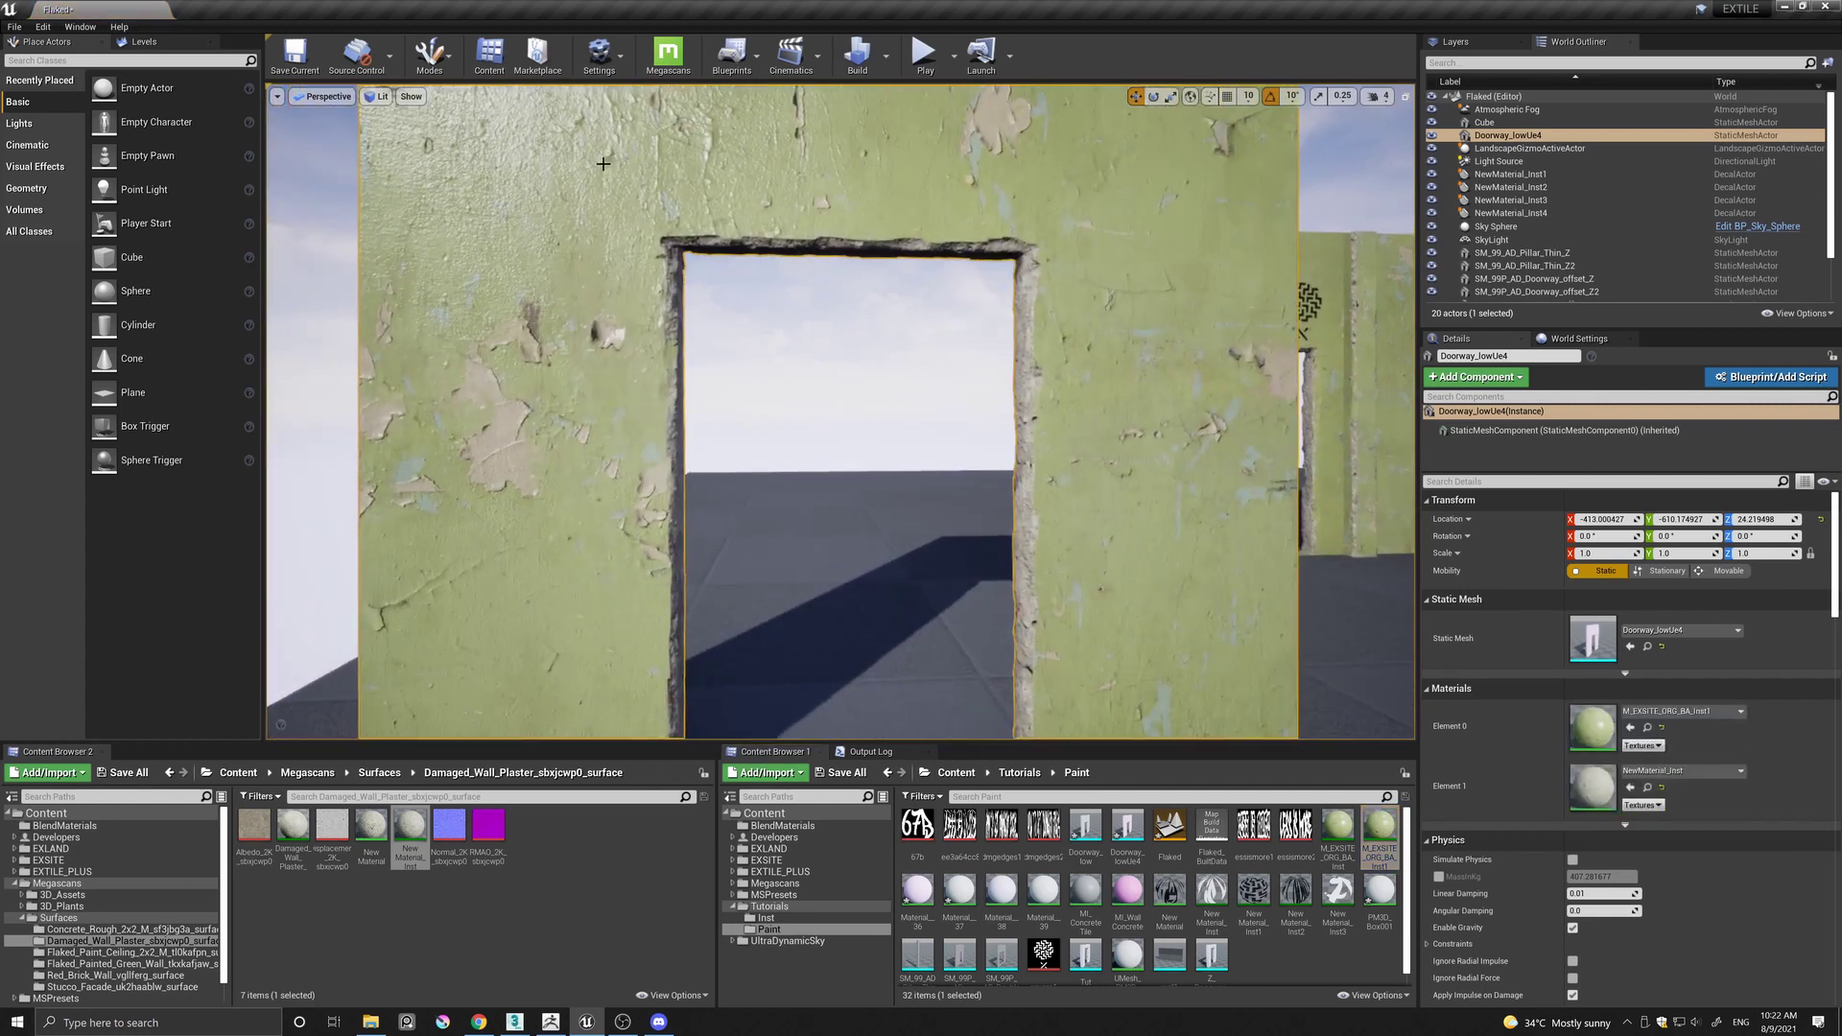
{"action": "left_click_drag", "start_coordinate": [602, 164], "coordinate": [642, 265]}
{"action": "right_click_drag", "start_coordinate": [642, 265], "coordinate": [642, 265]}
{"action": "middle_click_drag", "start_coordinate": [636, 311], "coordinate": [575, 243]}
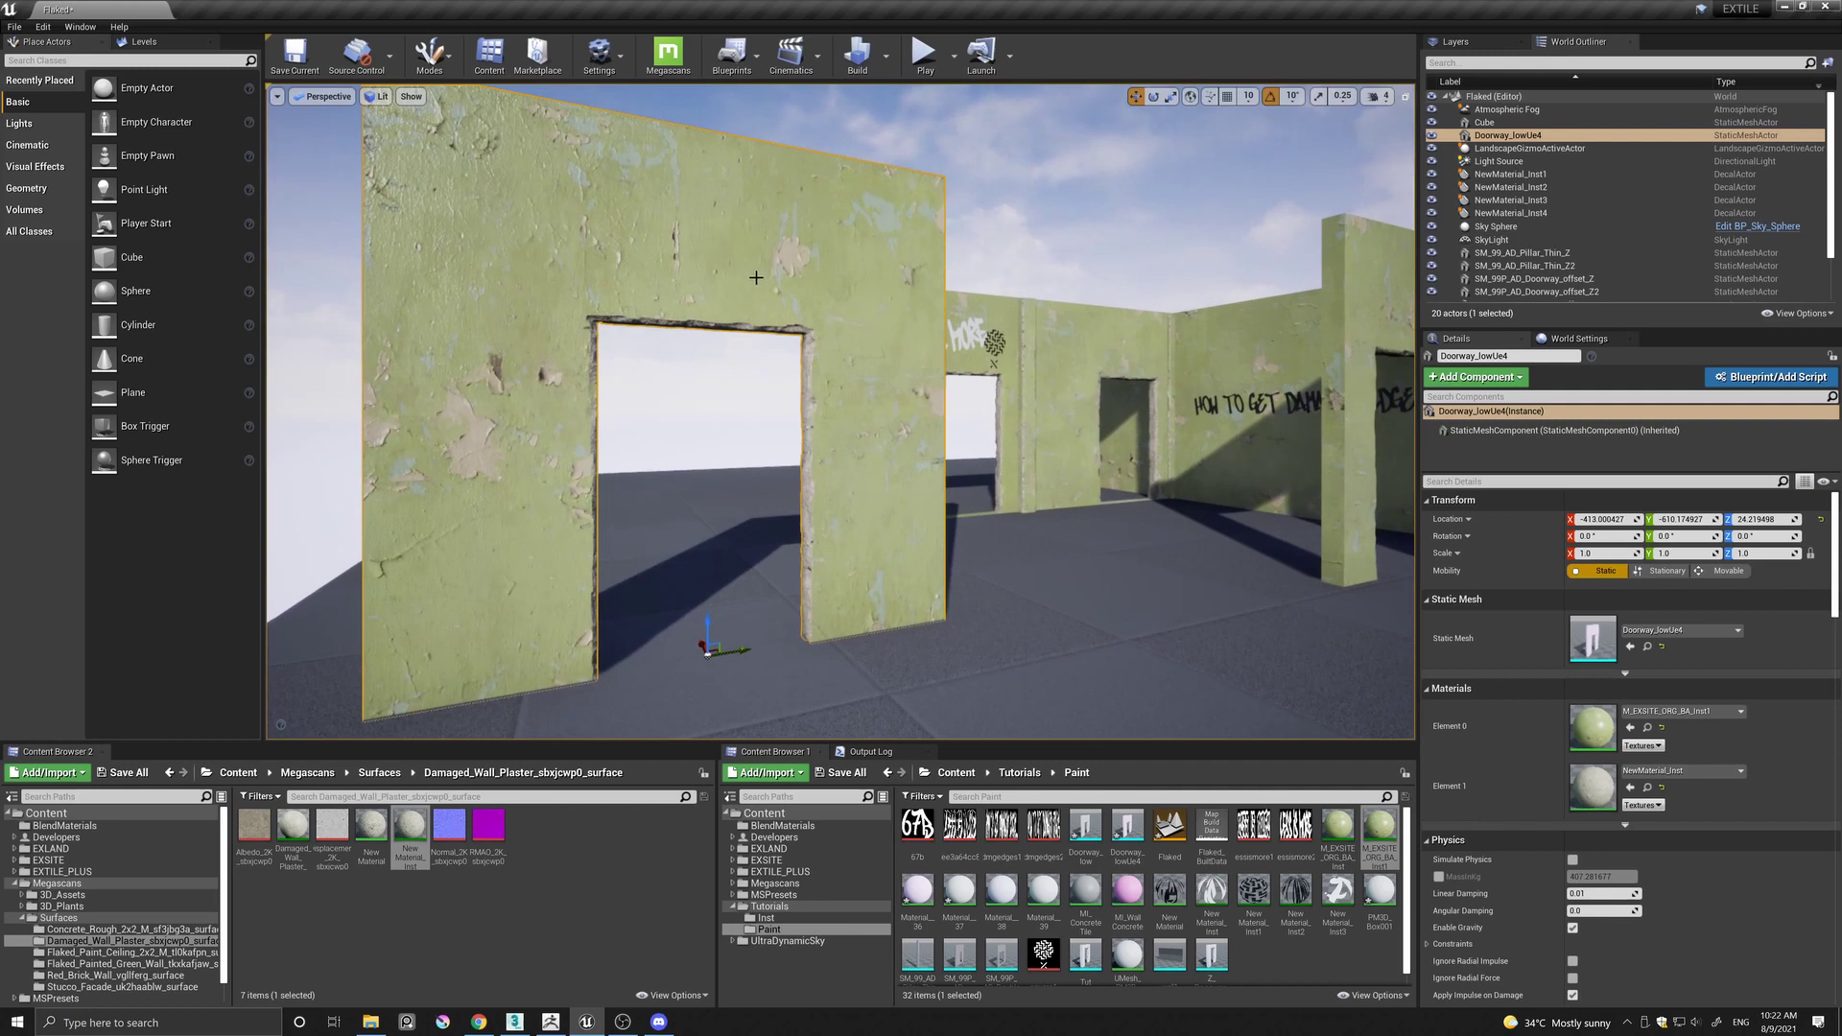
{"action": "right_click_drag", "start_coordinate": [758, 284], "coordinate": [746, 283]}
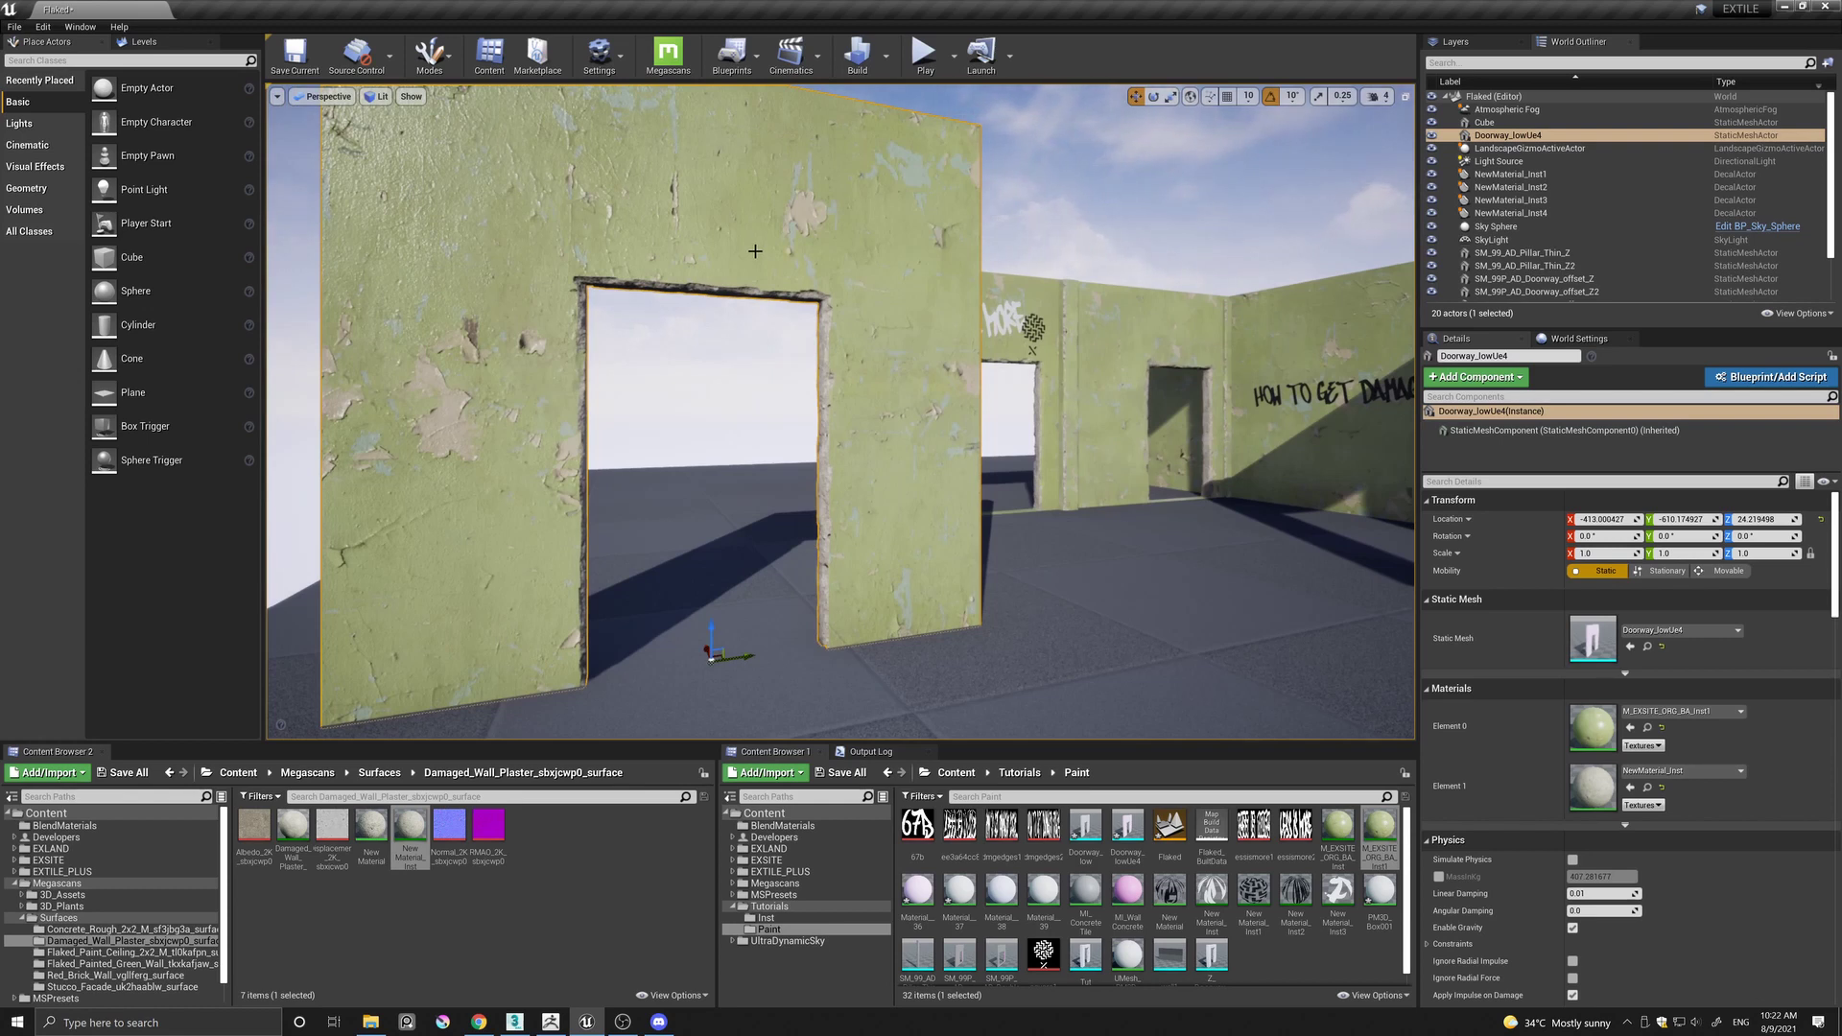
{"action": "right_click_drag", "start_coordinate": [867, 310], "coordinate": [867, 311]}
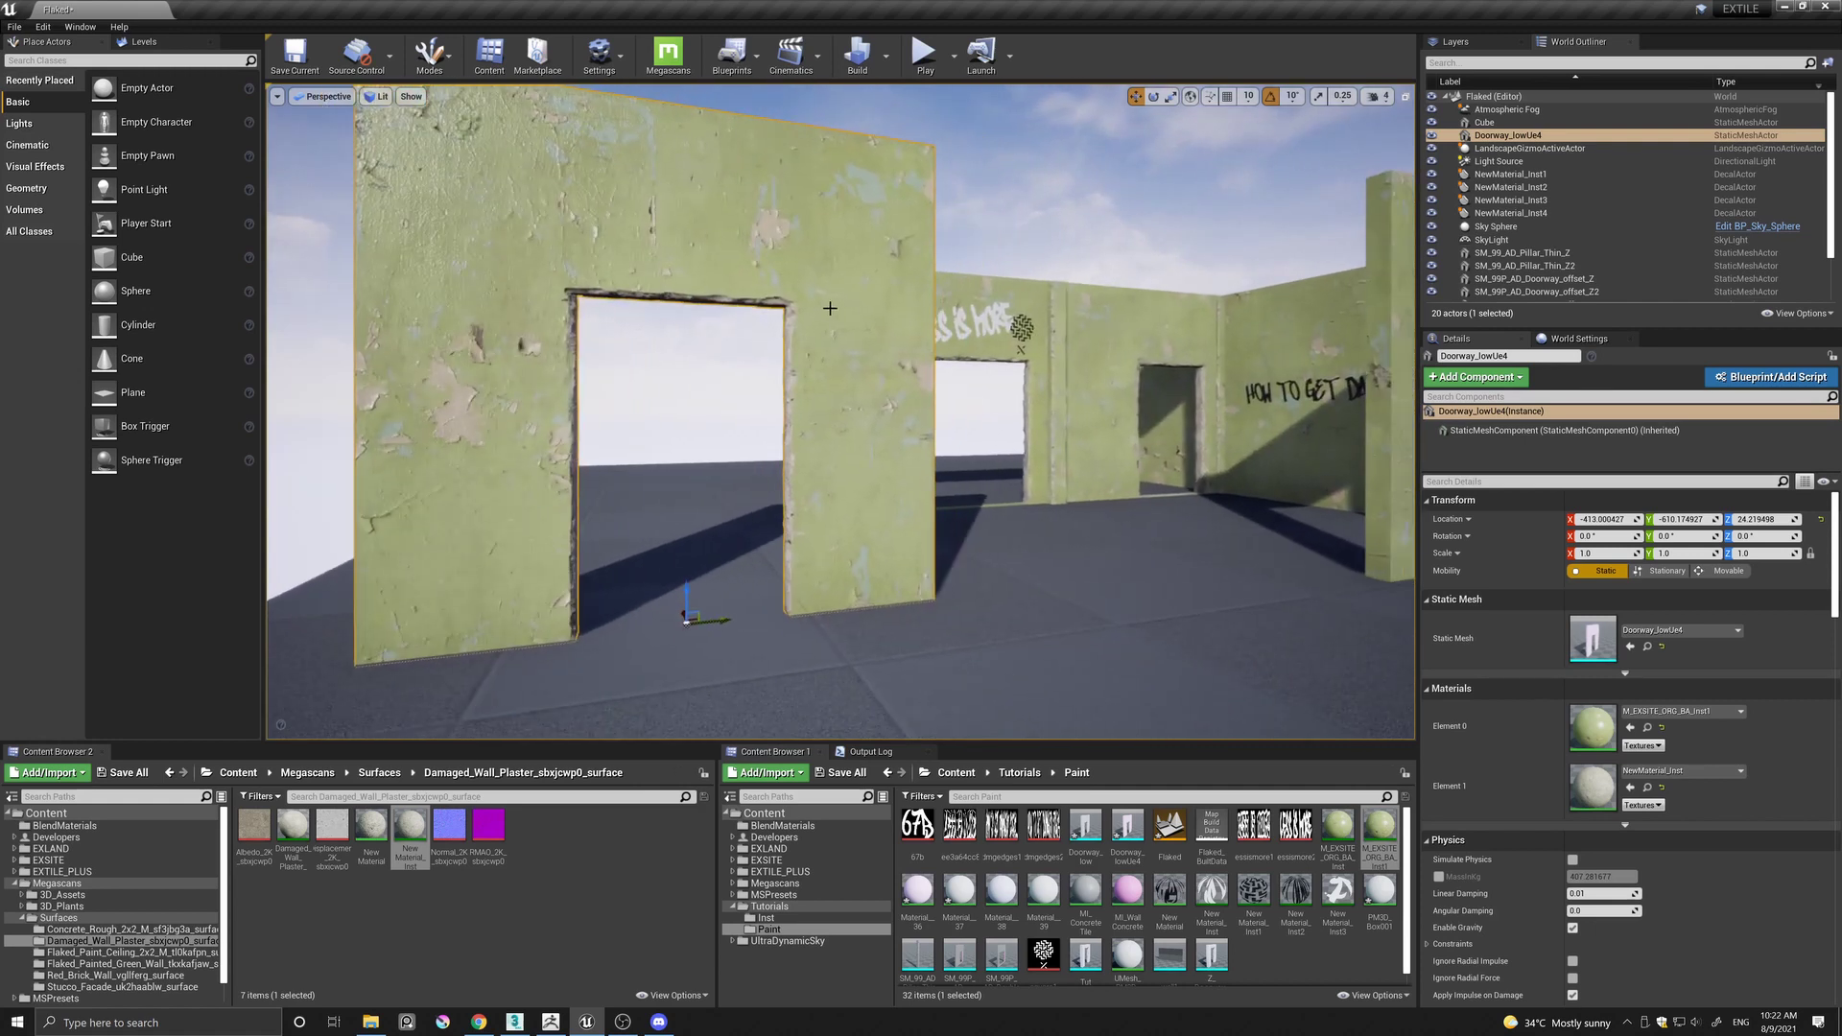